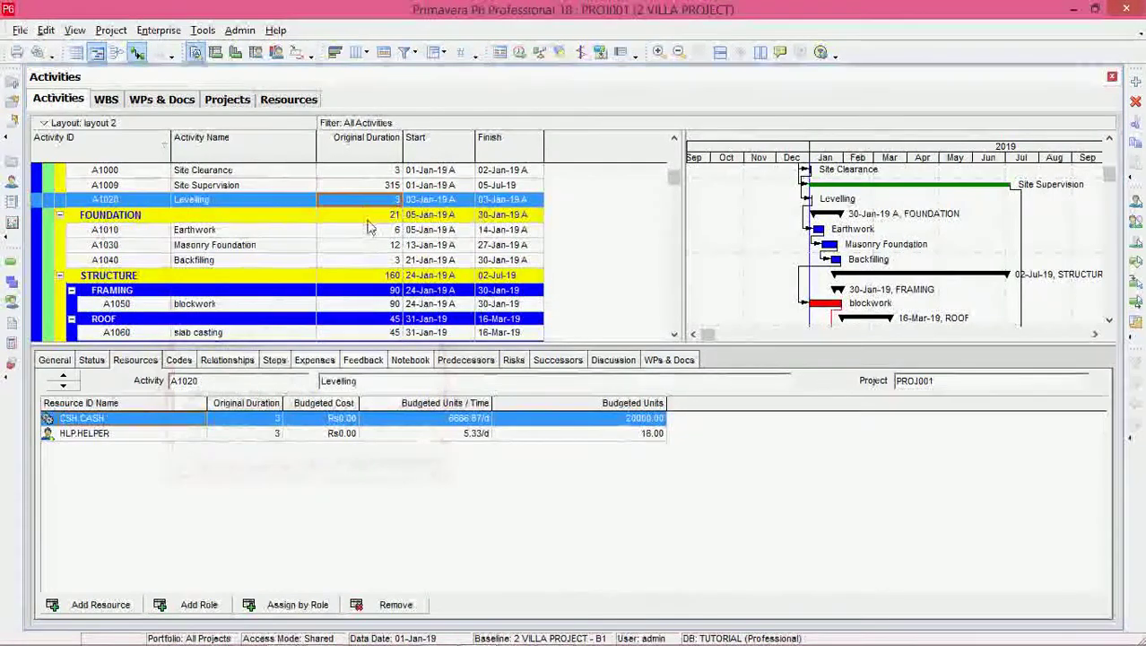
Review the resource assignments of the Project Start, wiring and furnitures activities.
scroll(367, 227, "up", 3)
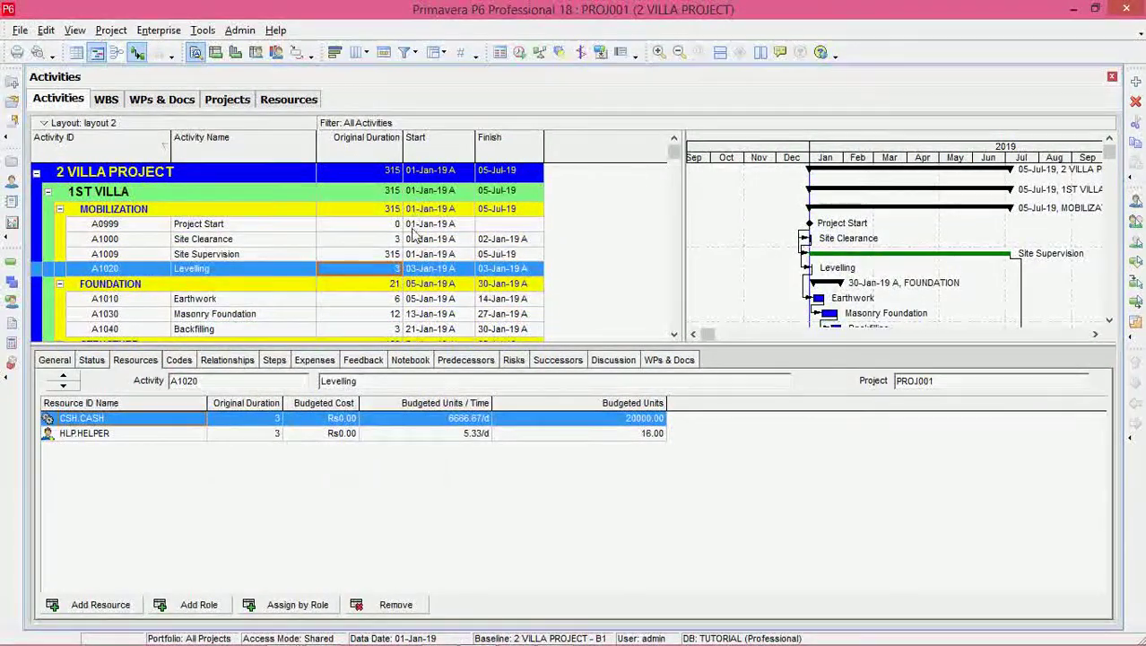
left_click(411, 228)
scroll(413, 233, "down", 5)
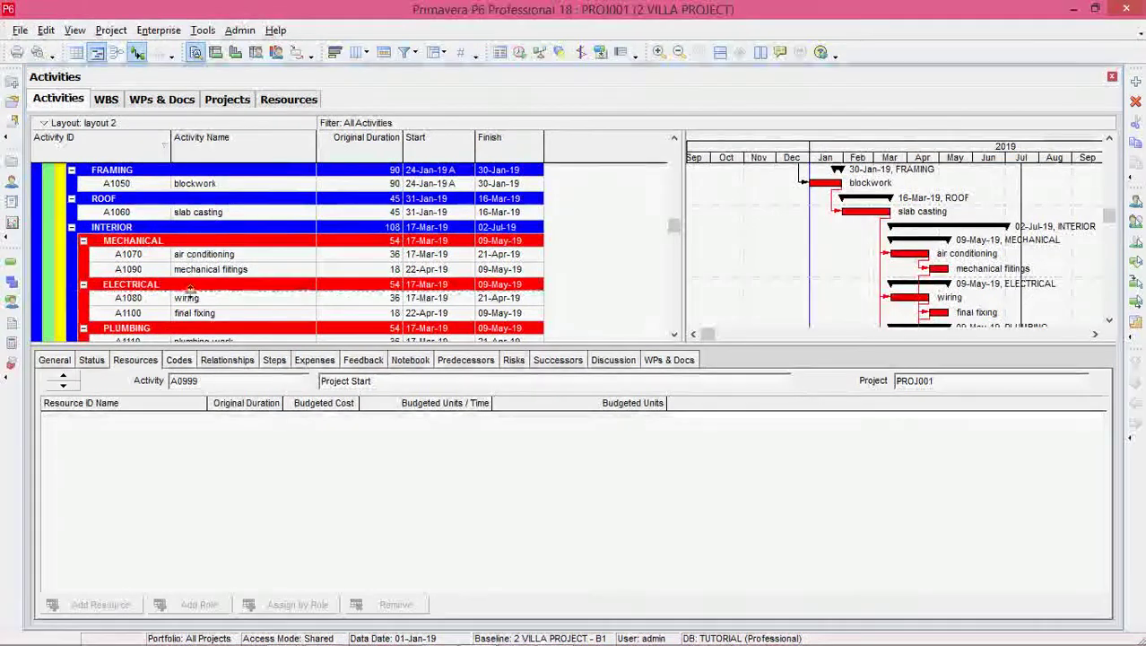
left_click(224, 298)
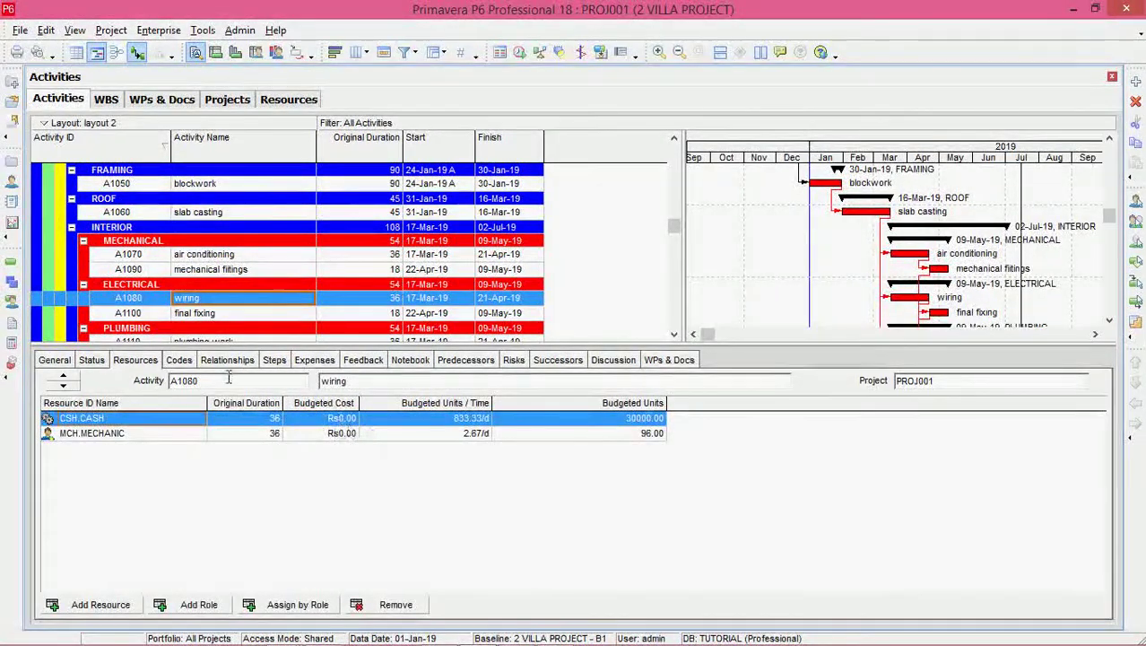
scroll(218, 314, "down", 3)
left_click(220, 310)
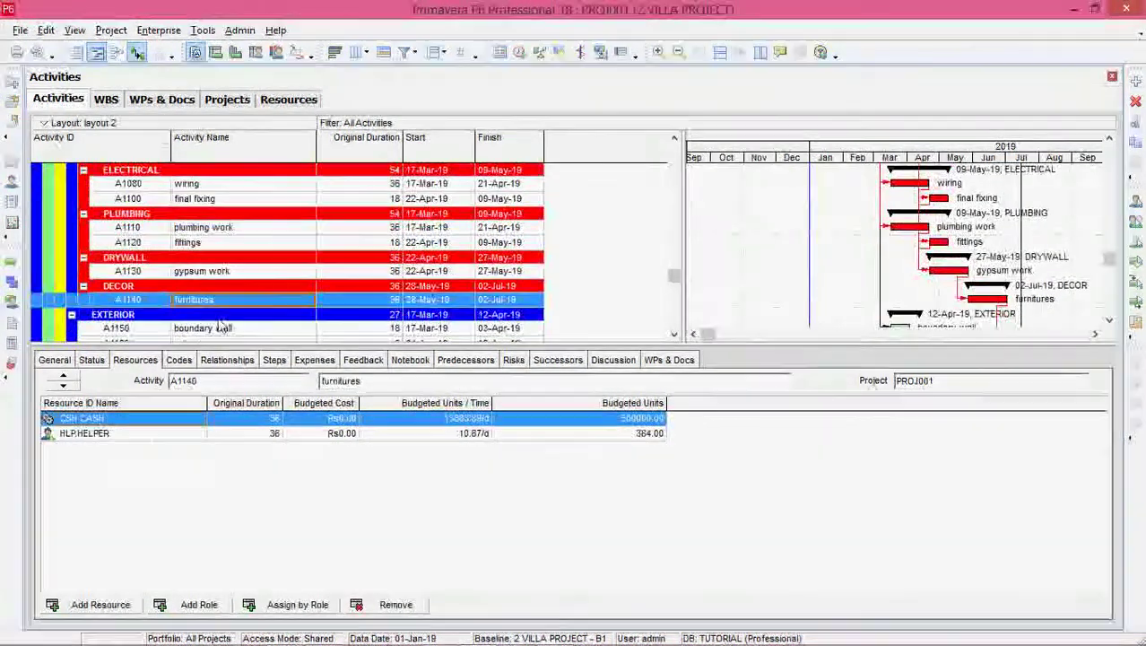
Browse the full resource list, then return to the activities and select the fittings activity under PLUMBING.
left_click(12, 183)
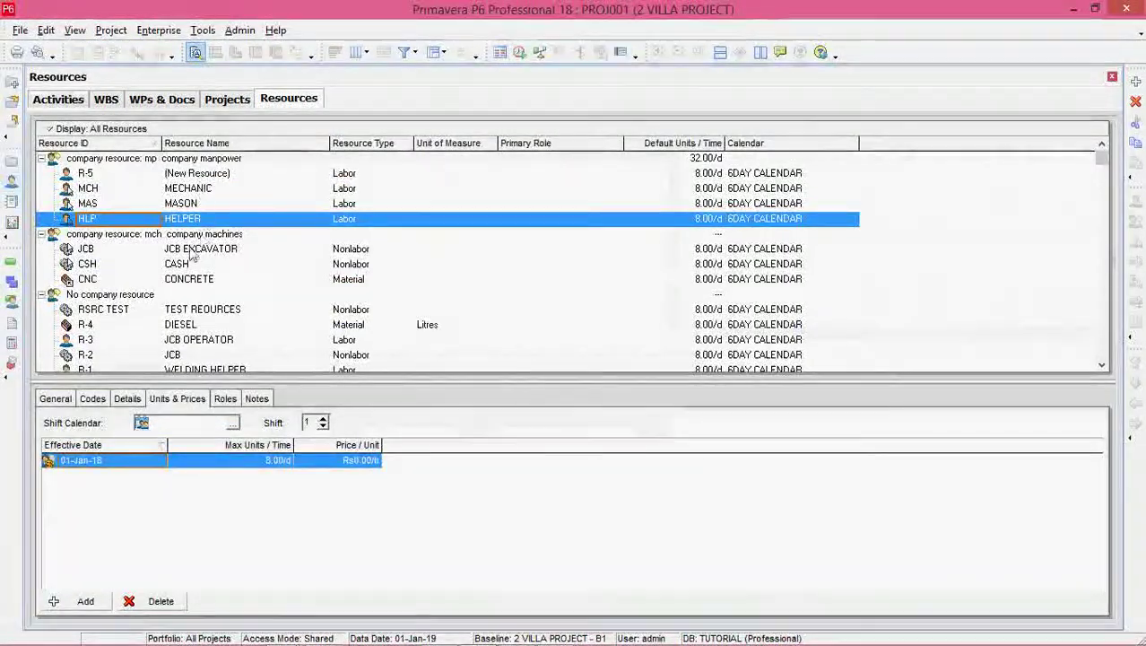
scroll(184, 265, "down", 2)
scroll(184, 264, "down", 2)
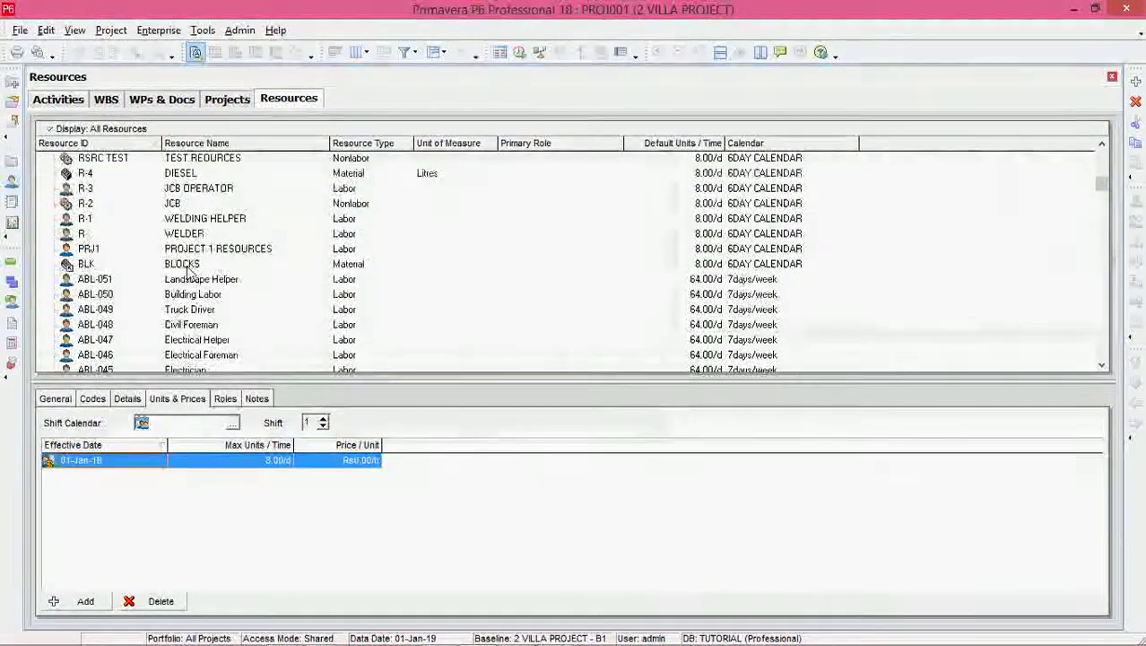
left_click(12, 264)
left_click(438, 246)
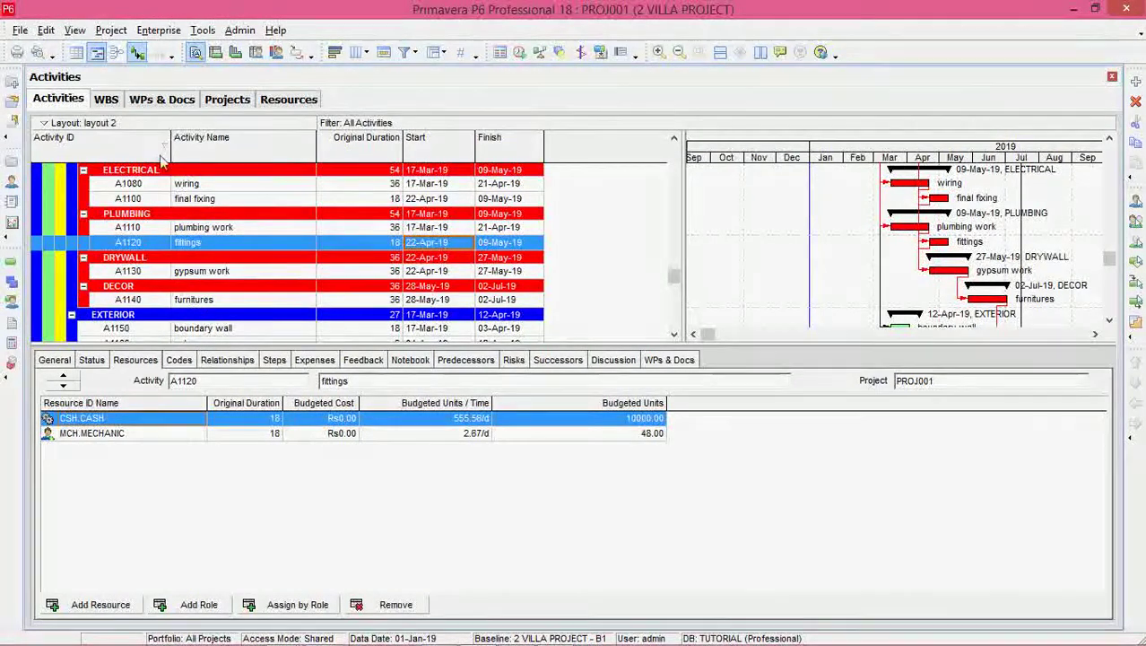
Display the resource usage profile below the activities, widen the chart area, and view the resources' histograms down to CONCRETE.
left_click(277, 54)
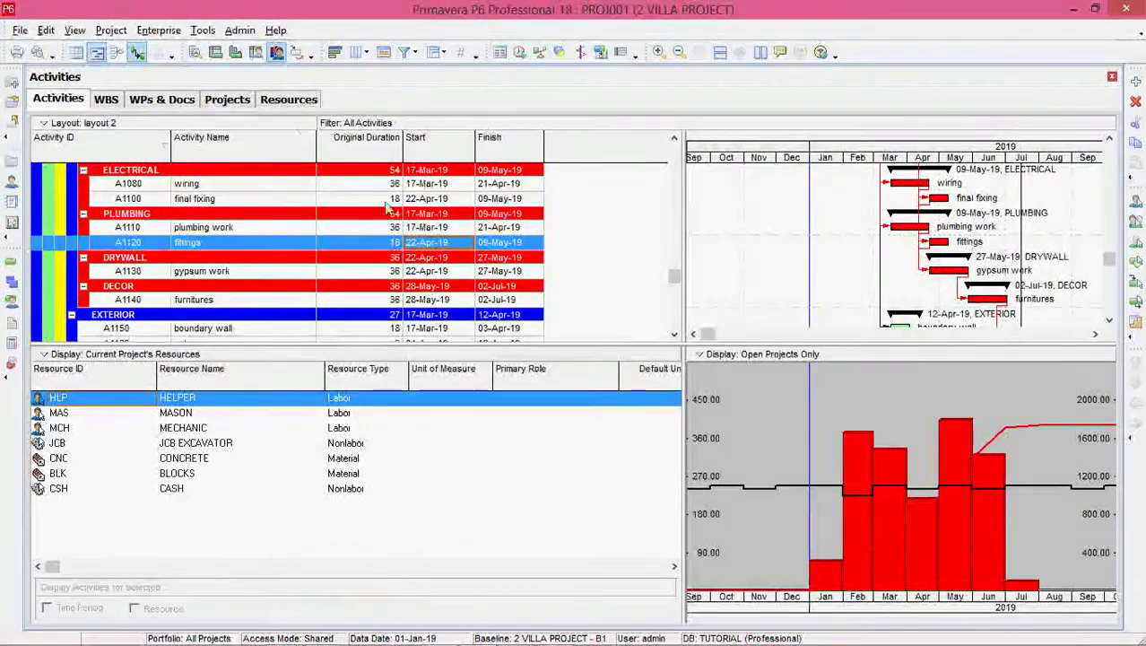
left_click_drag(685, 261, 583, 271)
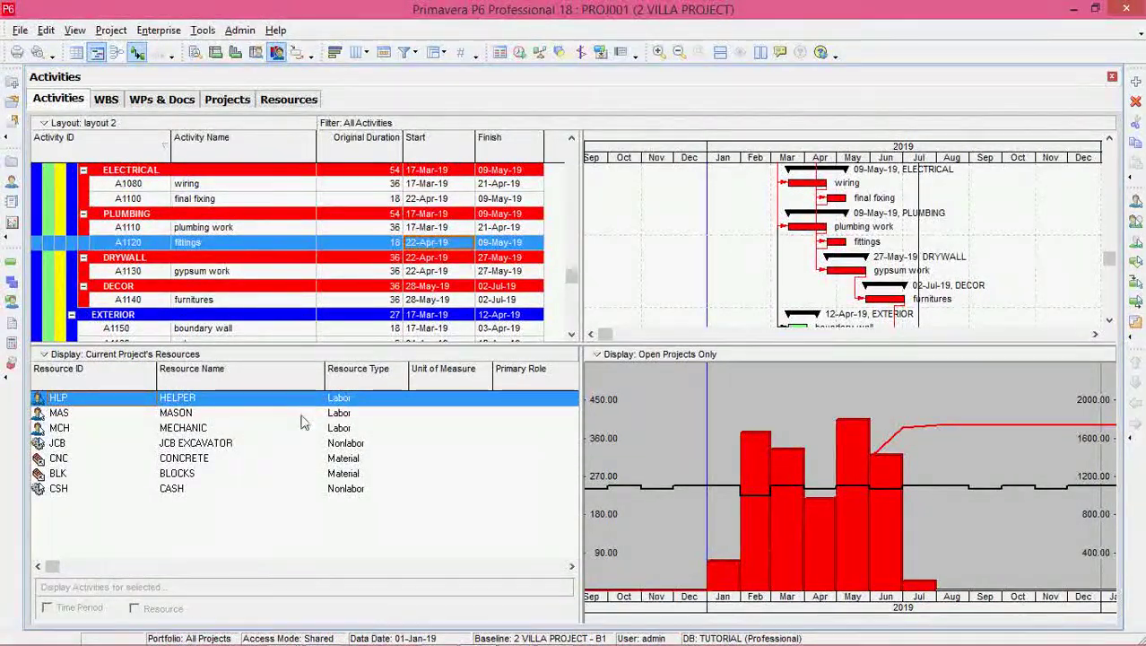
key("Down")
key("Down")
key("Down")
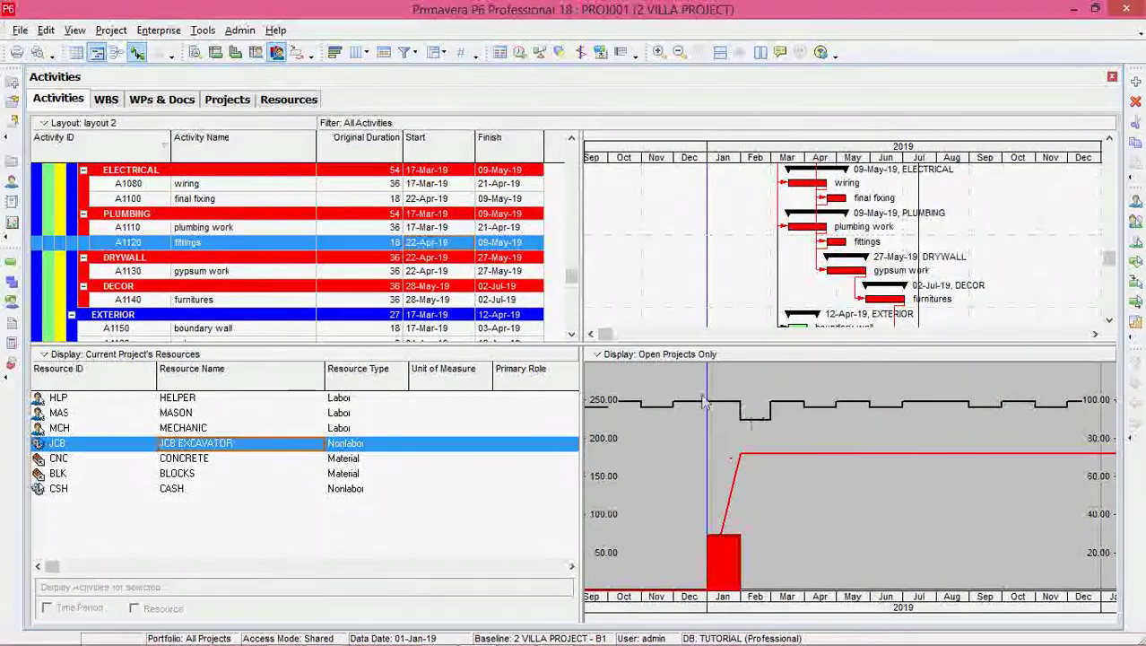
left_click(417, 461)
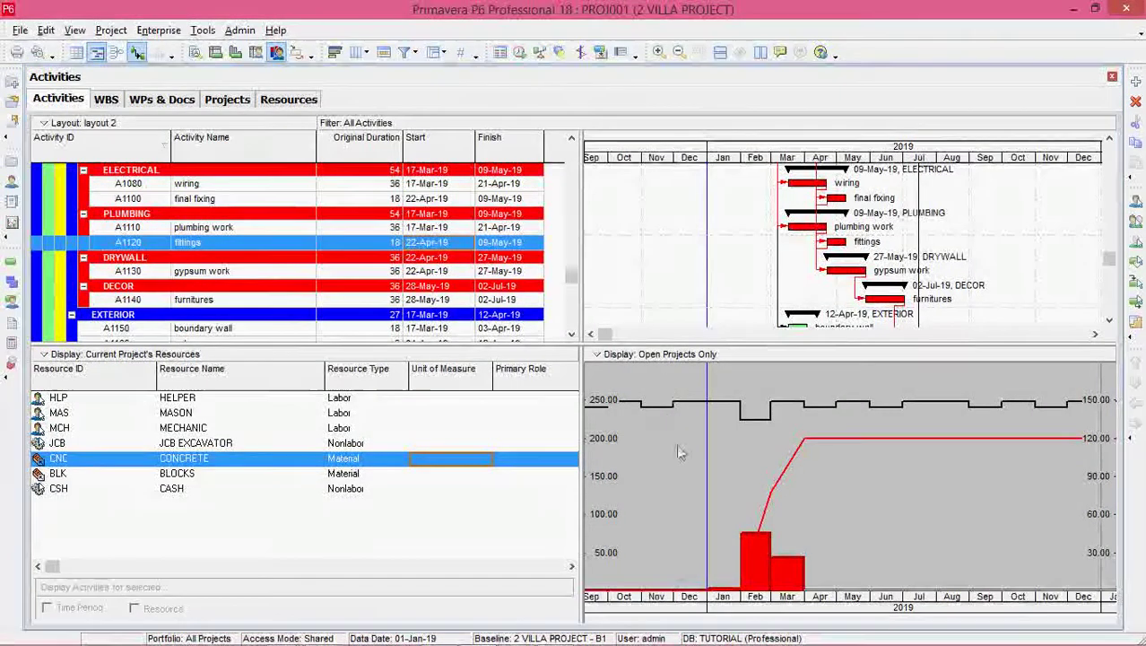
Examine the data settings in the Resource Usage Profile Options.
right_click(697, 434)
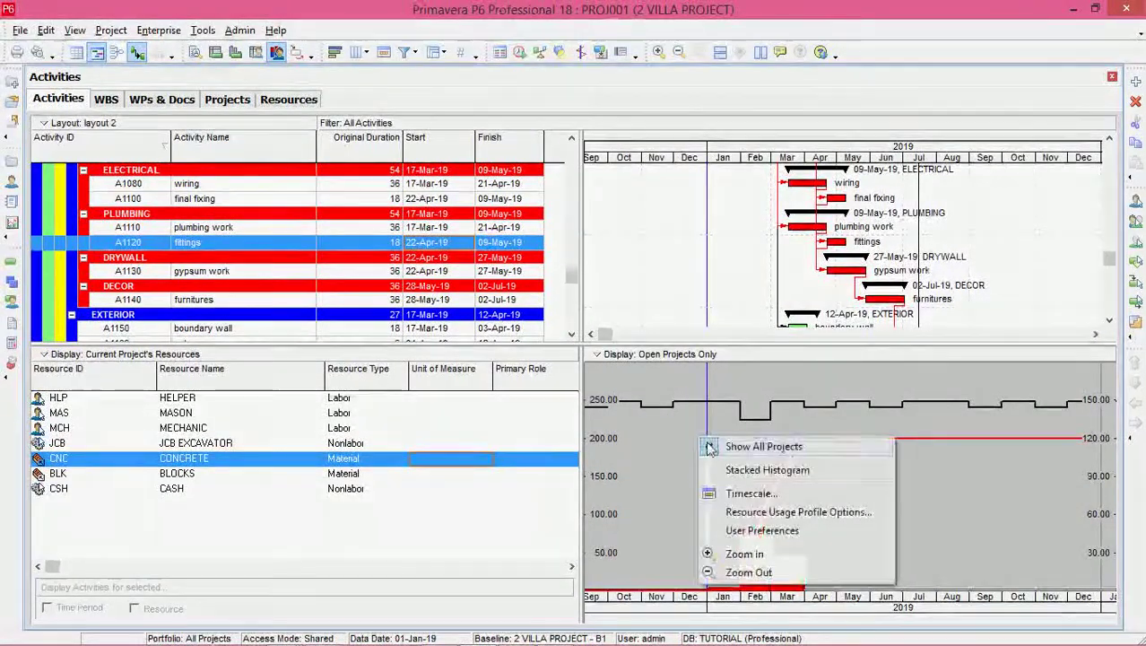
left_click(748, 517)
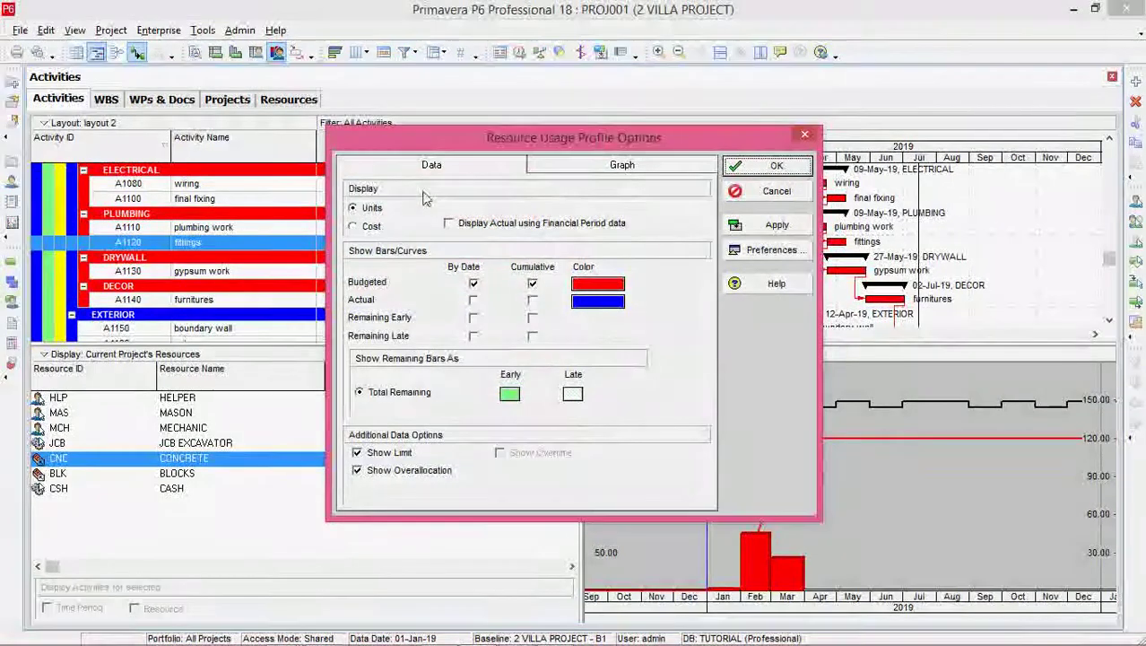
left_click(742, 170)
Compare the monthly usage histograms of HELPER, MASON and MECHANIC.
left_click(189, 399)
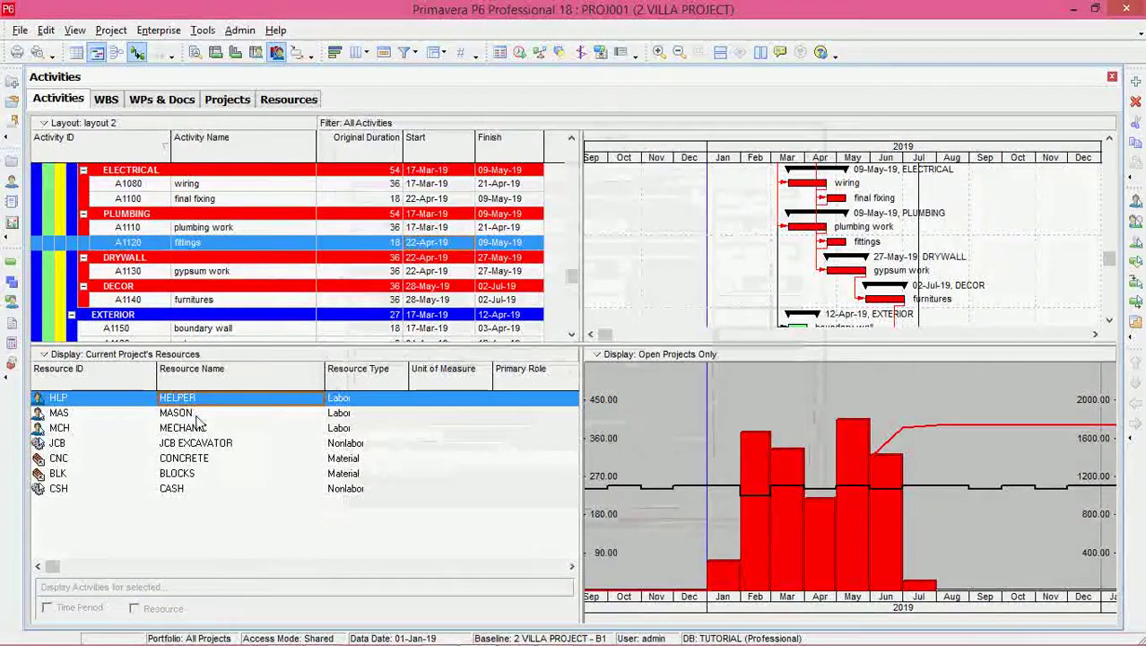
left_click(191, 414)
left_click(193, 428)
left_click(197, 399)
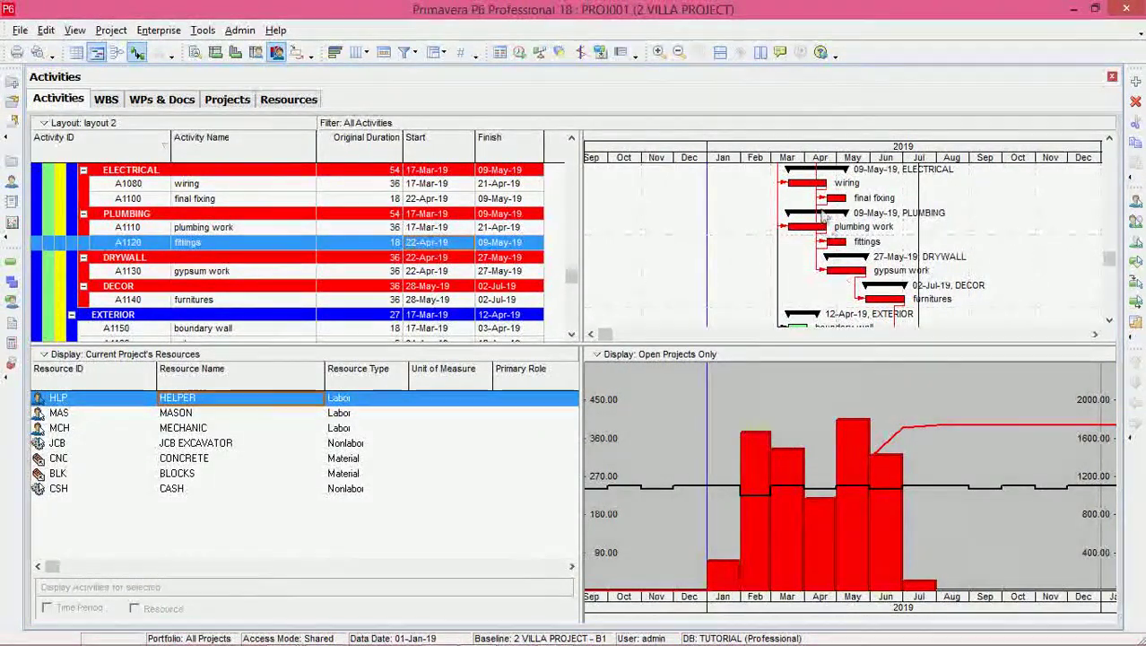
Set the timescale date interval to Month/Week.
right_click(826, 158)
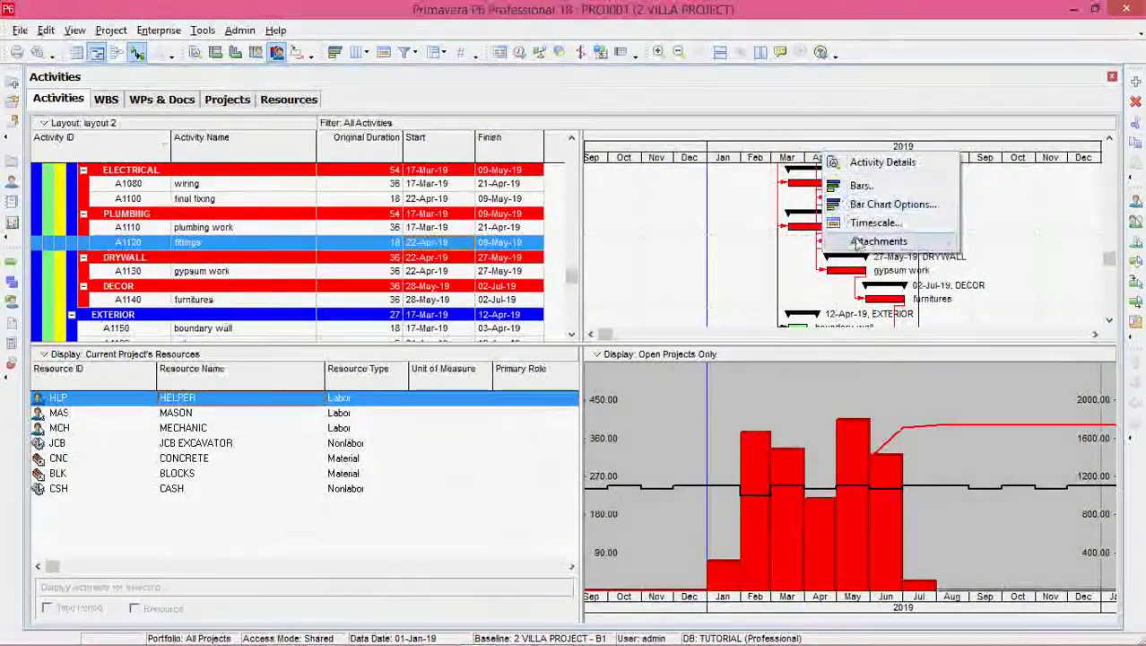
left_click(855, 226)
left_click(594, 365)
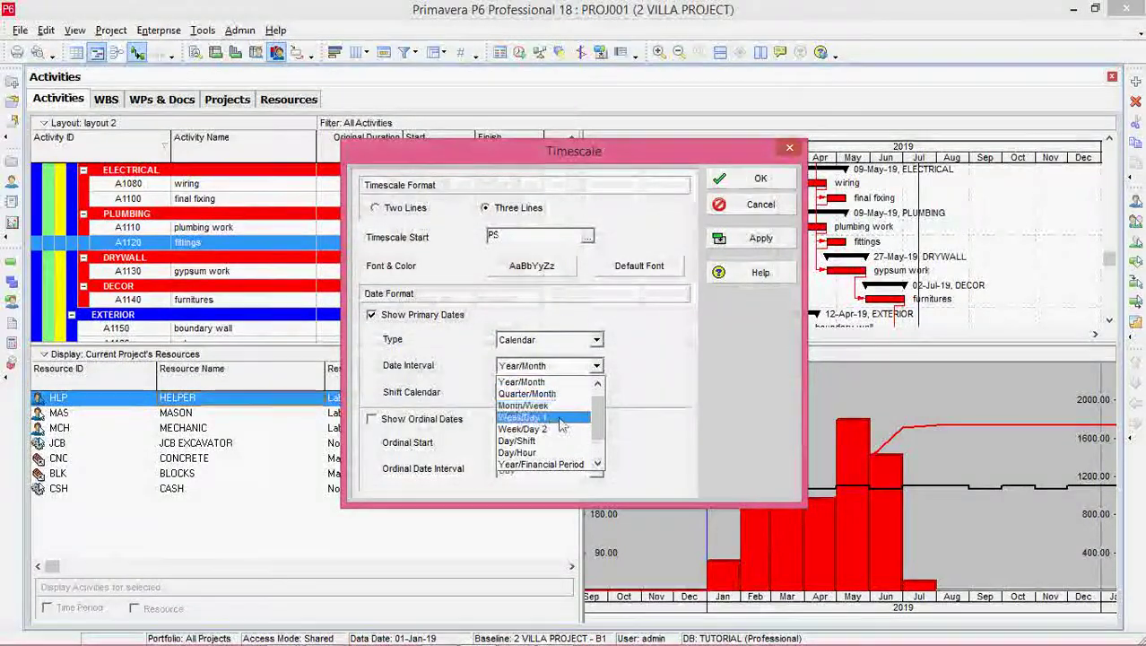
left_click(523, 405)
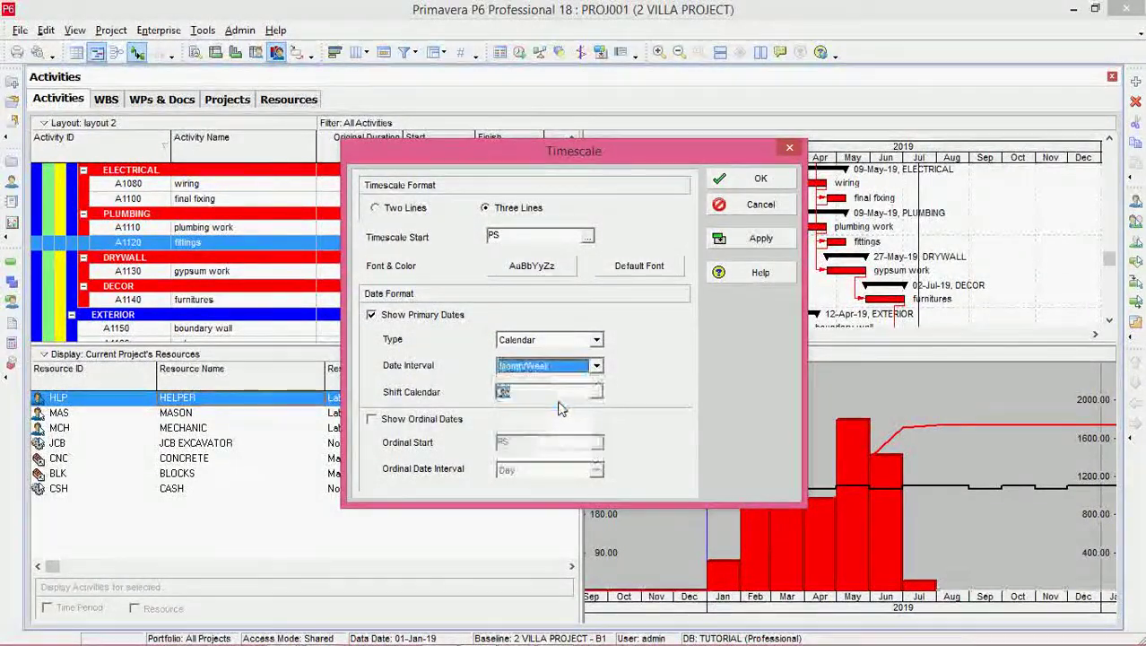
left_click(753, 238)
left_click(759, 178)
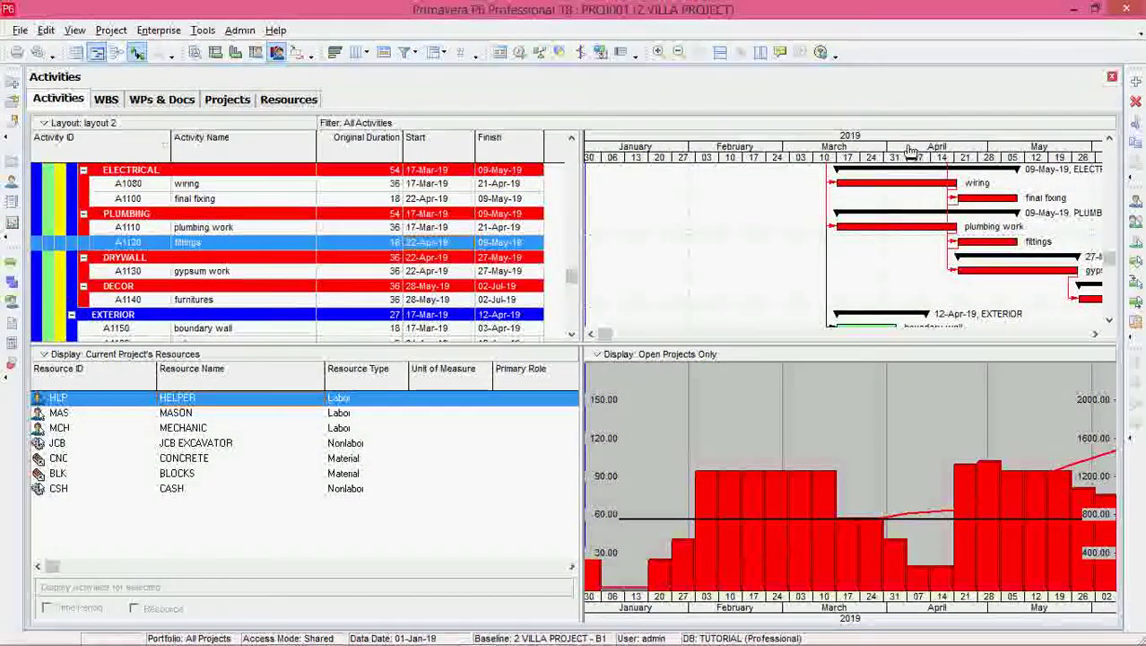
Examine the weekly usage toward the project's end for HELPER, JCB EXCAVATOR and MASON, then bring the project's start into view.
scroll(785, 170, "right", 3)
scroll(785, 169, "right", 10)
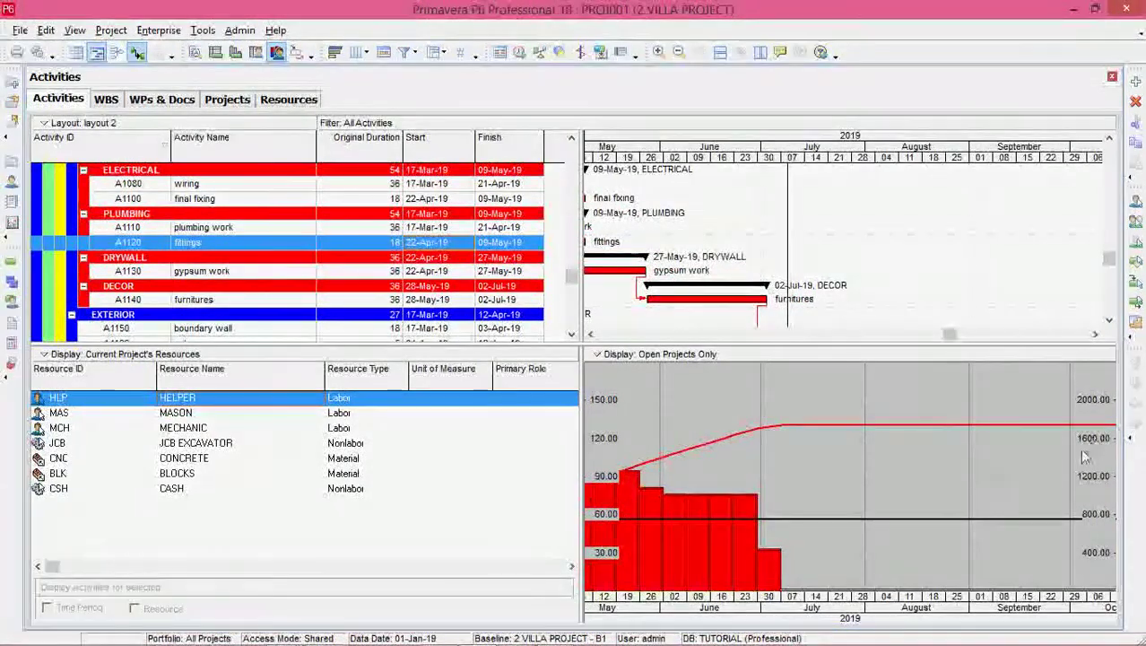
left_click(415, 445)
right_click(416, 451)
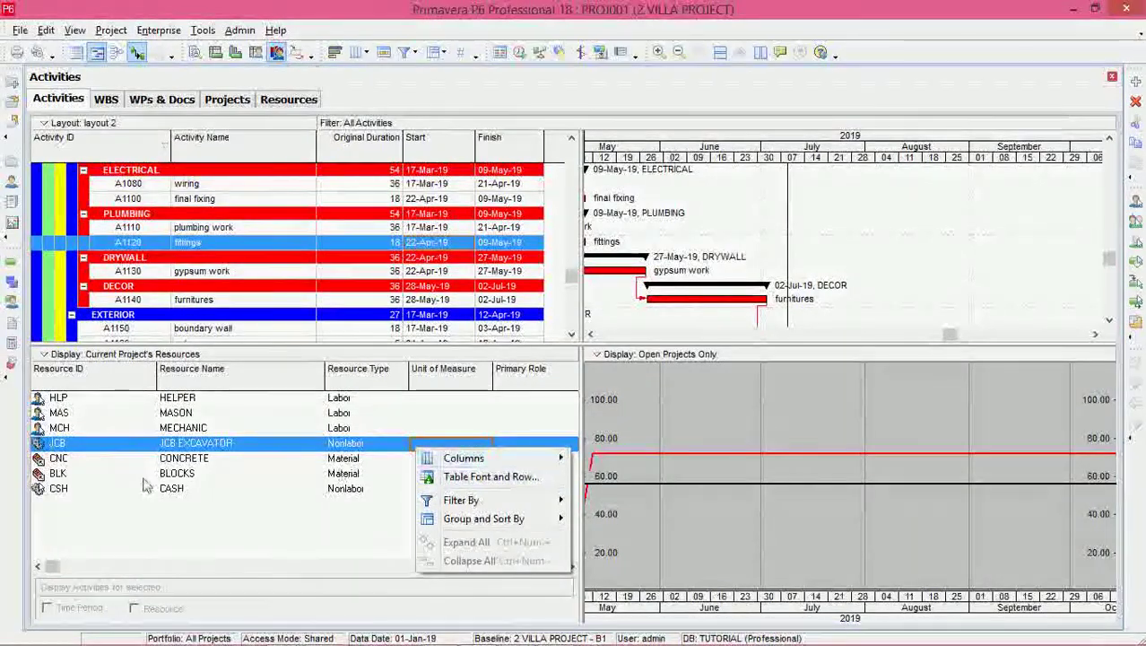
left_click(180, 414)
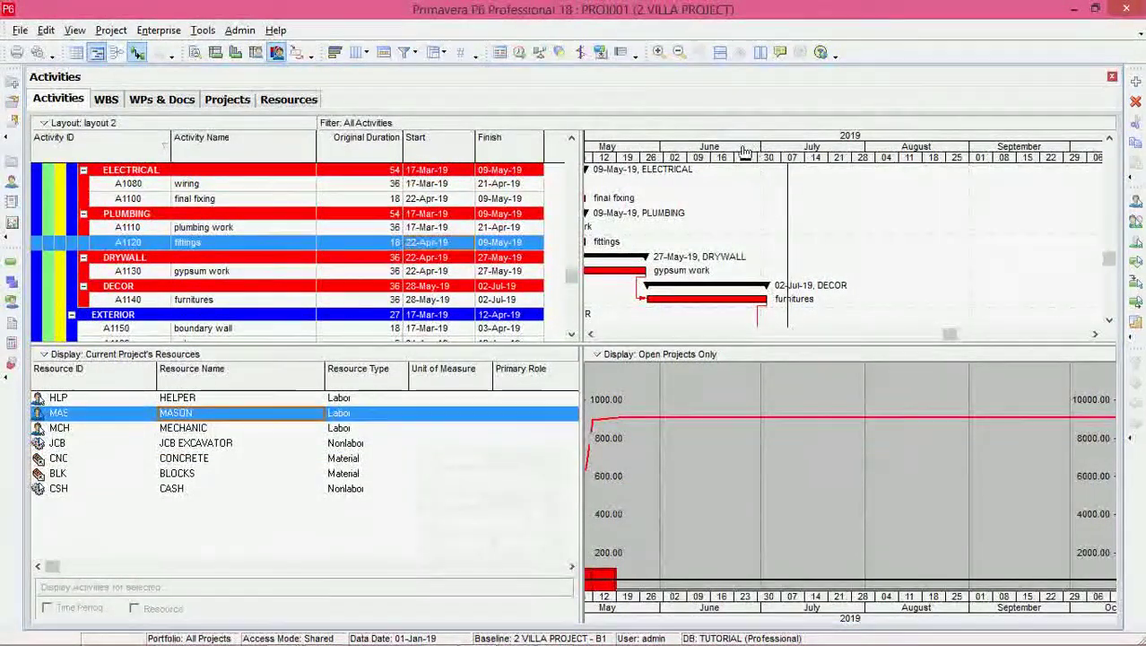
left_click_drag(744, 153, 944, 157)
Examine the weekly usage histograms of MECHANIC, JCB EXCAVATOR, CONCRETE, BLOCKS and CASH.
left_click(189, 429)
left_click(192, 443)
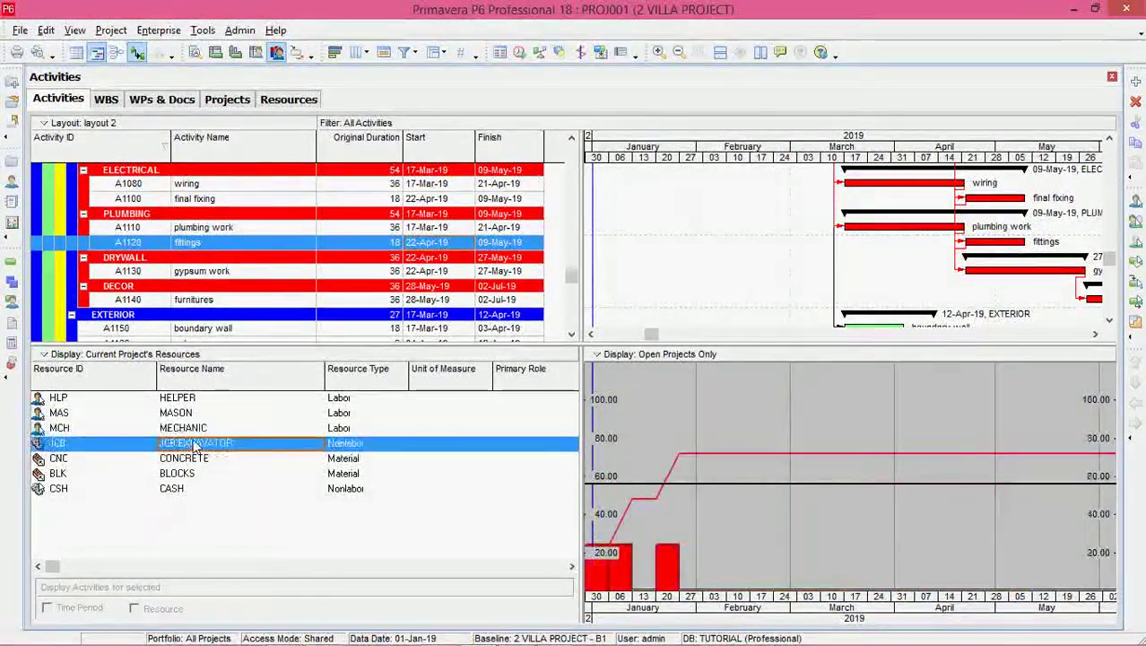
left_click(198, 460)
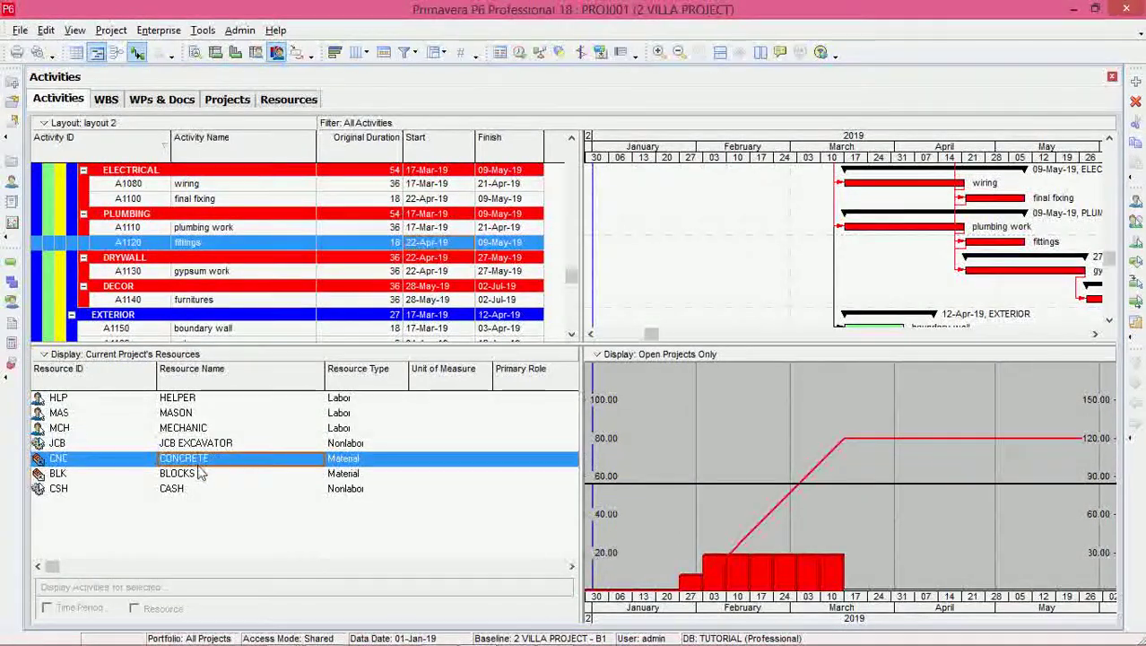
left_click(200, 473)
left_click(200, 460)
left_click(201, 473)
left_click(200, 488)
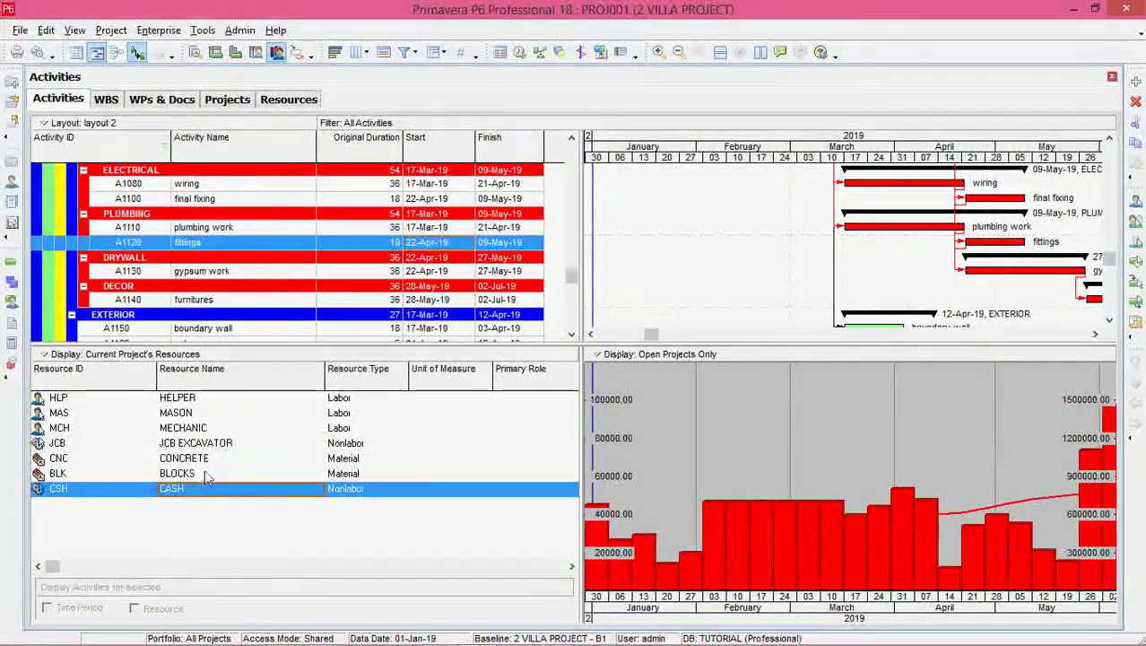
left_click(203, 473)
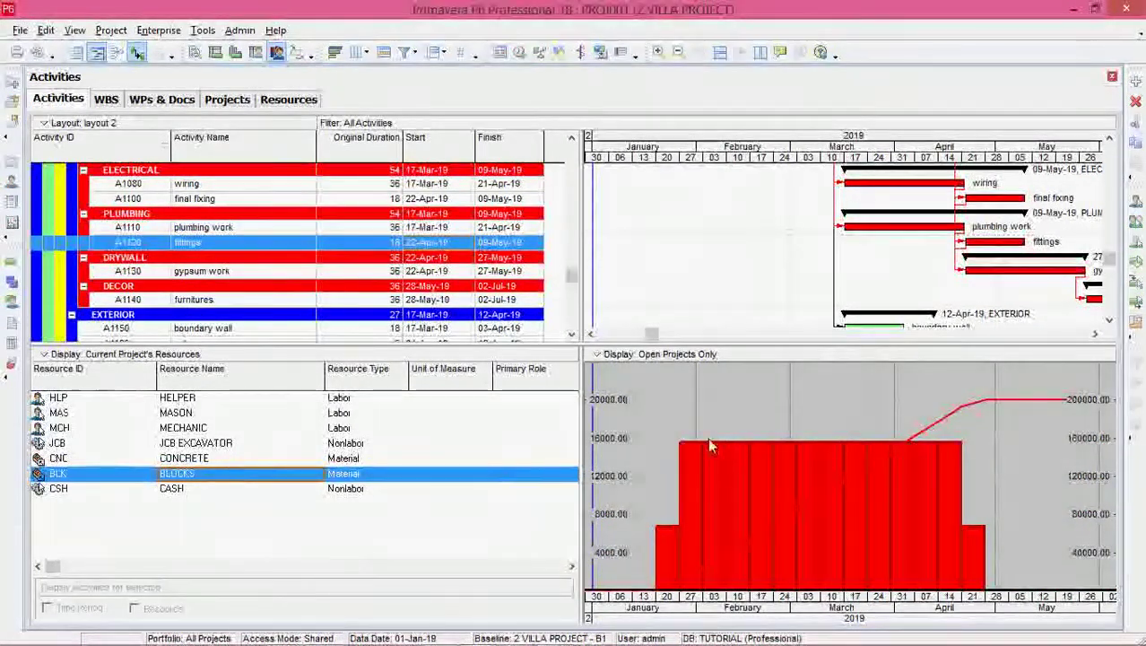
Compare the weekly usage histograms of the three labor resources against their limits: MASON, HELPER and MECHANIC.
left_click(206, 412)
left_click(207, 399)
left_click(211, 414)
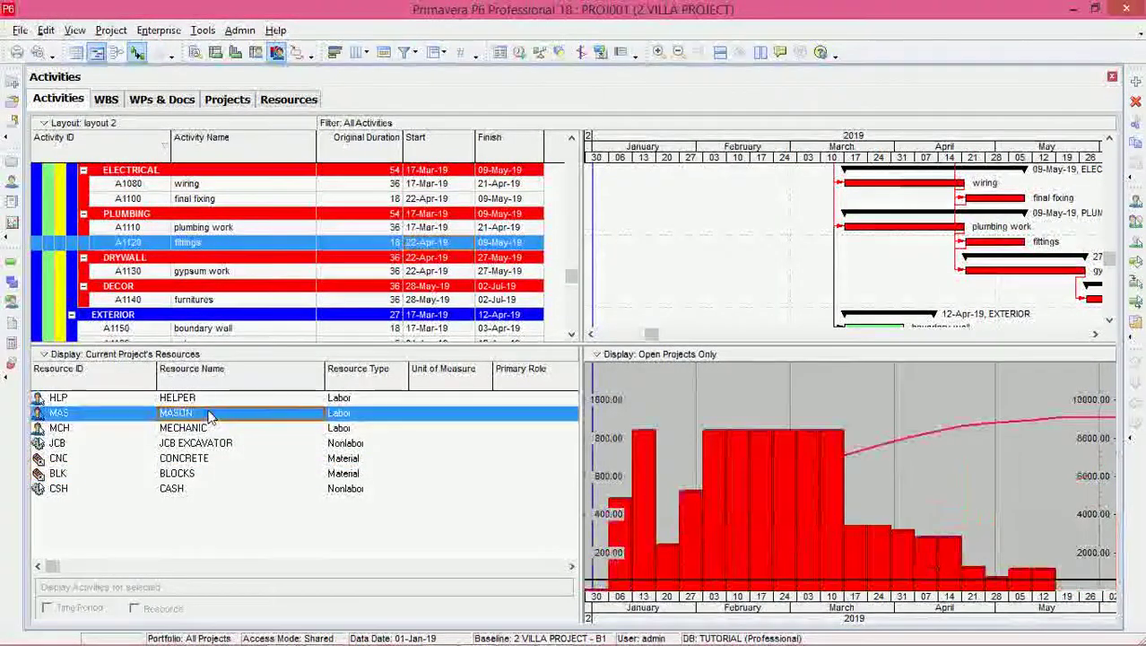
left_click(215, 429)
left_click(226, 400)
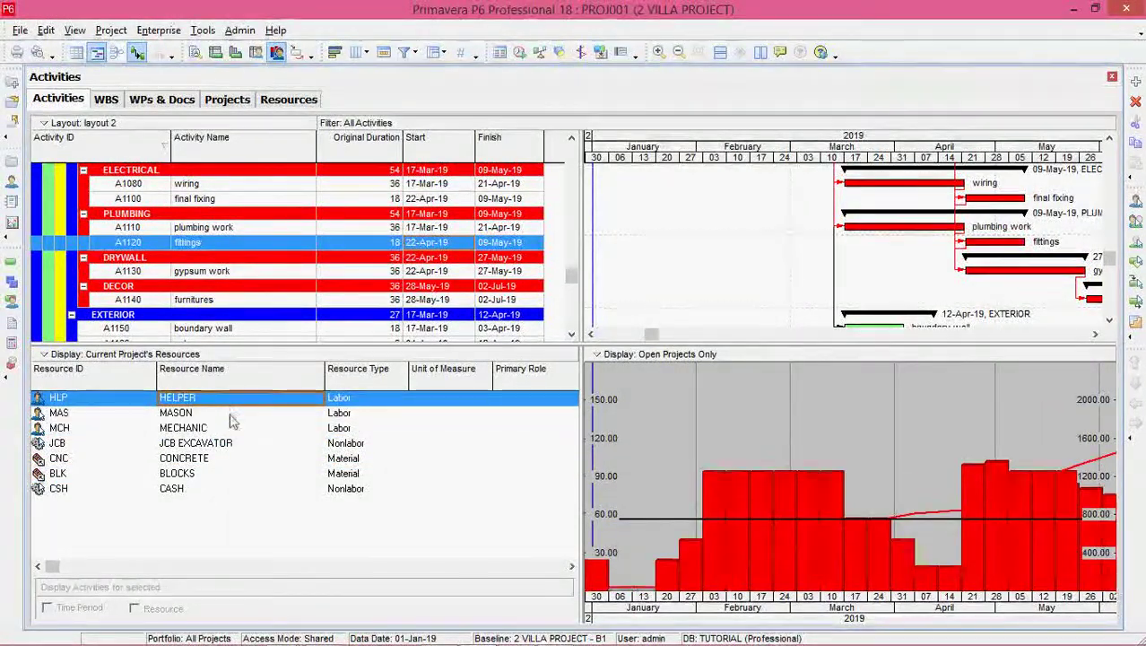
left_click(231, 415)
left_click(232, 427)
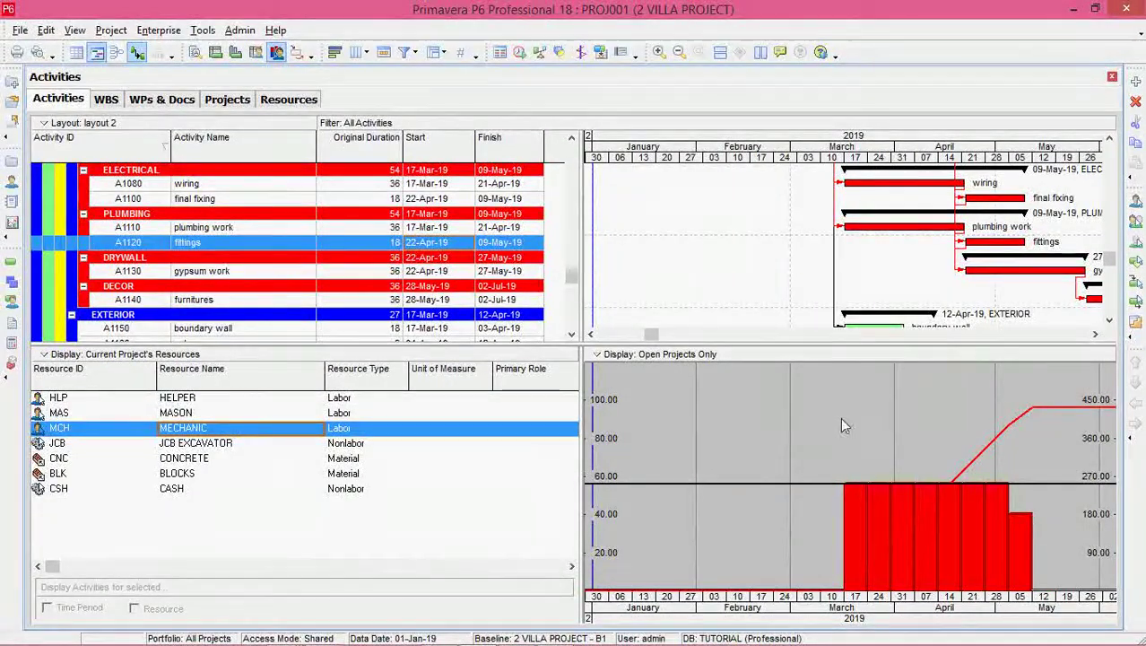
Switch the usage profile to a stacked histogram and delete its Helper, Mason and Mechanic filter groups.
right_click(790, 407)
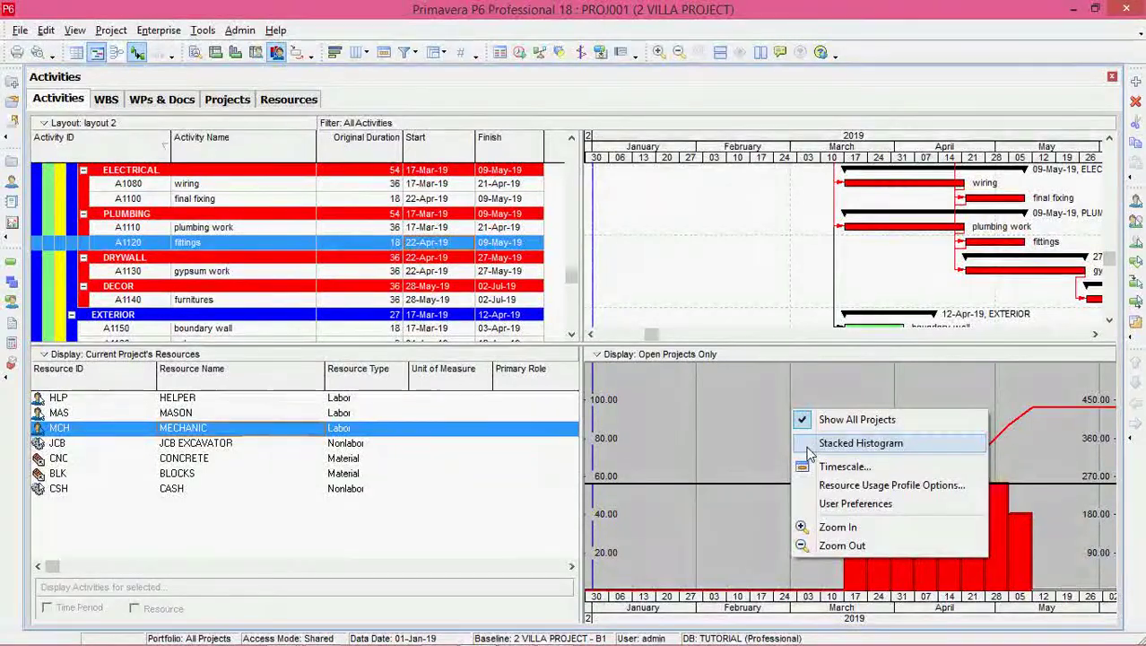
left_click(810, 445)
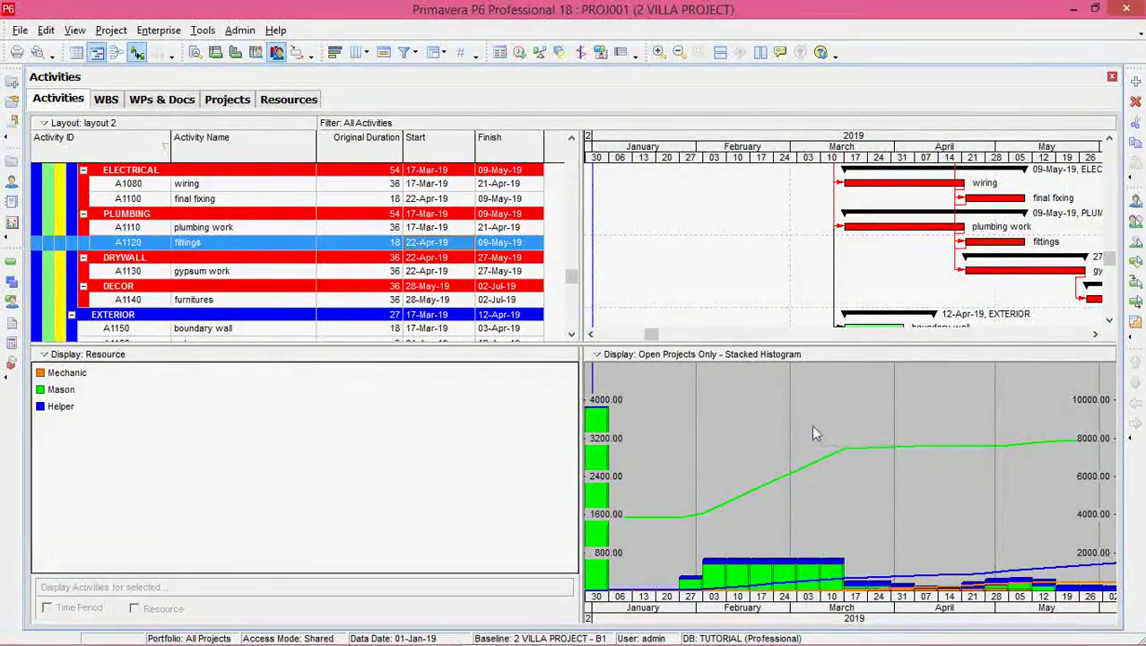
right_click(815, 425)
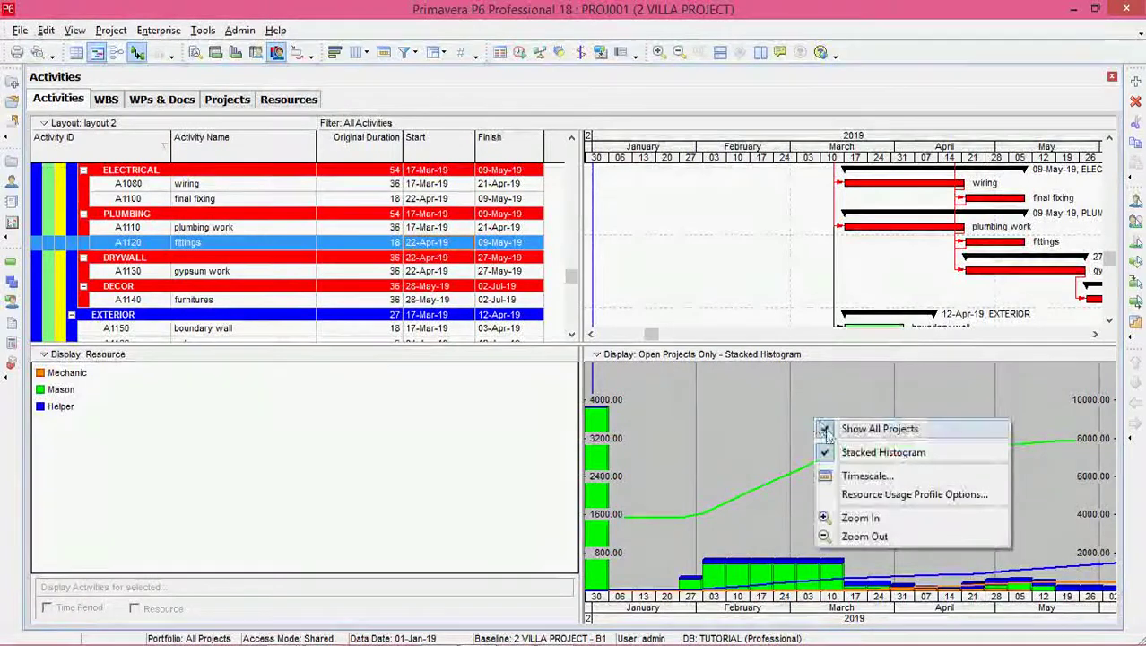
left_click(845, 496)
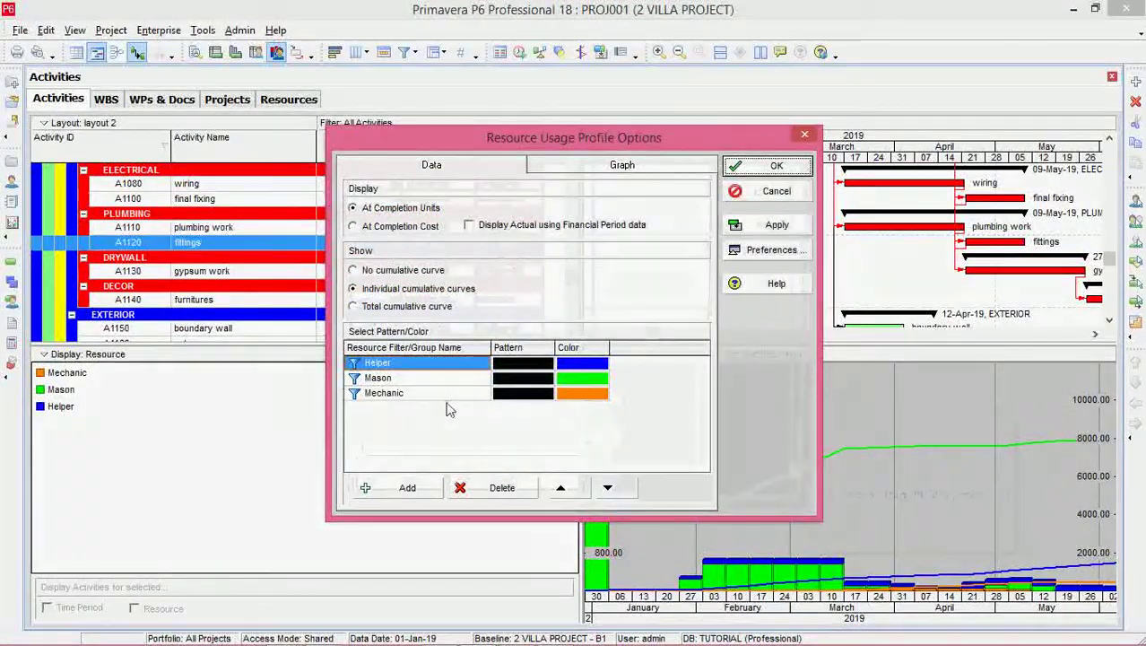
left_click(439, 395, "shift")
left_click(494, 487)
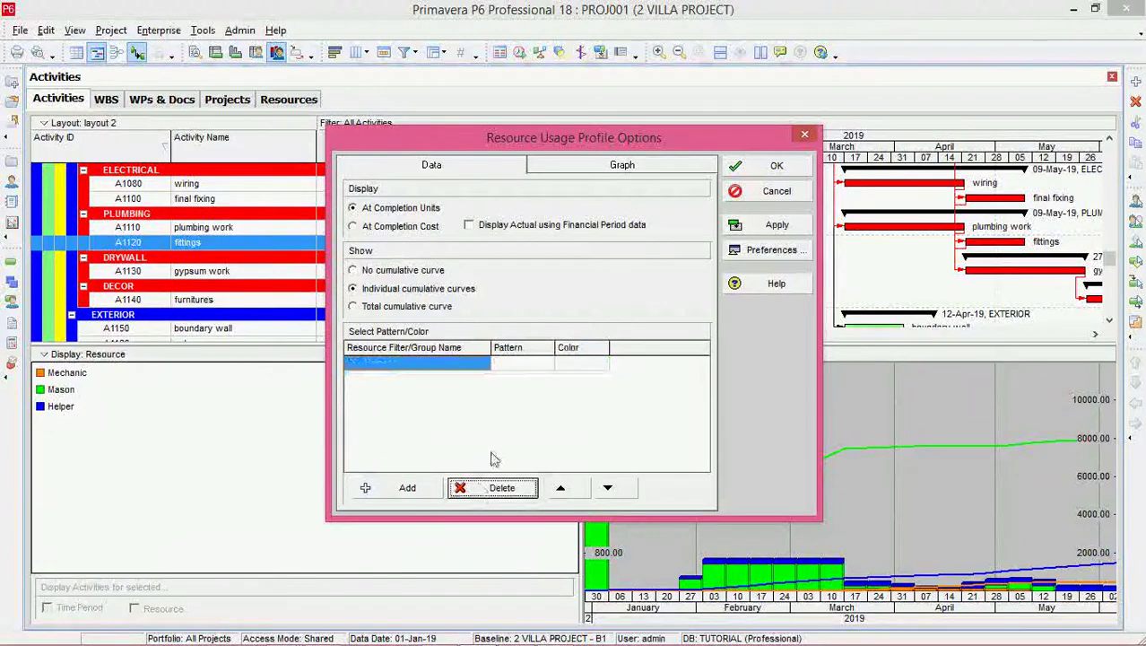
left_click(760, 227)
left_click(770, 170)
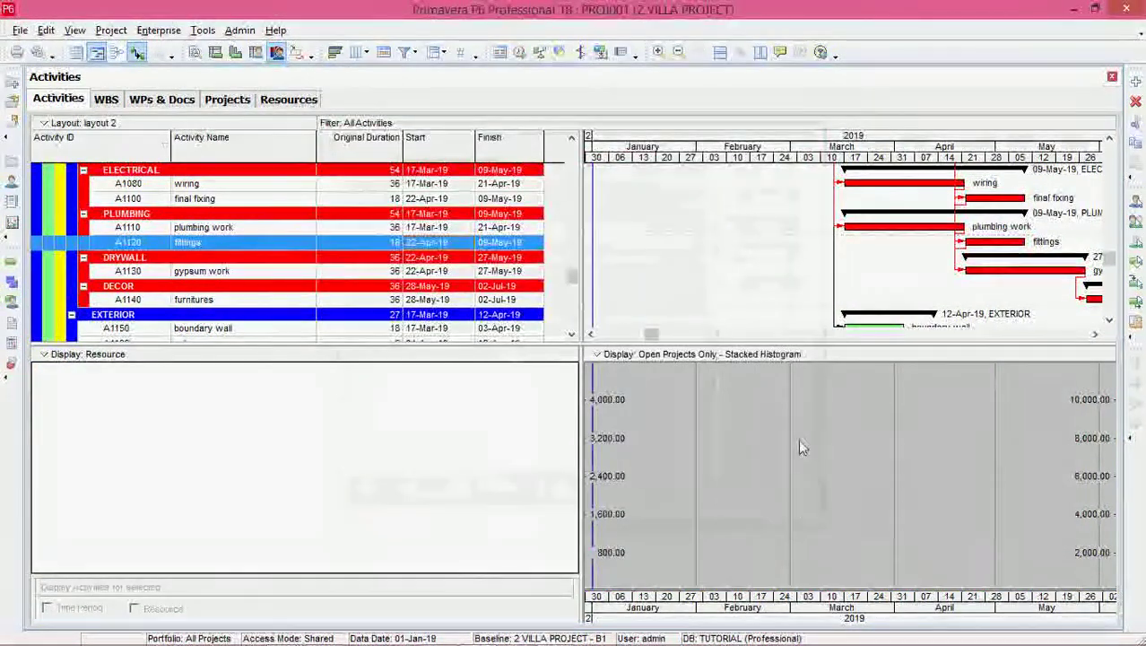
right_click(759, 407)
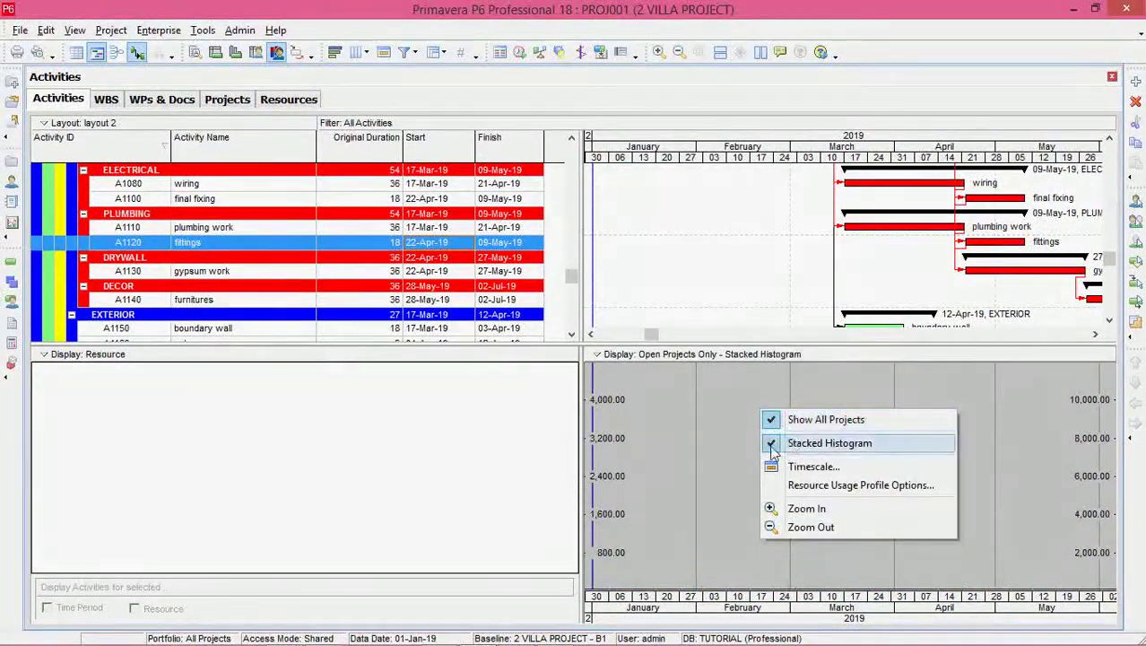
left_click(677, 427)
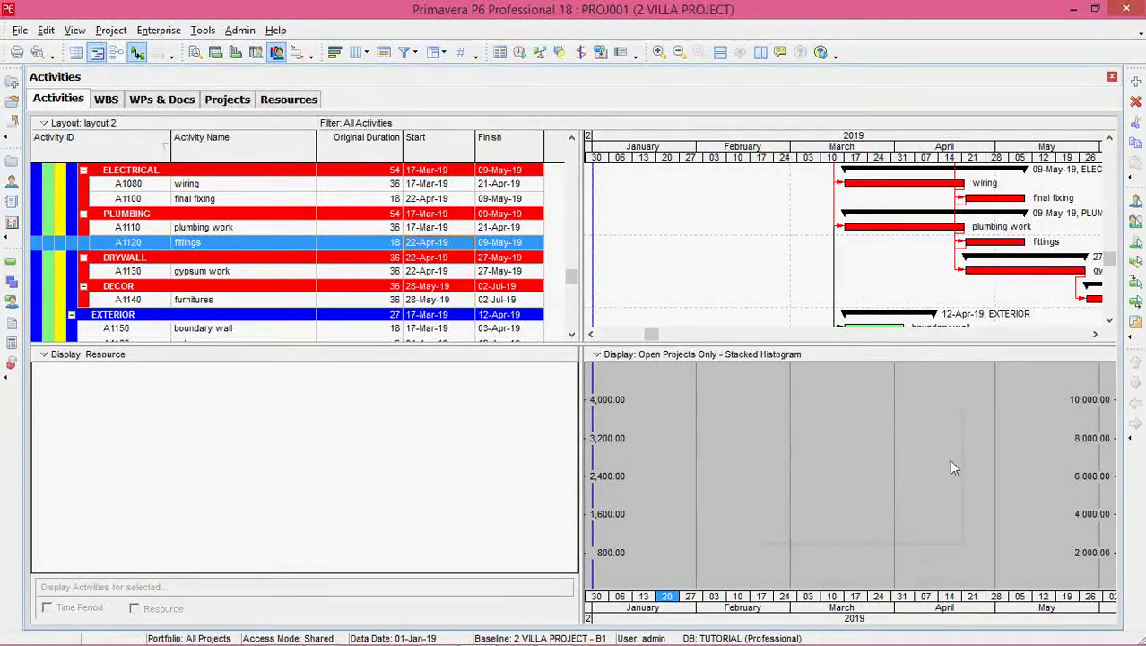
right_click(785, 413)
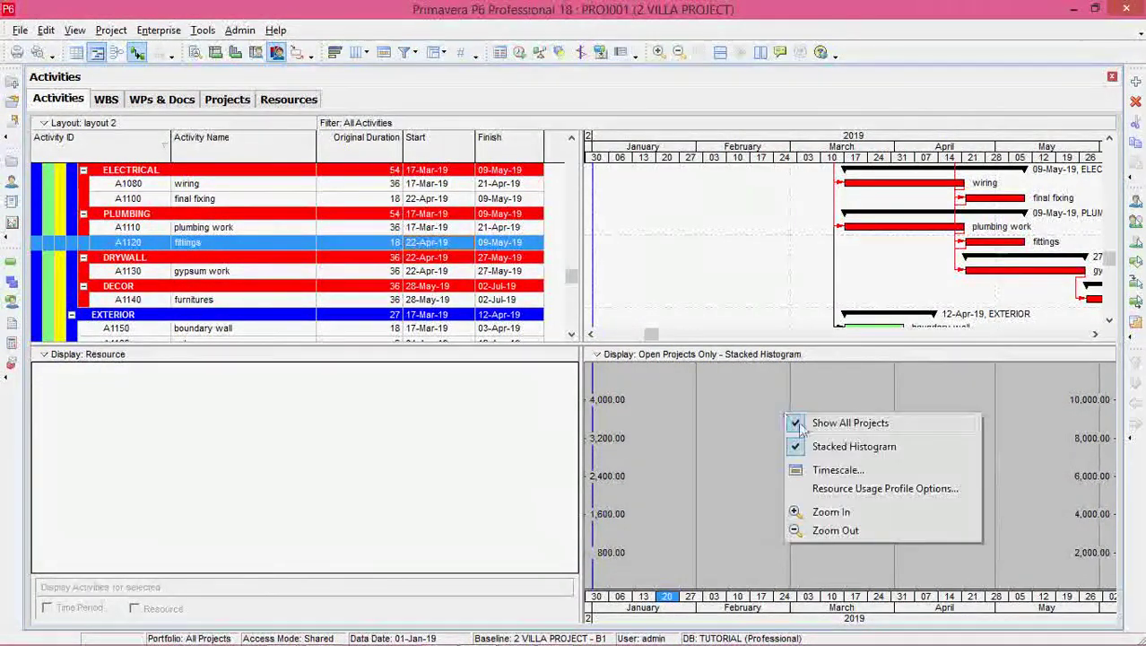
left_click(851, 489)
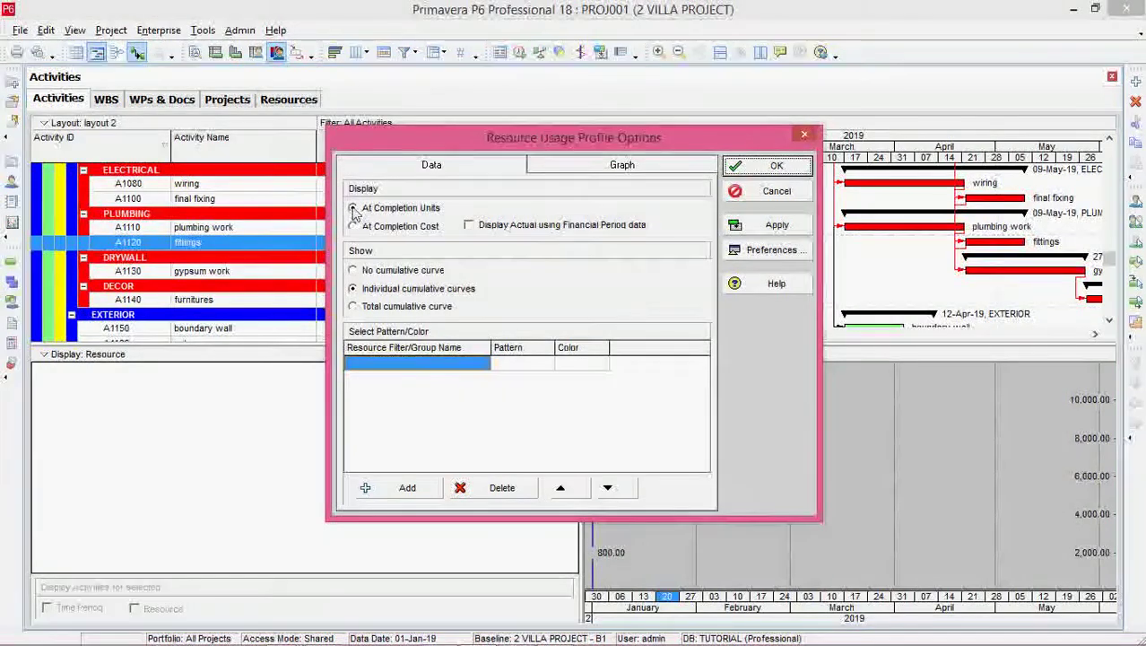
left_click(355, 272)
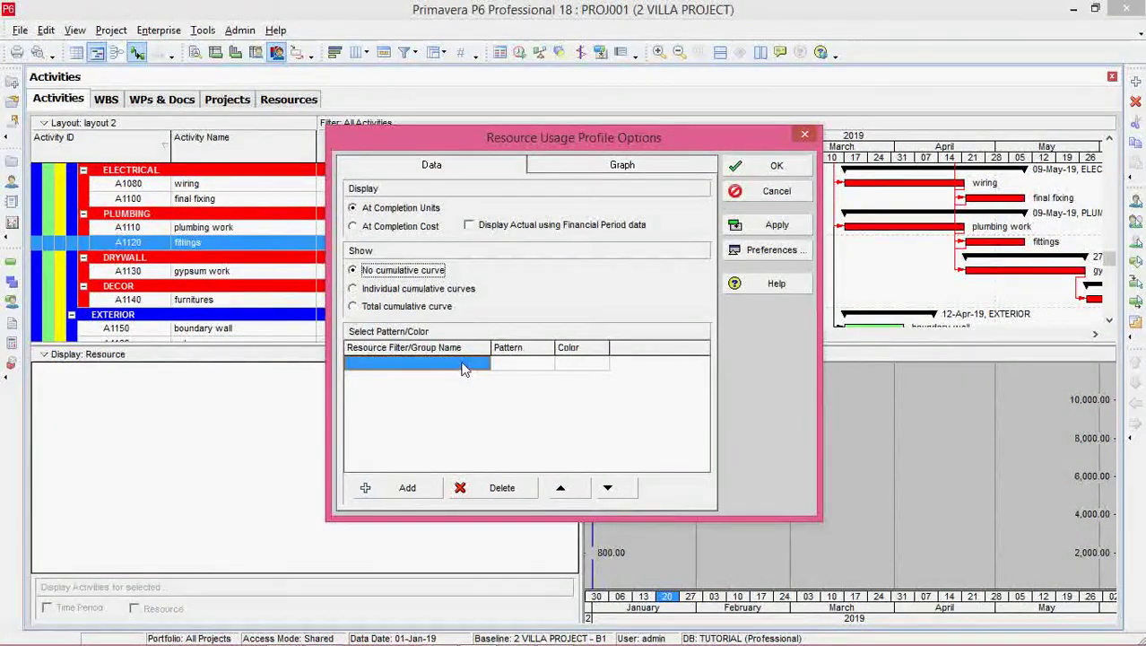
left_click(760, 191)
Review the resources assigned to the gypsum work, boundary wall and plumbing work activities in the activity details.
left_click(253, 271)
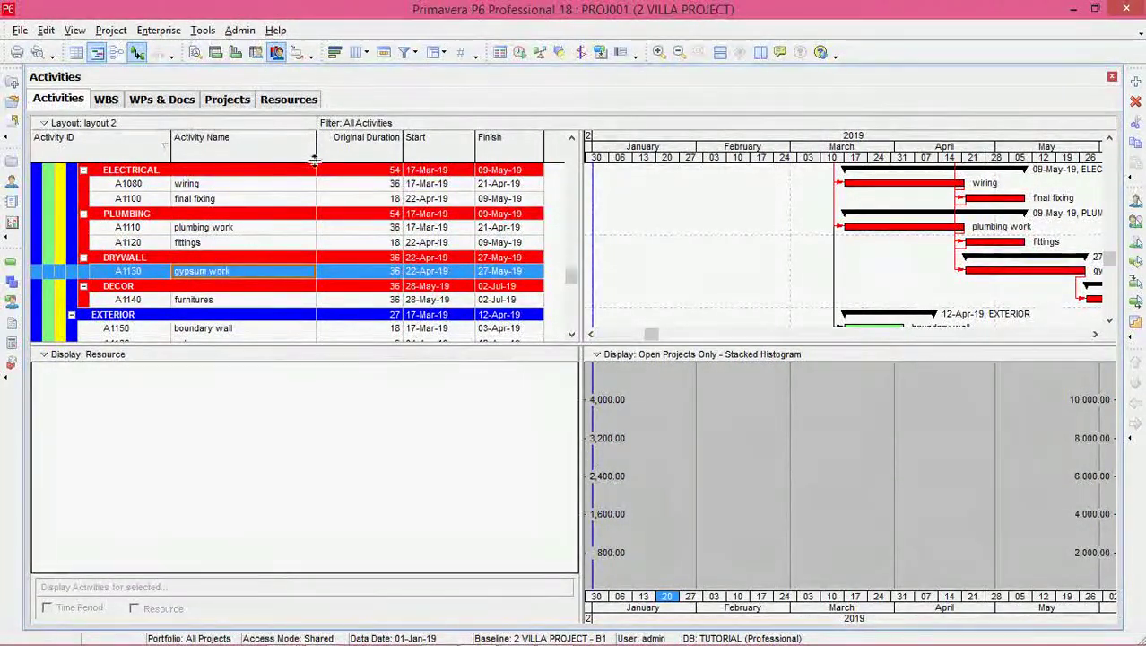
left_click(195, 54)
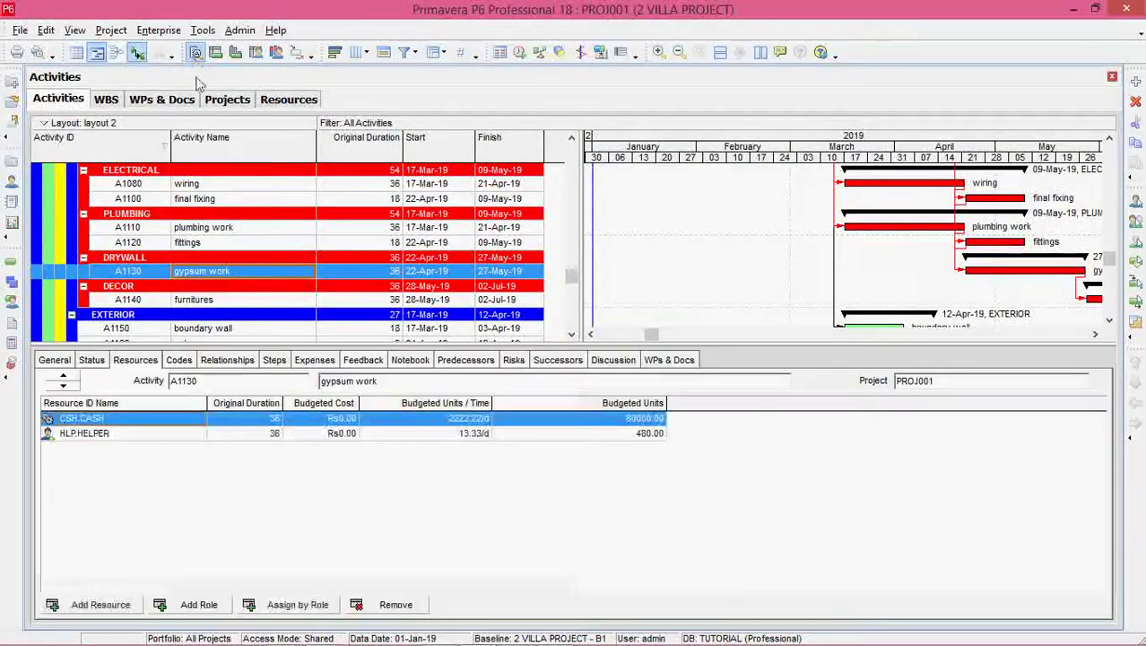
left_click(123, 436)
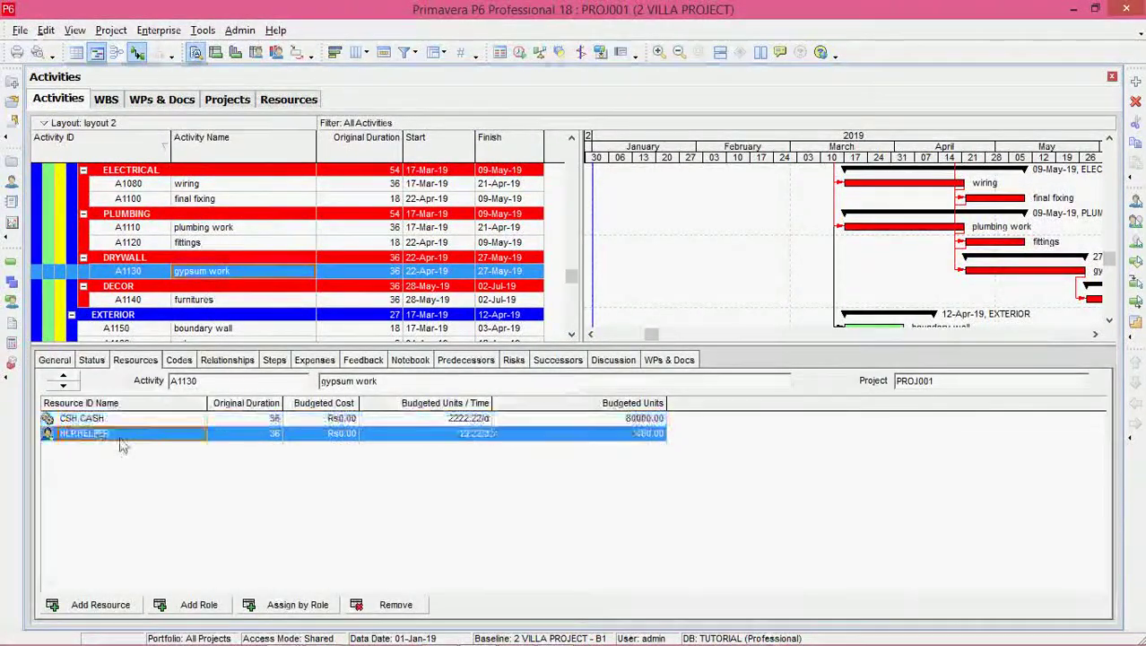
left_click(213, 299)
left_click(204, 330)
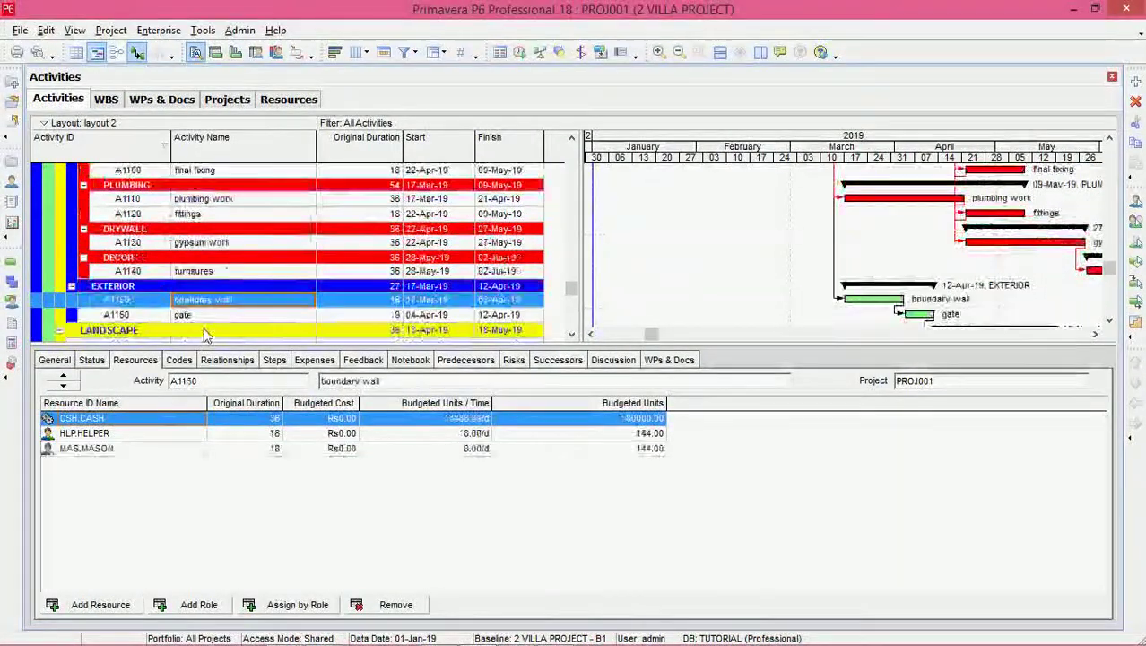
left_click(131, 448)
left_click(234, 201)
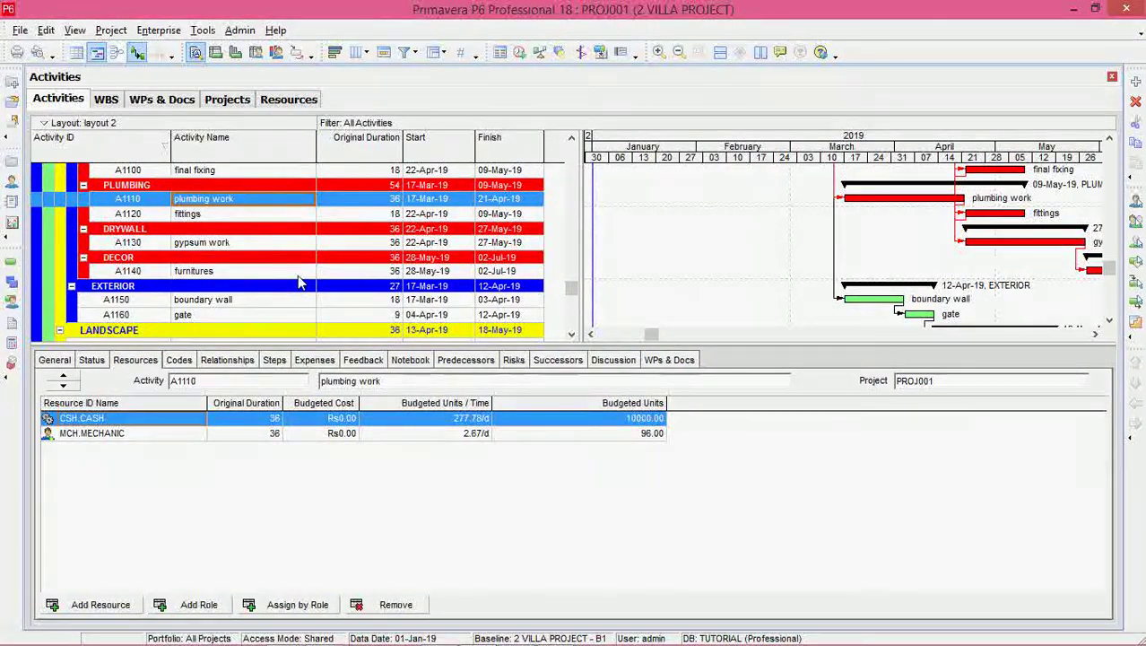
Return to the stacked resource usage profile and add a filter group in its options with Resource ID as the parameter.
left_click(277, 52)
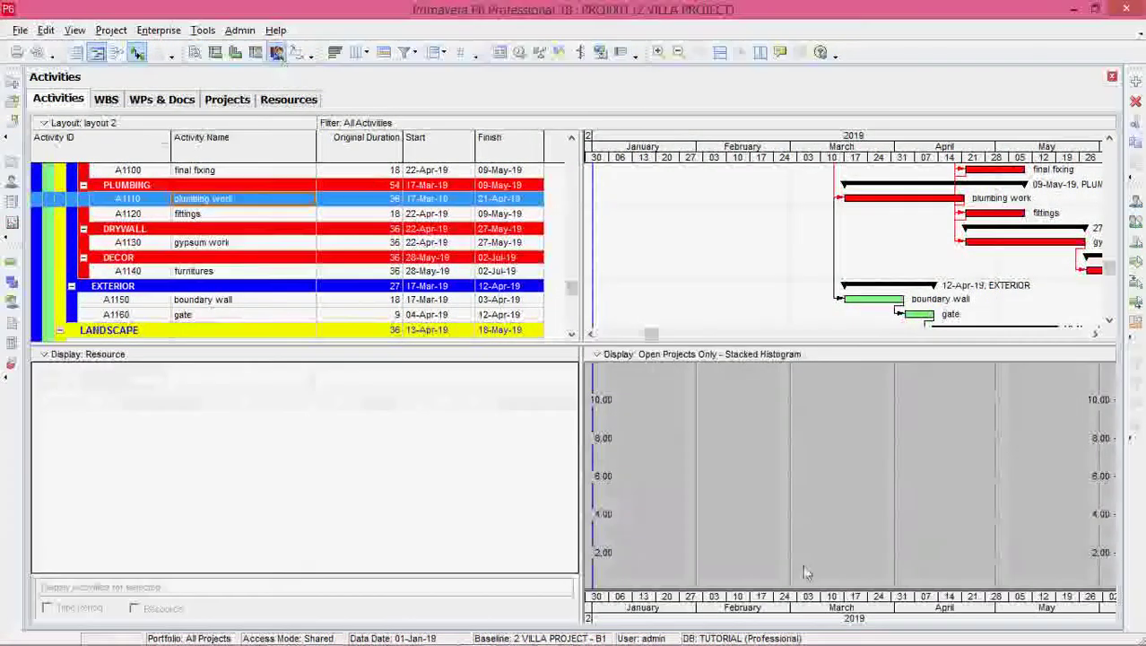
right_click(889, 435)
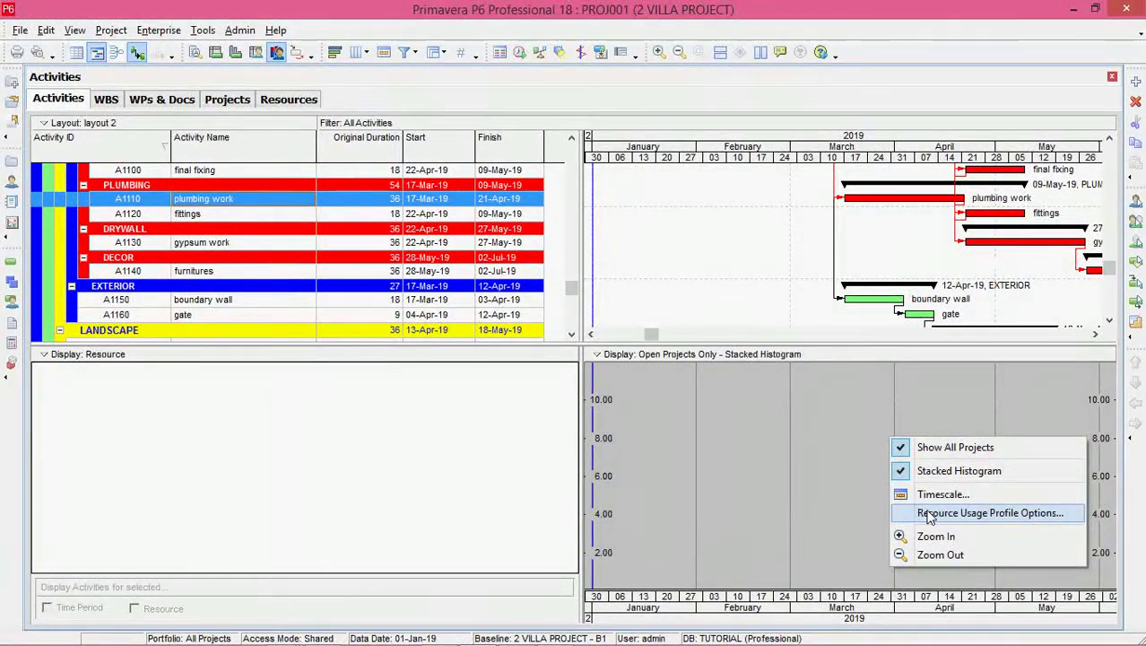
left_click(929, 514)
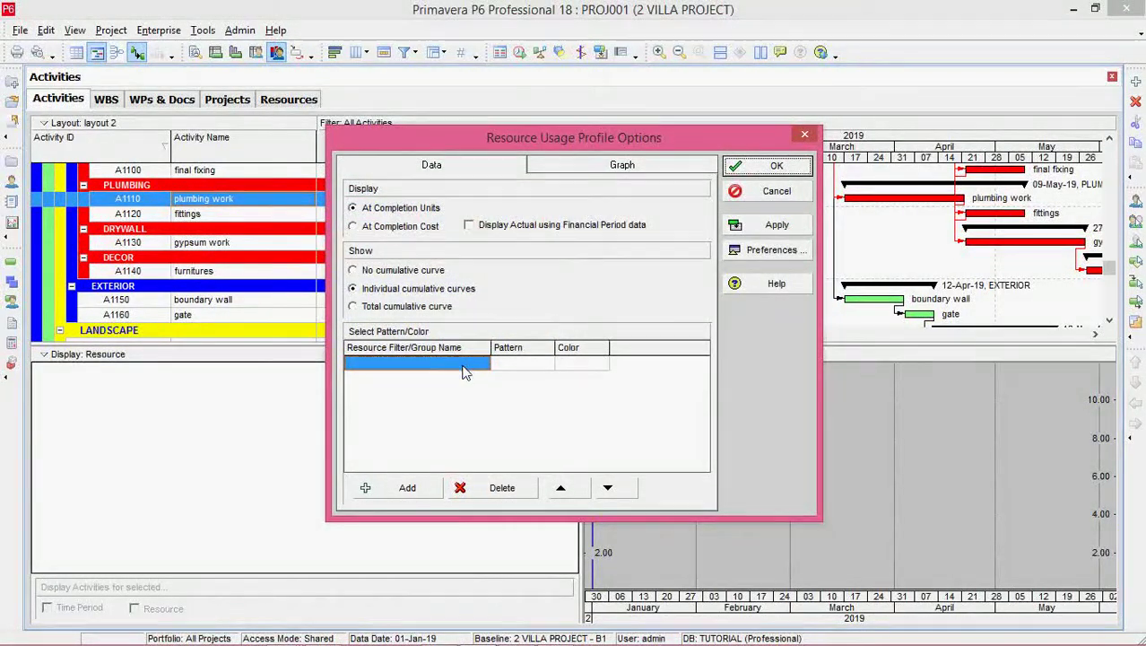
left_click(407, 488)
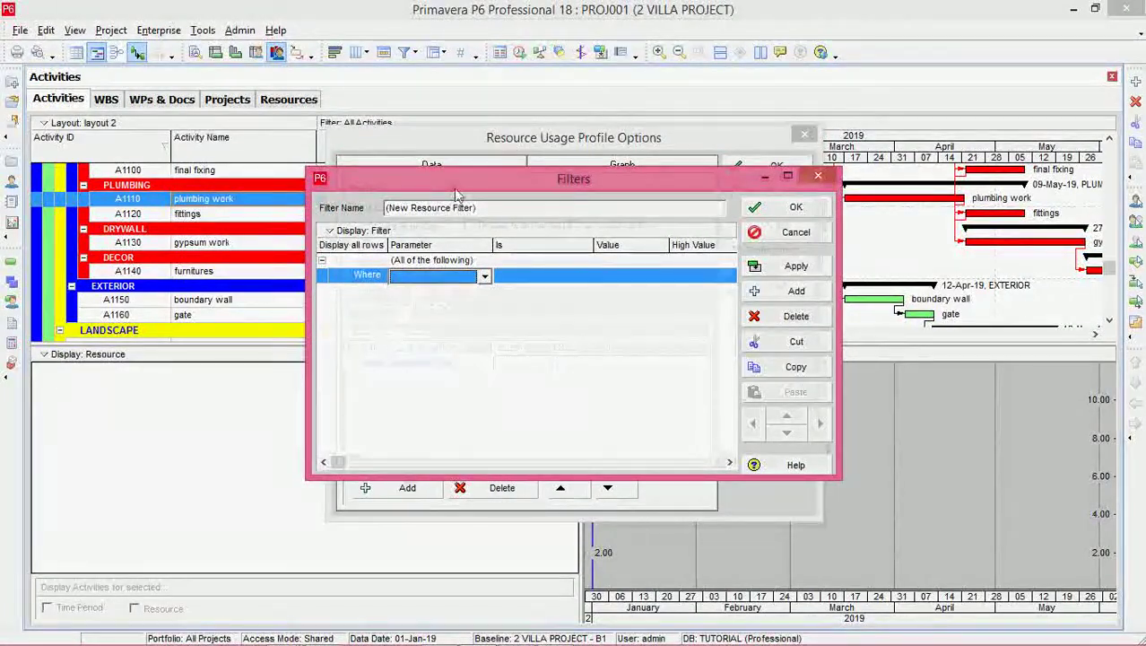
left_click_drag(487, 179, 715, 143)
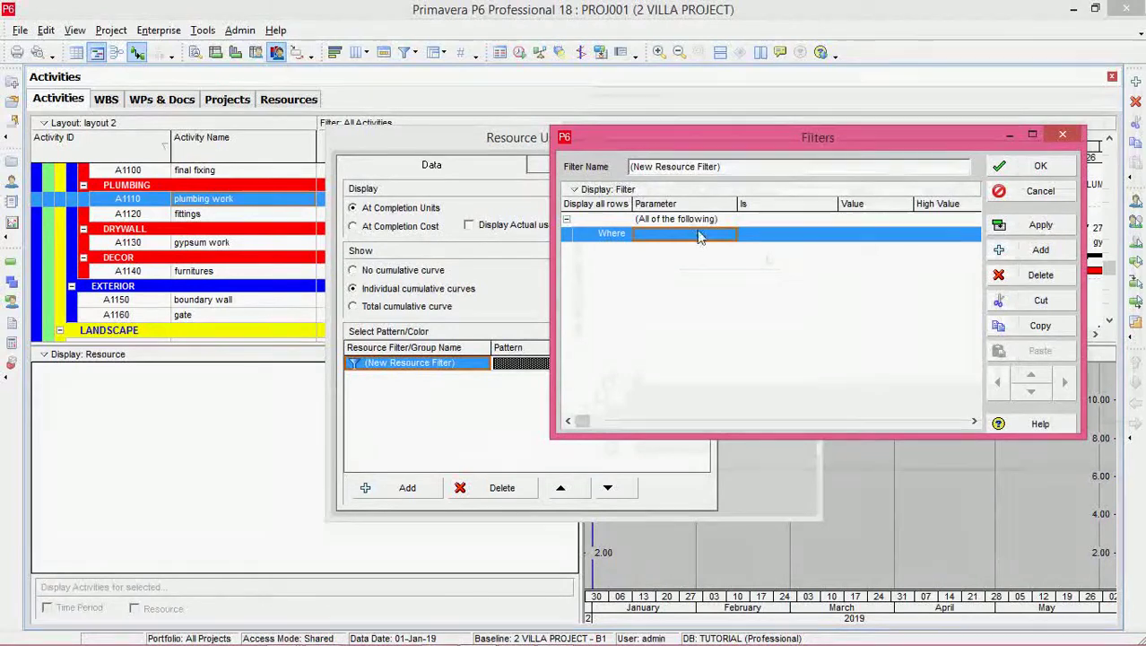
left_click(727, 236)
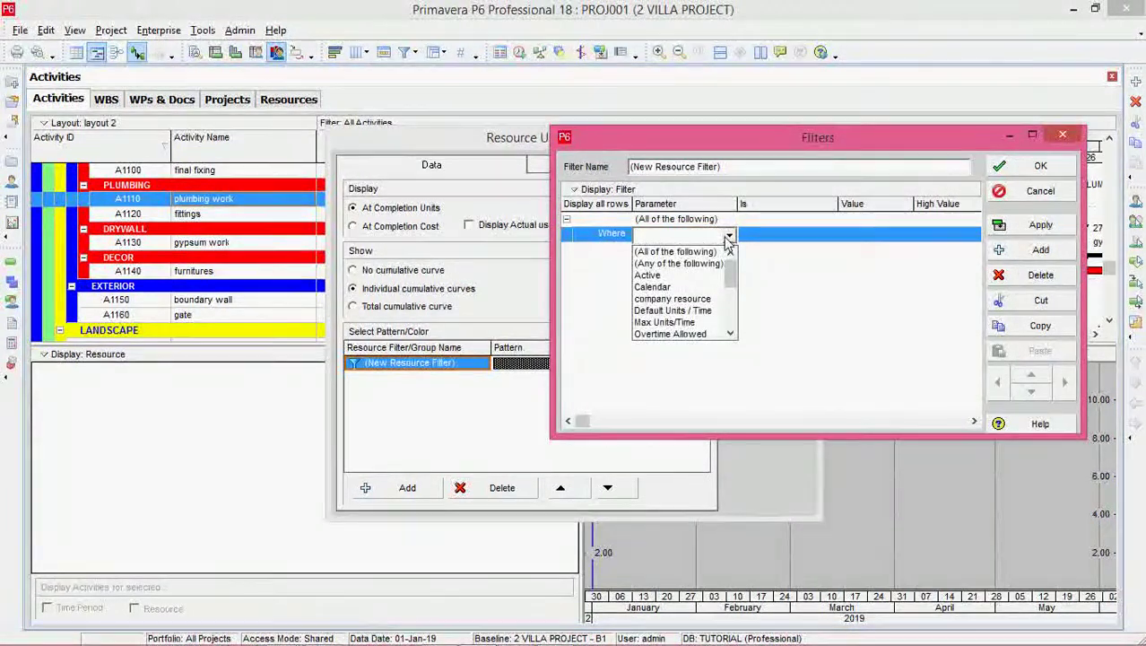
key("r")
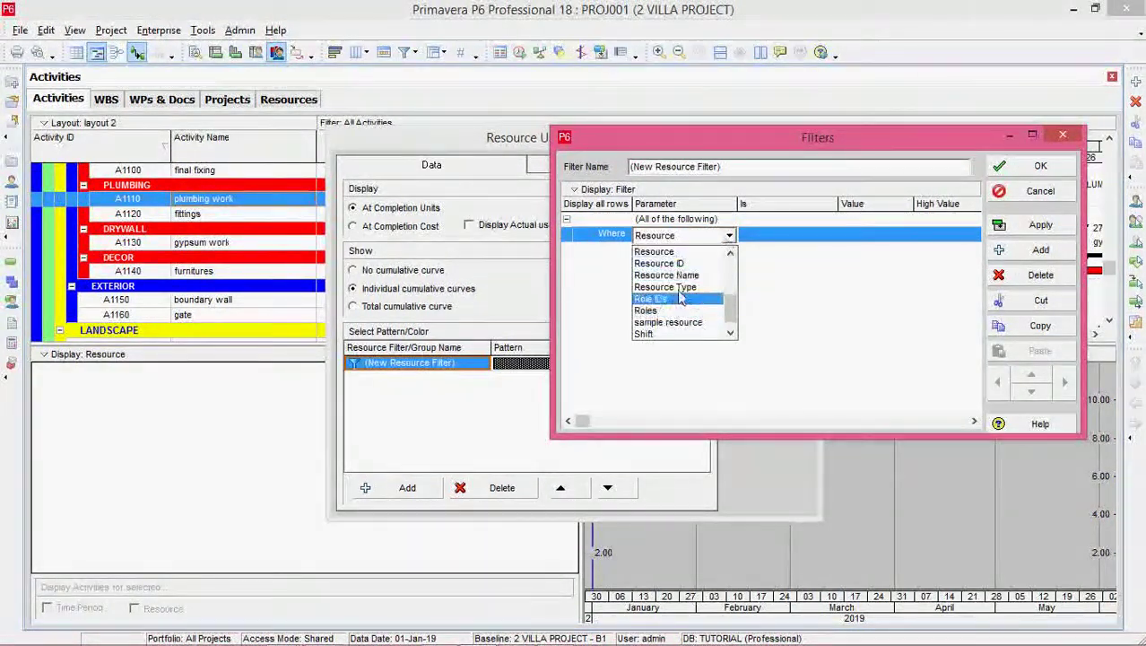
left_click(677, 263)
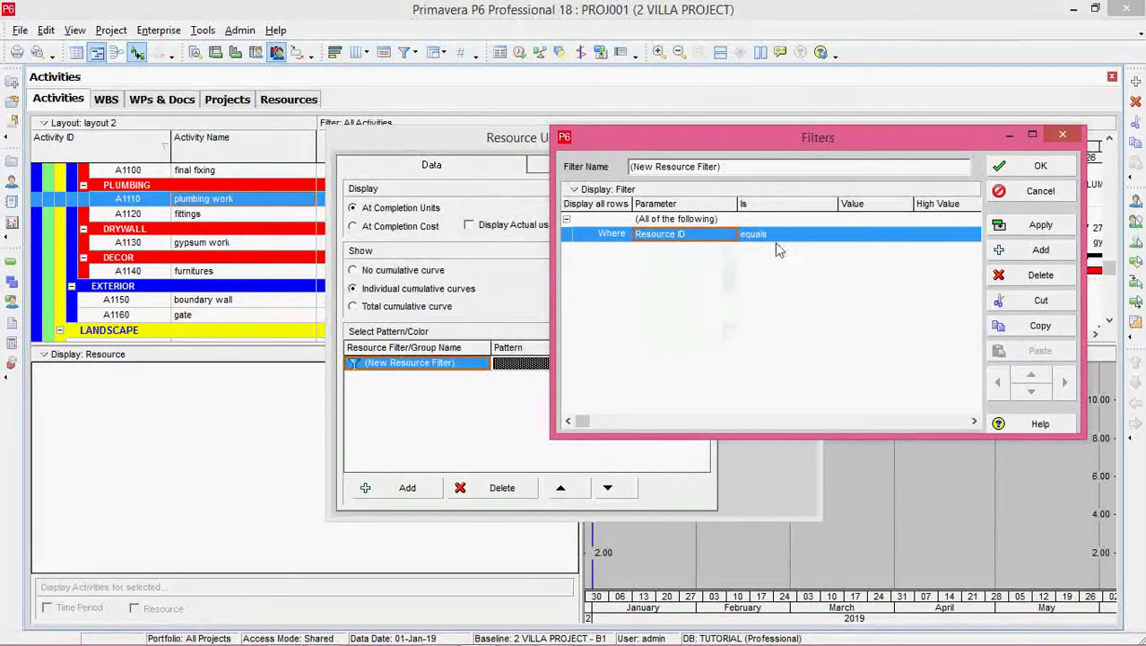
Set the new filter's Resource ID value to HLP and save the filter under the name helper.
left_click(904, 238)
left_click(906, 236)
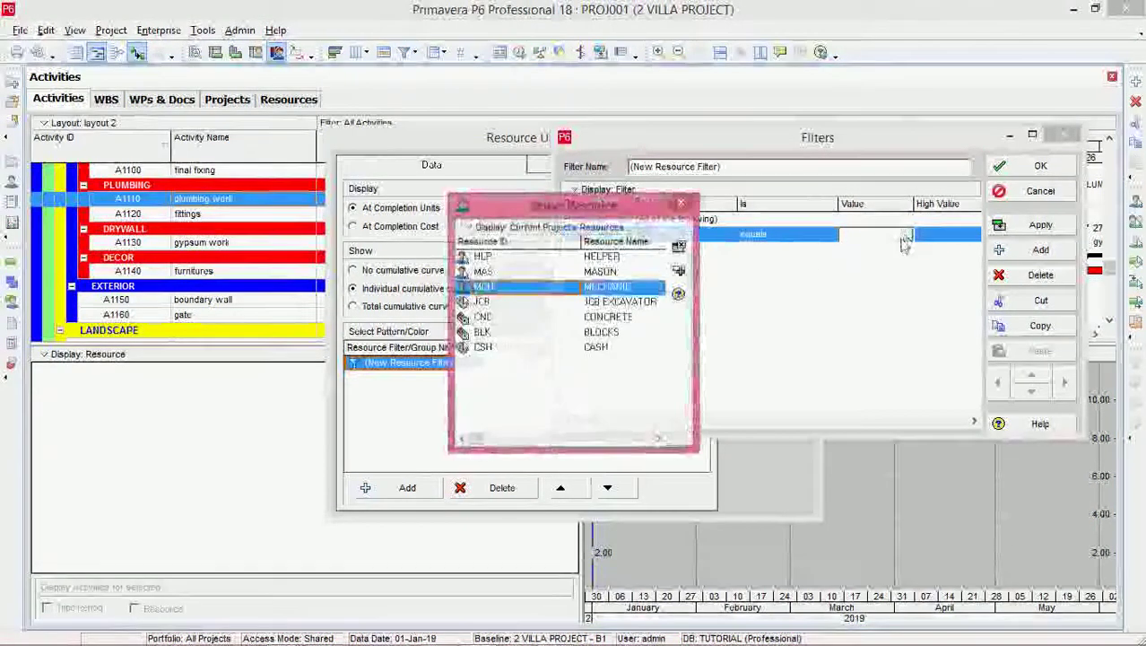
left_click(516, 258)
left_click(516, 274)
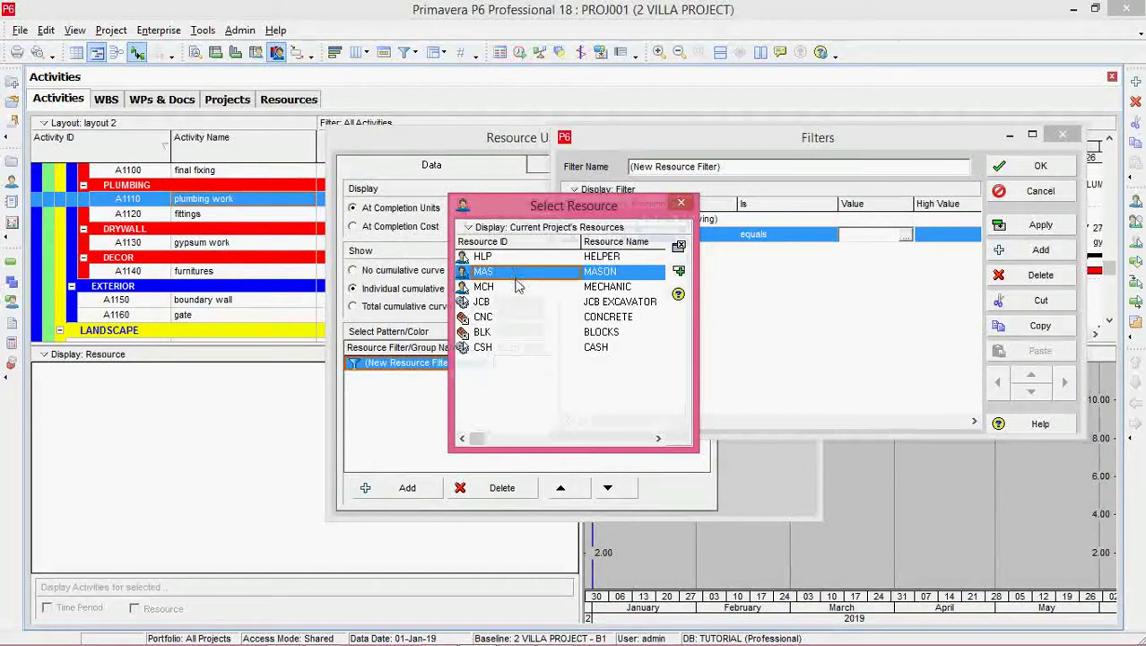
left_click(516, 258)
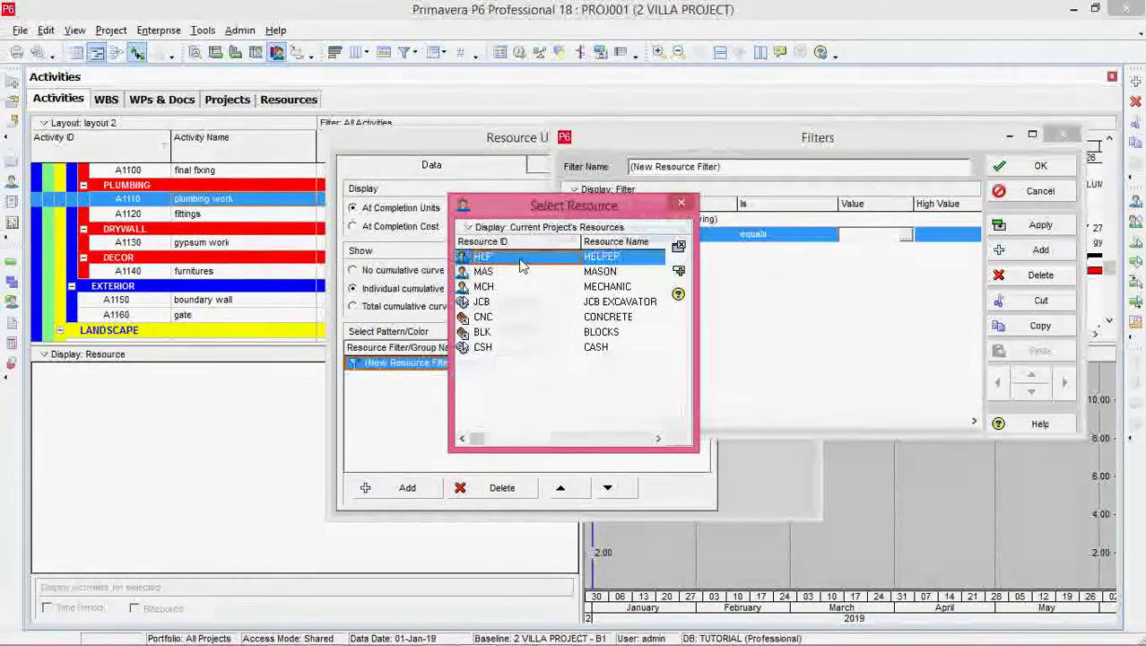
left_click(679, 270)
left_click_drag(728, 165, 613, 168)
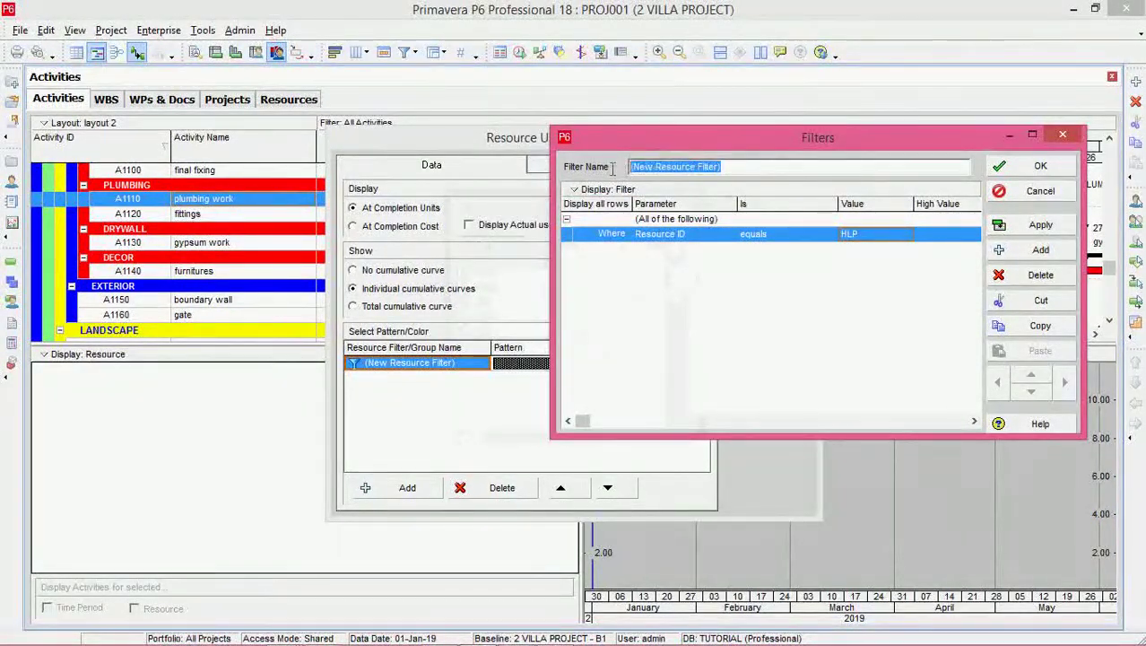
type("helper")
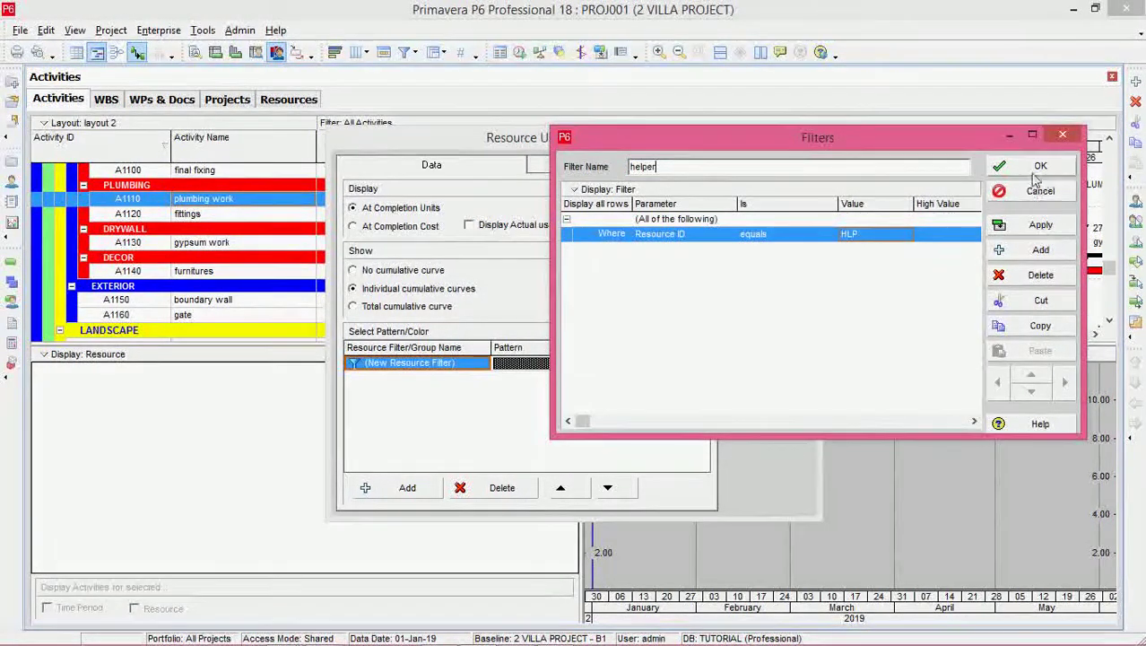
left_click(1039, 167)
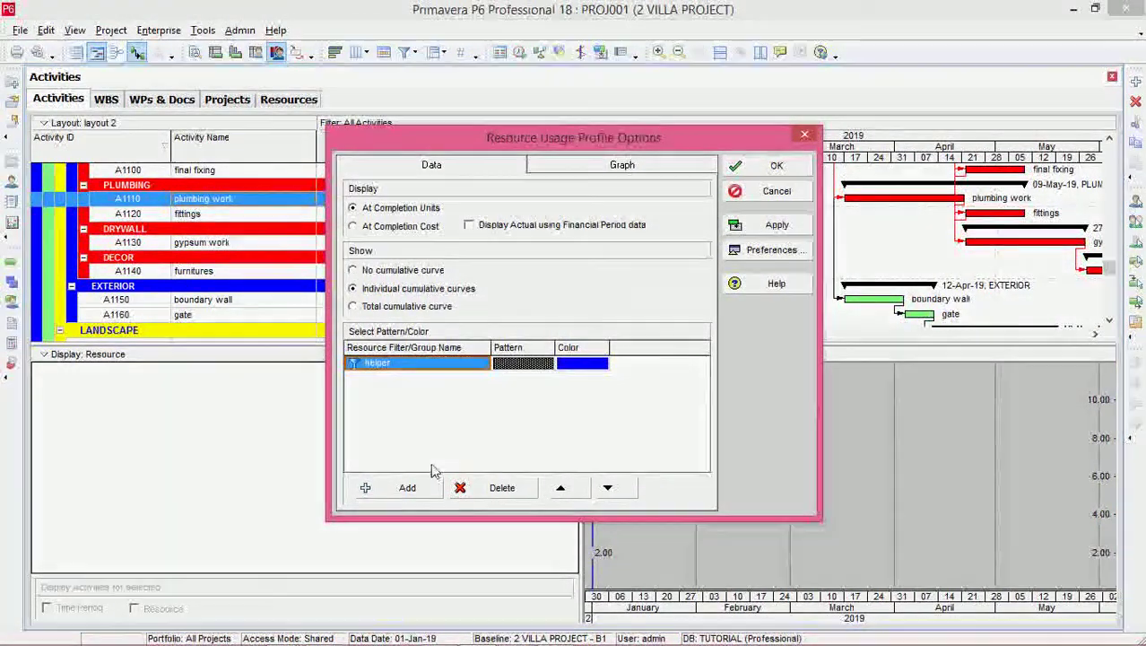
Add a second filter group named mason where Resource ID equals MAS.
left_click(406, 490)
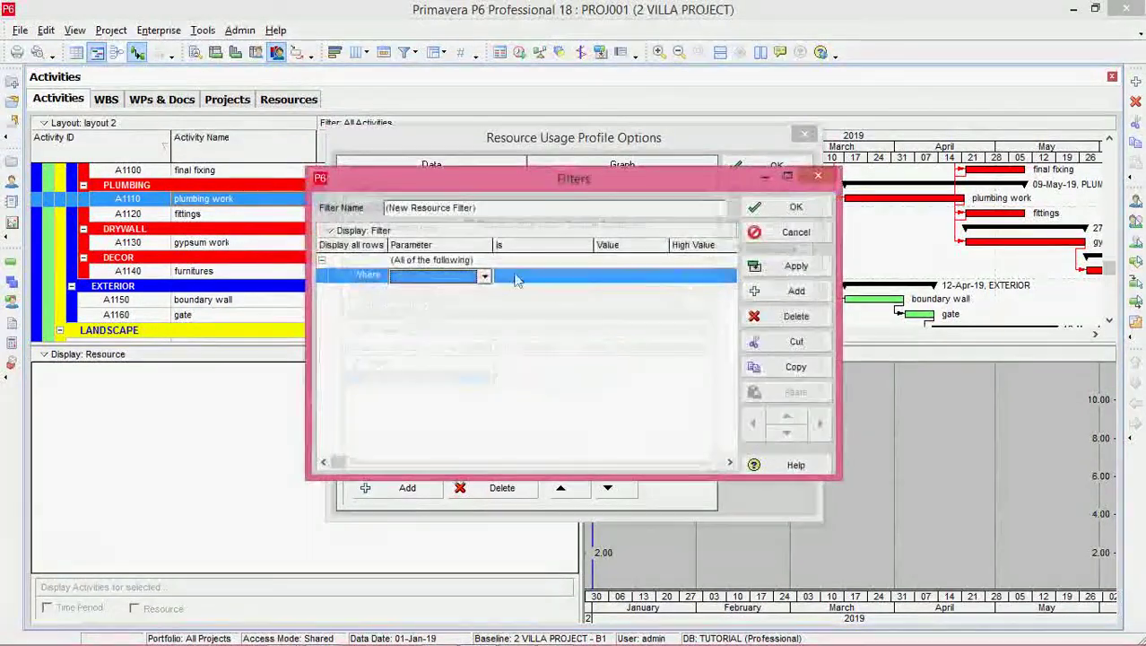
left_click(484, 277)
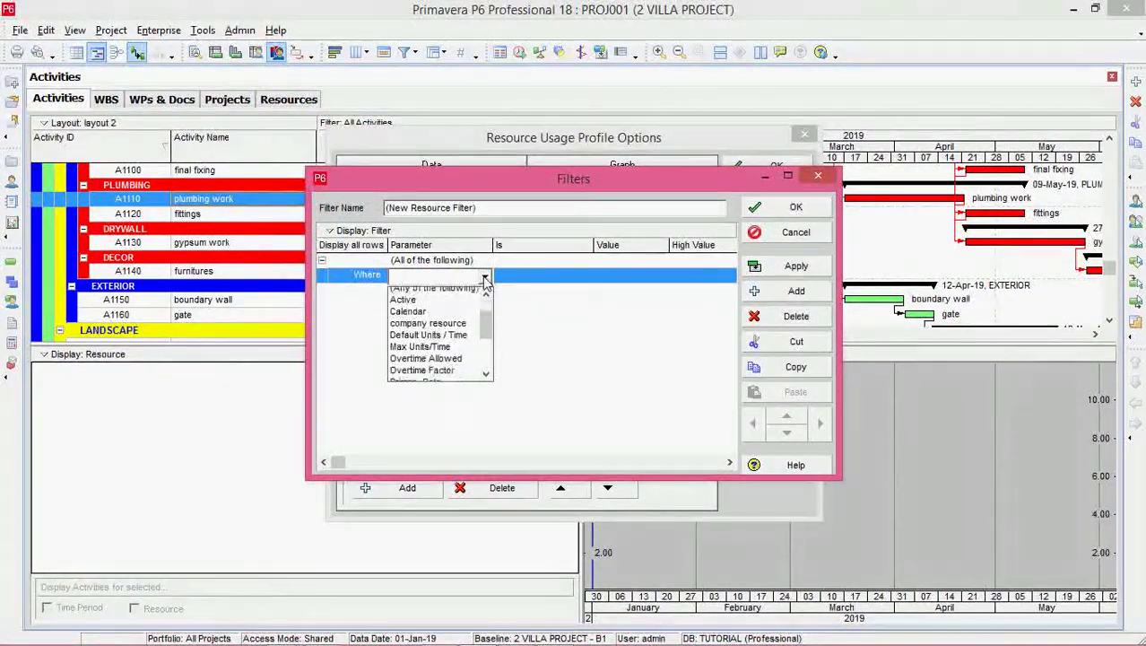
key("r")
left_click(440, 304)
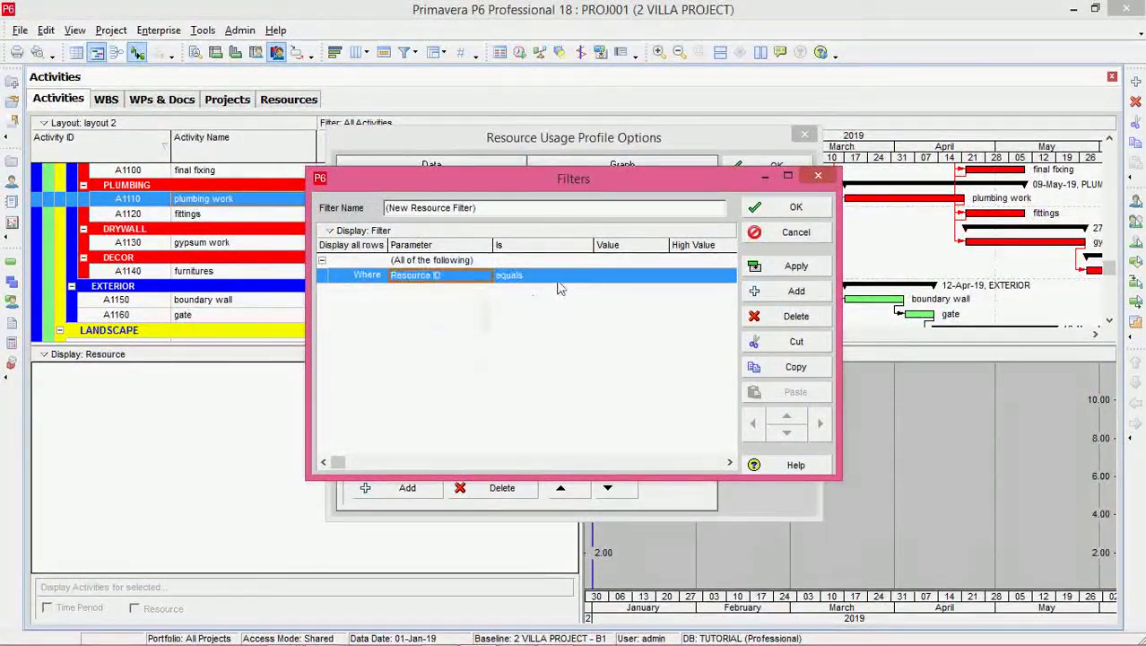
left_click(637, 275)
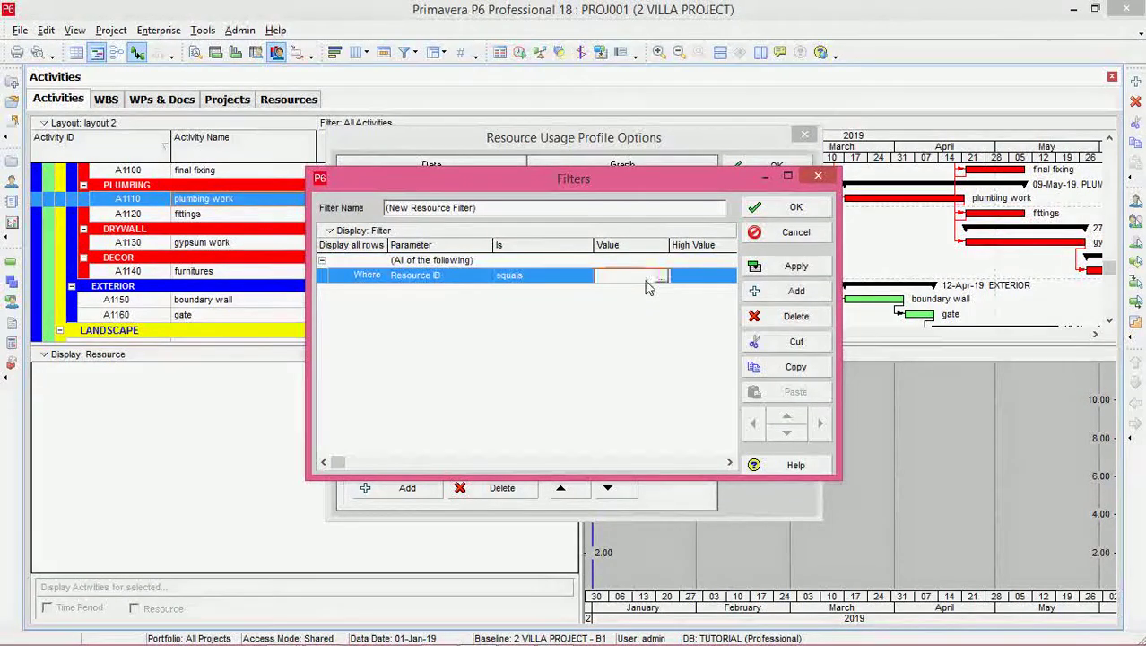
left_click(660, 276)
left_click(502, 264)
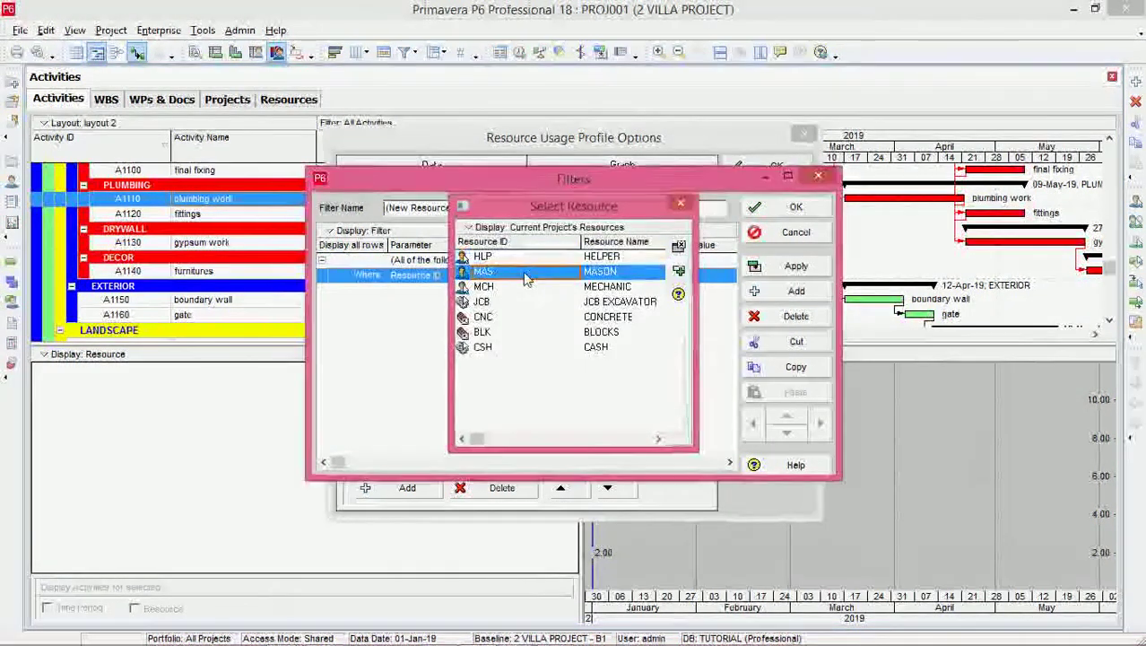
left_click(676, 249)
left_click(431, 207)
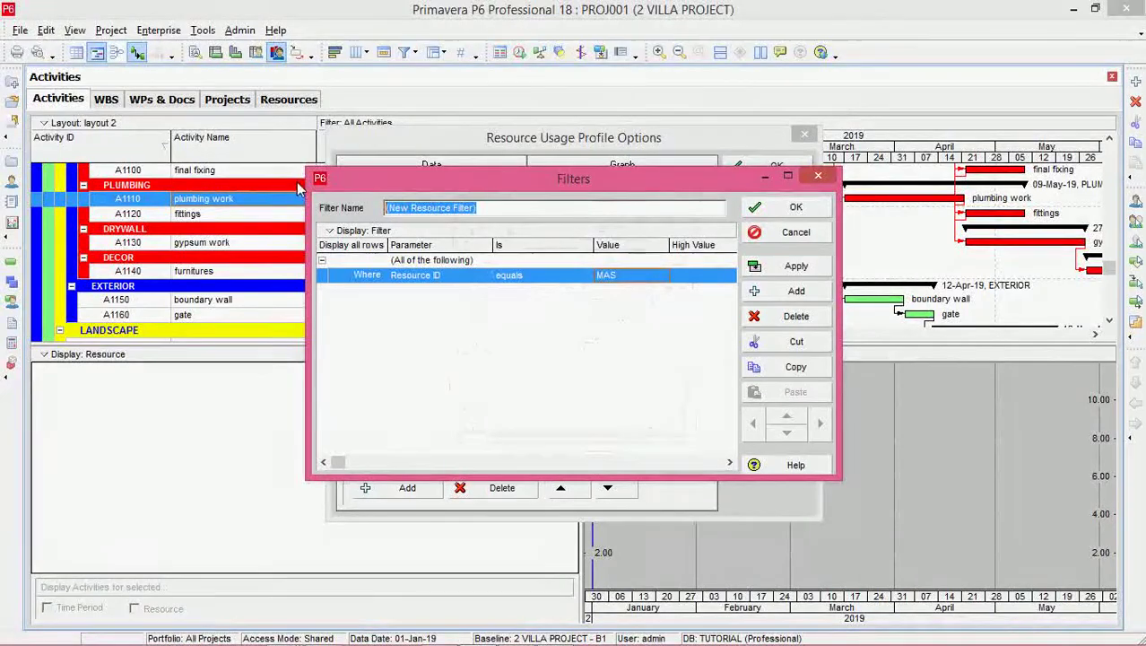
type("mason")
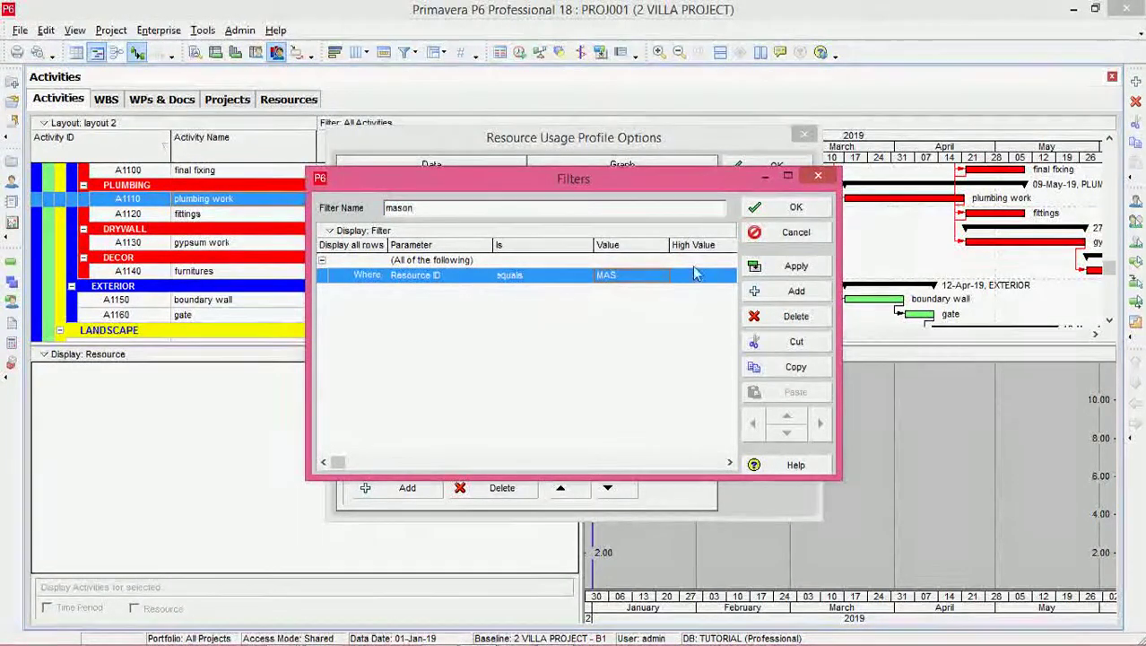
left_click(795, 207)
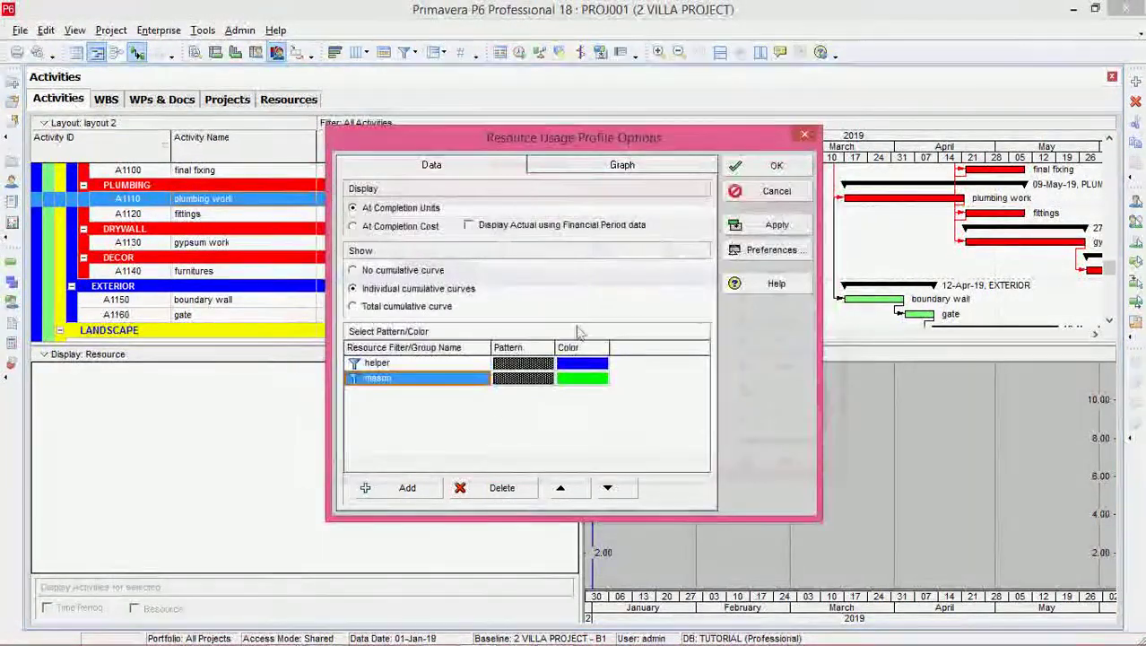
Add a third filter group named mechanic where Resource ID equals MCH.
left_click(403, 498)
left_click(475, 276)
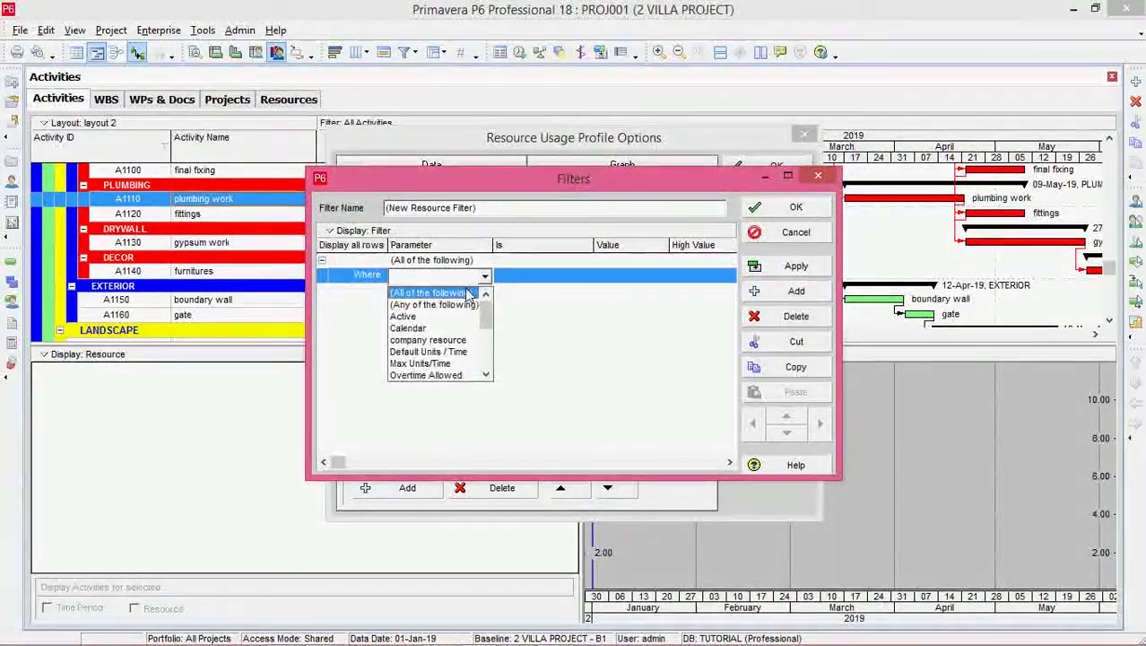
scroll(470, 296, "down", 5)
left_click(477, 304)
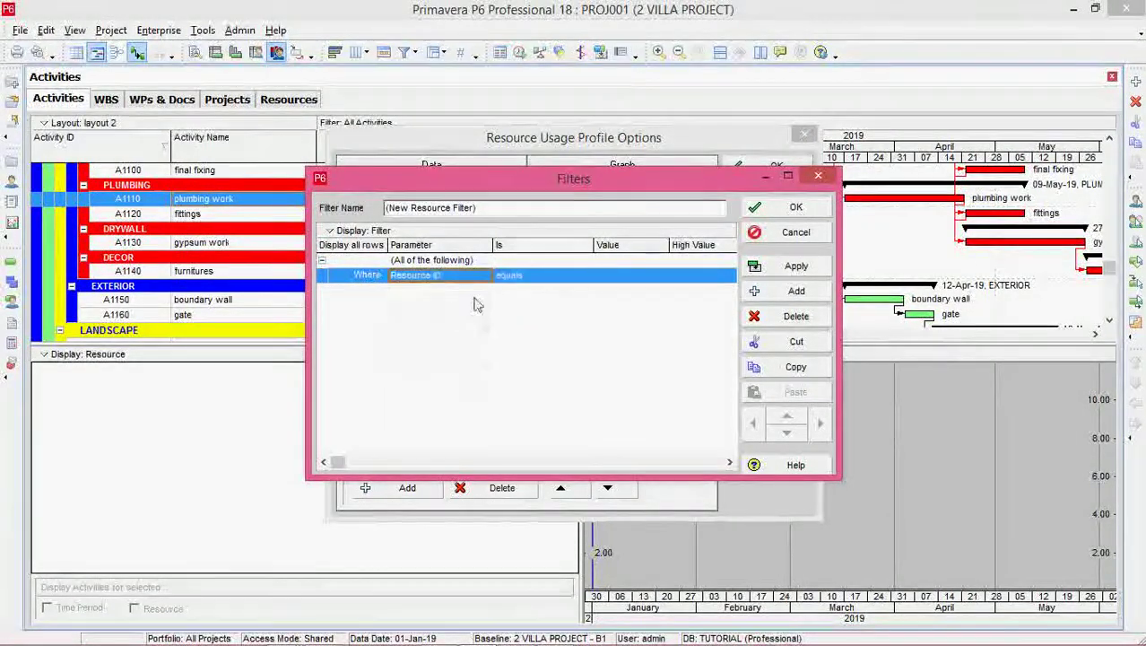
left_click(616, 279)
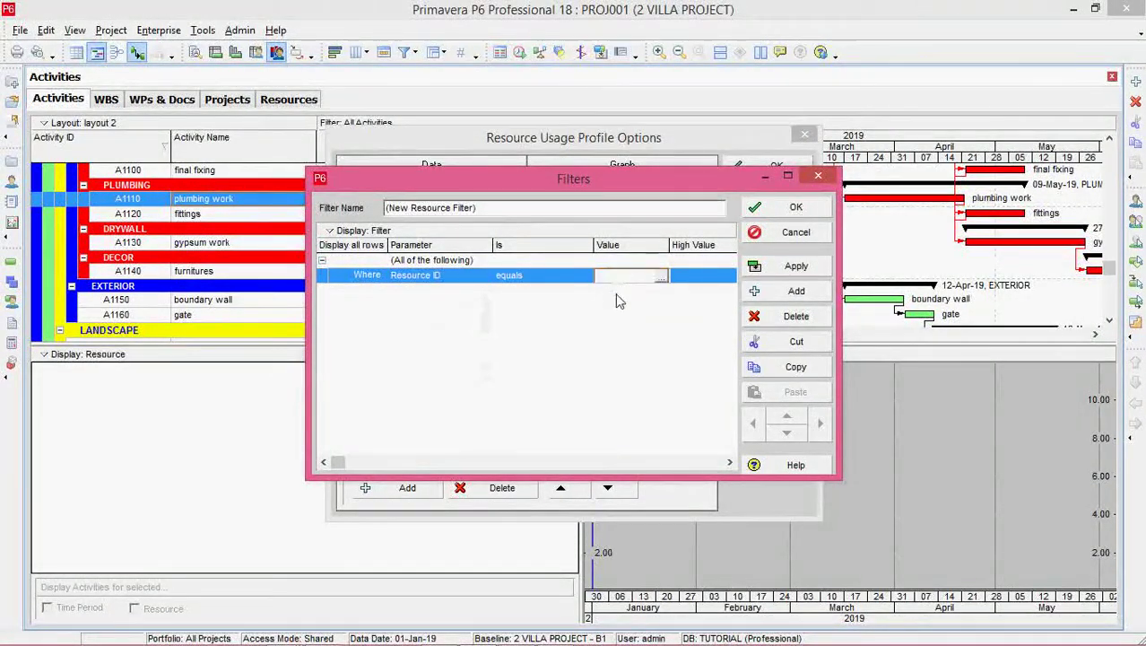
left_click(662, 279)
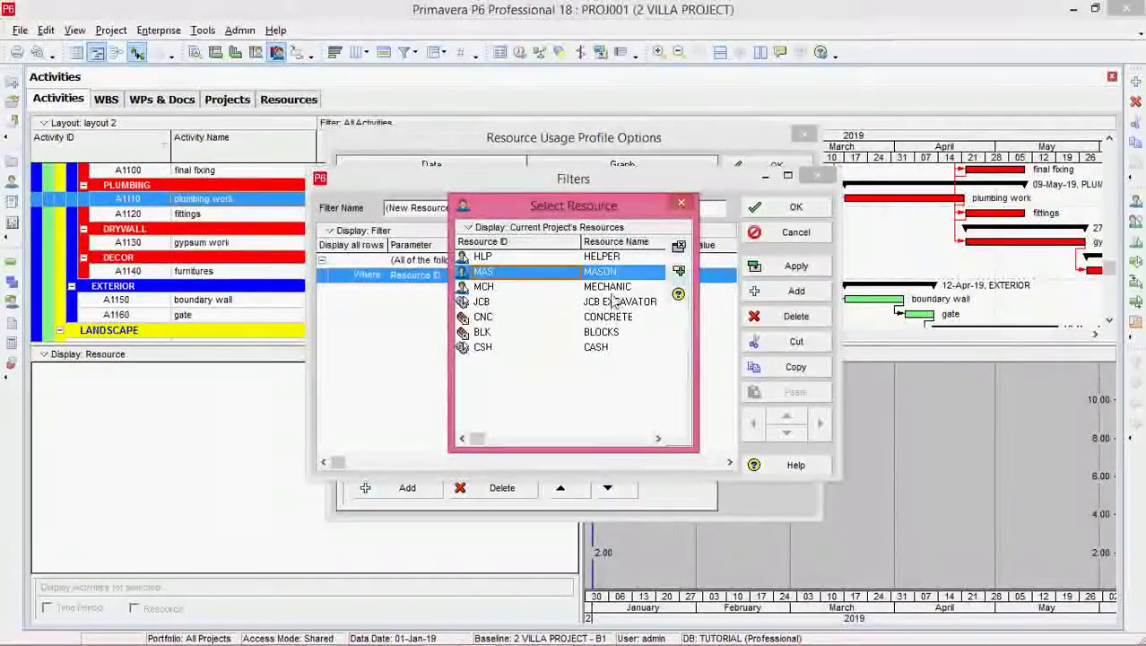
left_click(613, 288)
double_click(613, 289)
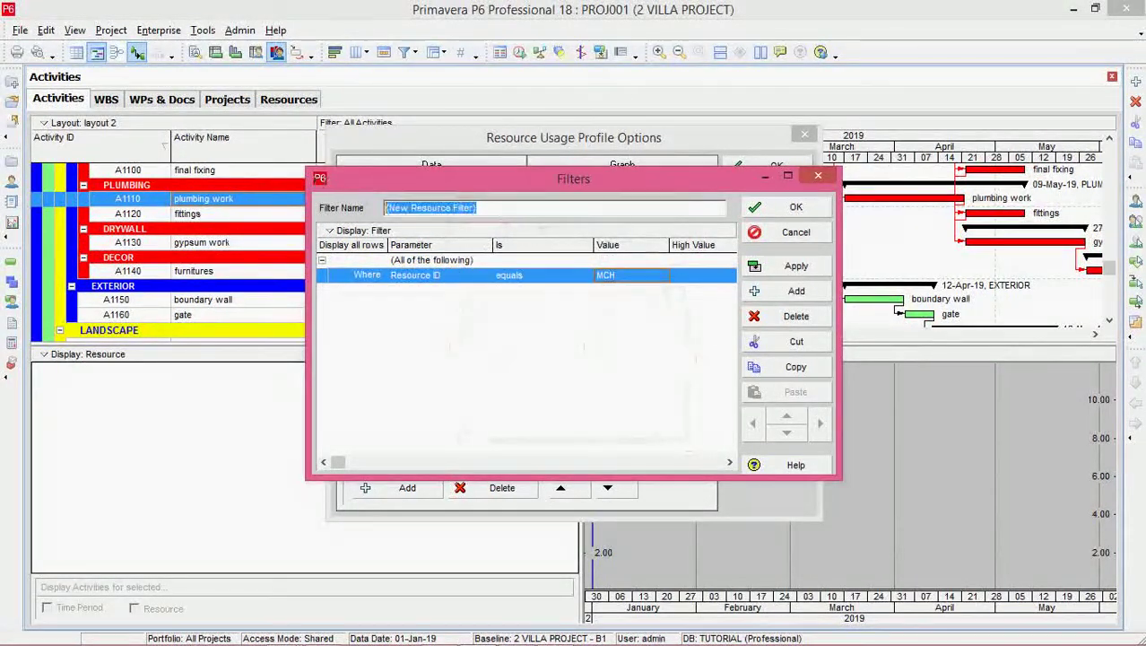
type("mechanic")
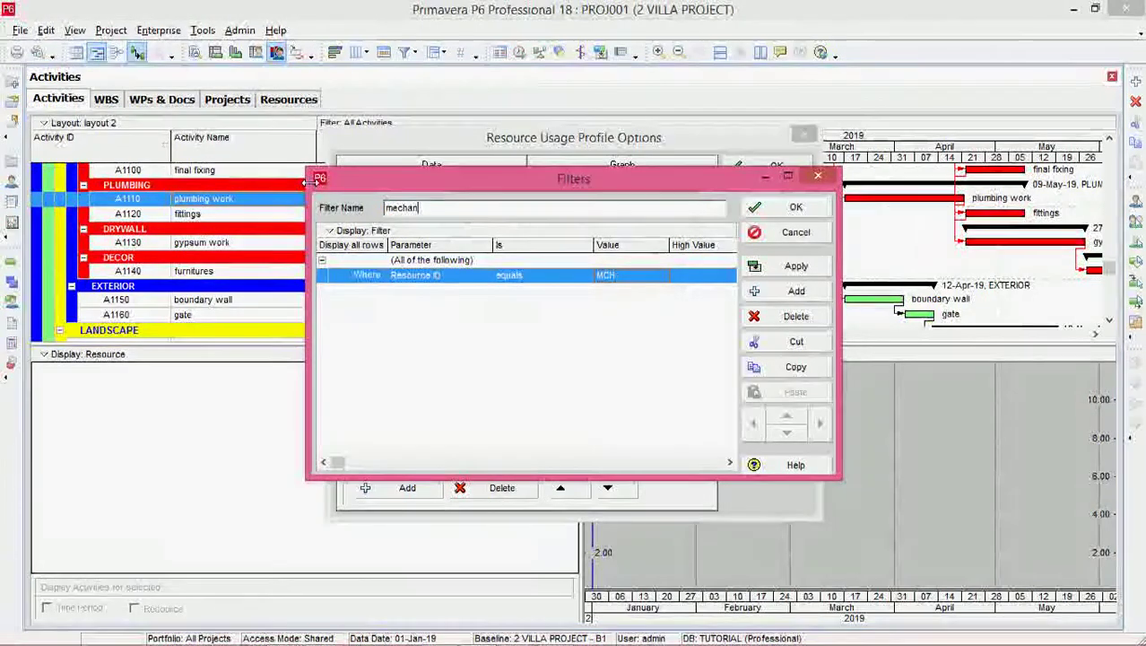
left_click(797, 208)
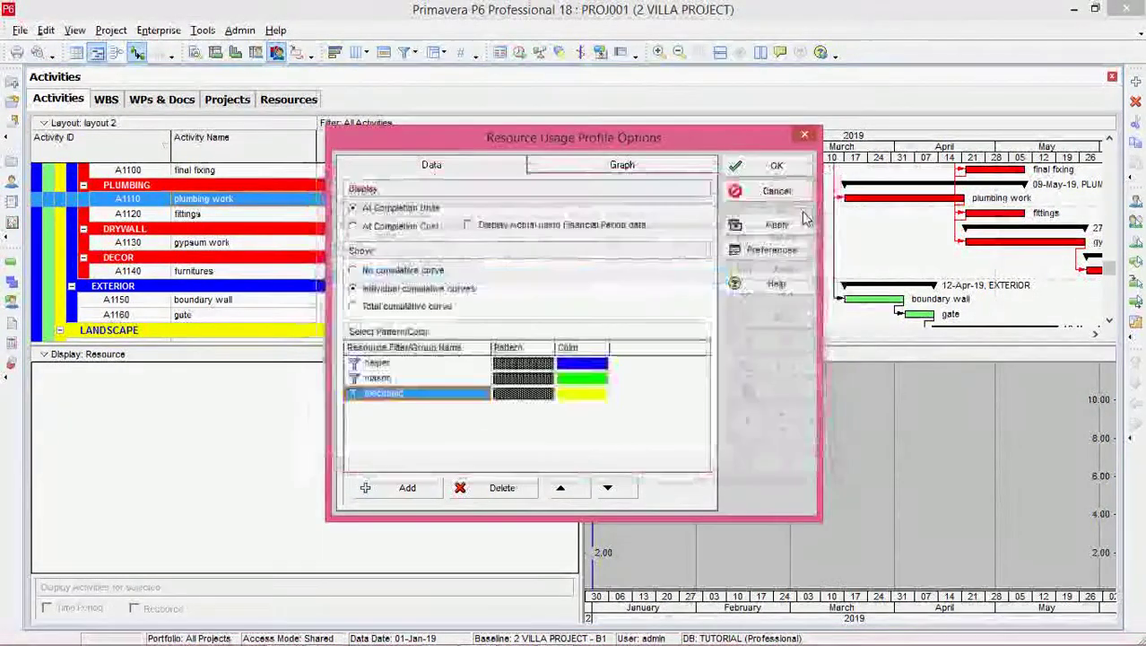
Set the pattern of the helper, mason and mechanic filter groups to solid fill.
left_click(523, 363)
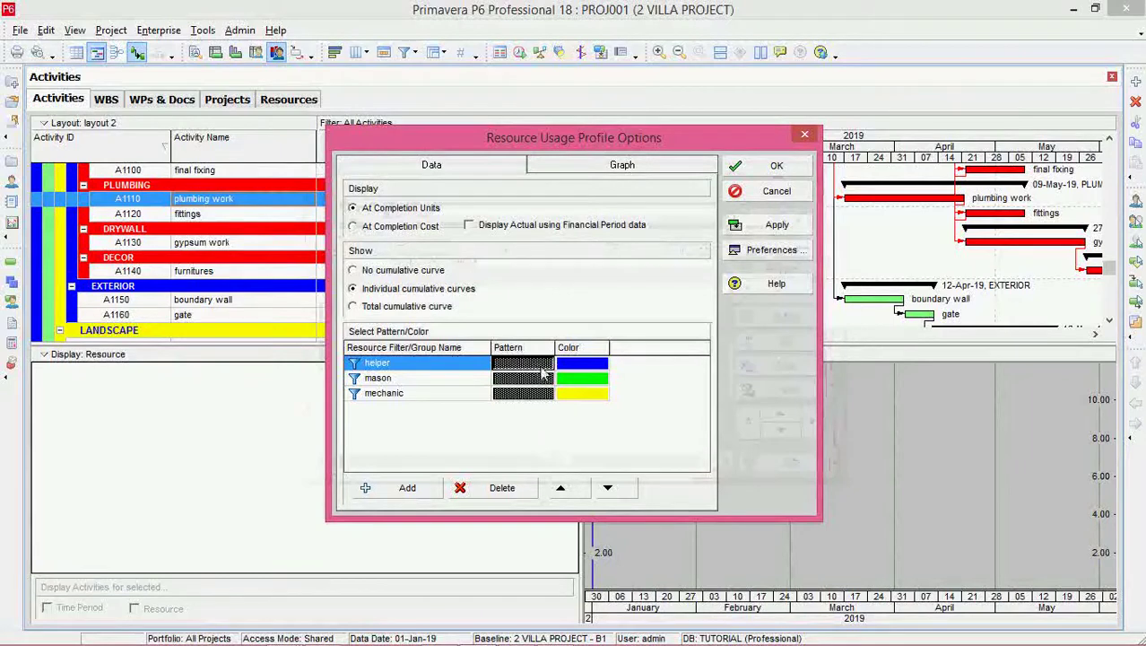
left_click(546, 364)
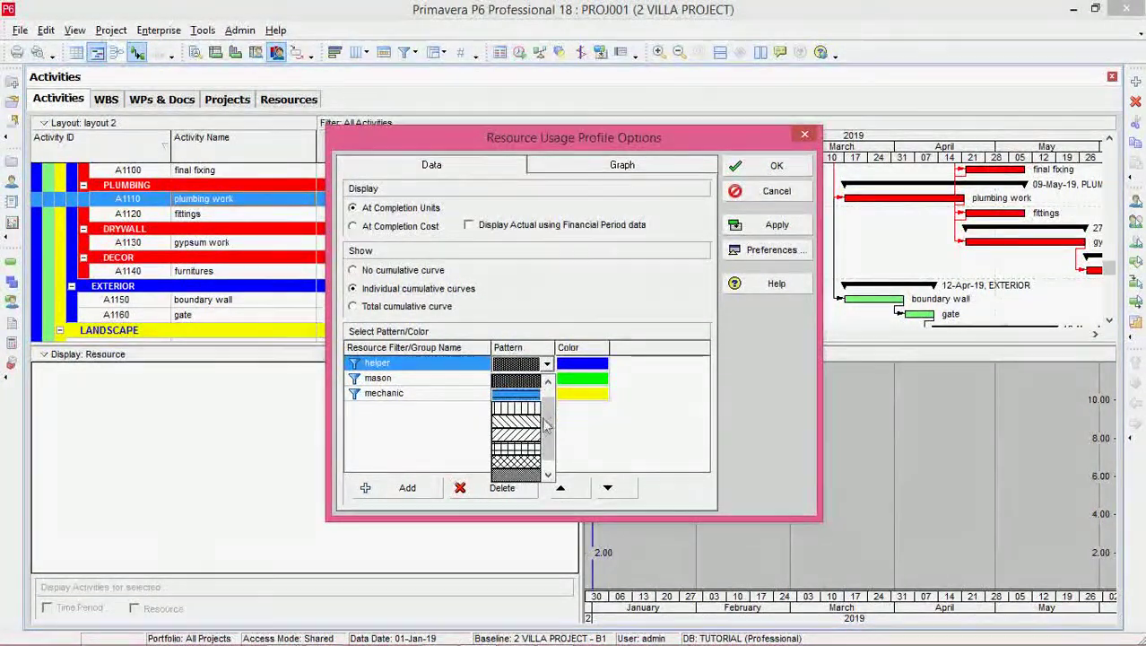
scroll(546, 438, "up", 1)
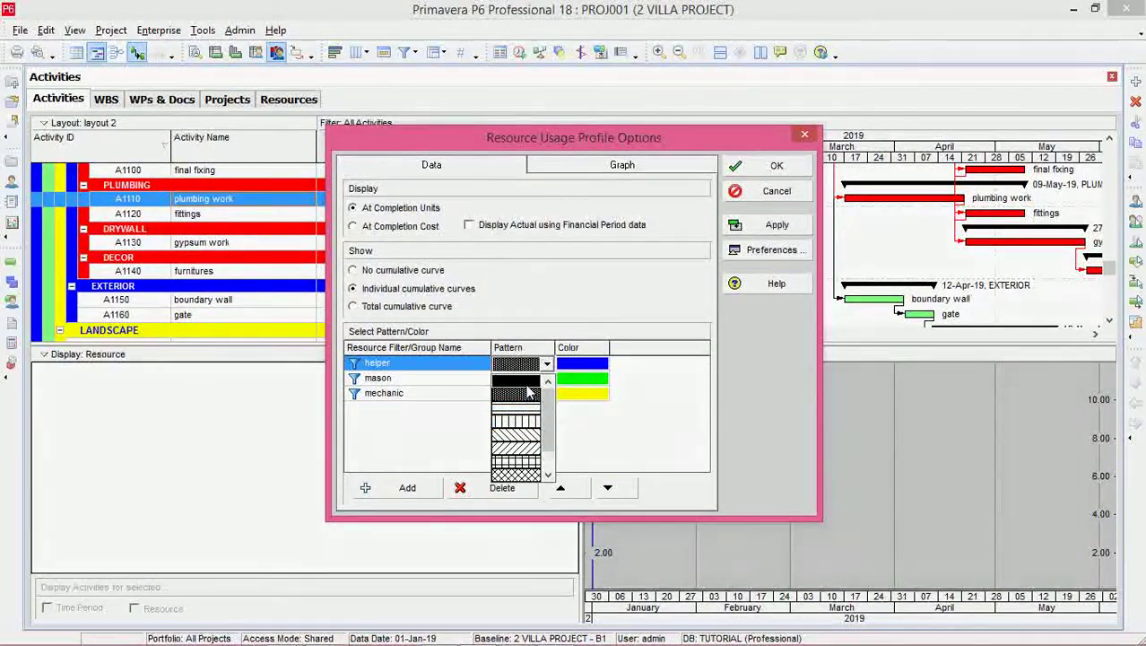
left_click(524, 381)
left_click(516, 378)
left_click(547, 377)
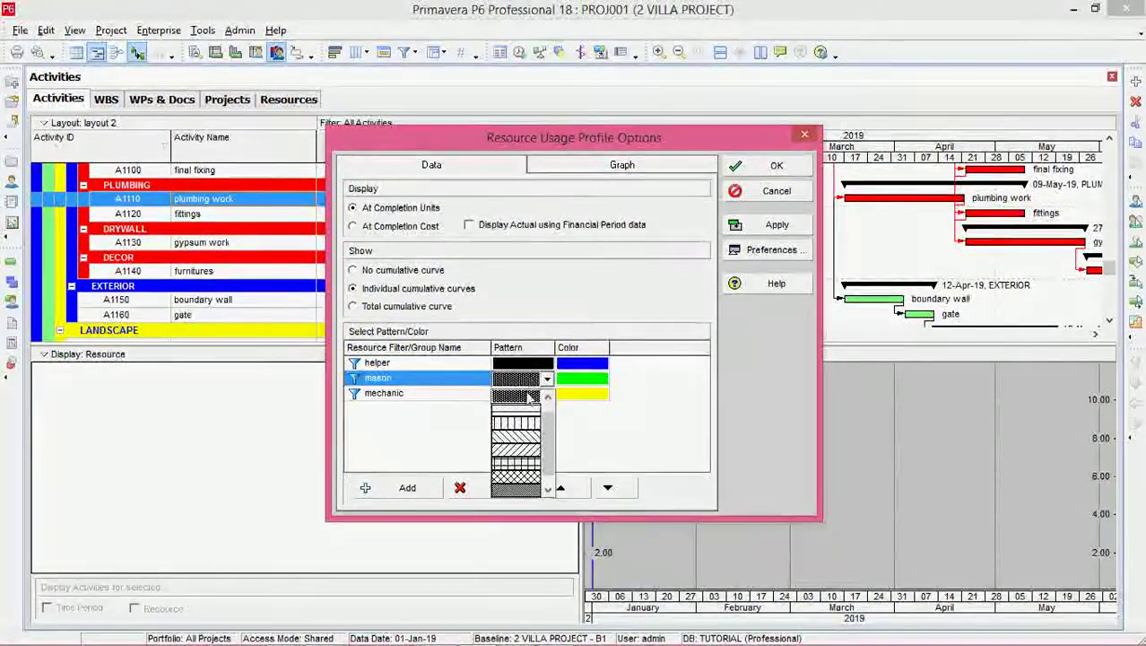
left_click(516, 395)
left_click(516, 393)
left_click(547, 392)
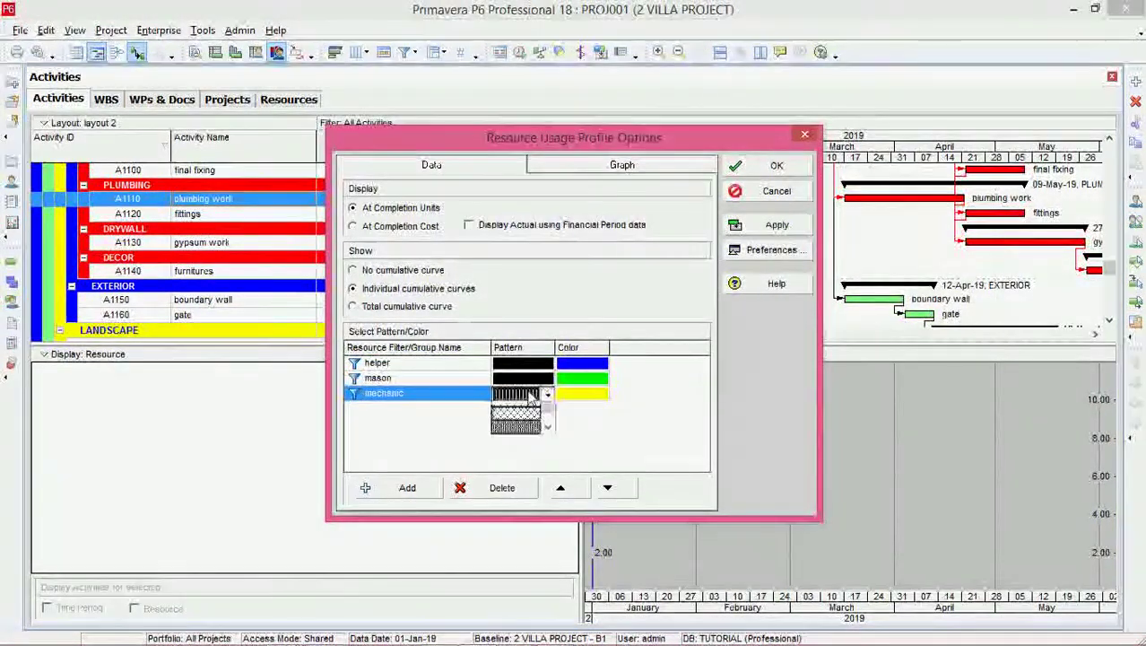
scroll(529, 421, "up", 1)
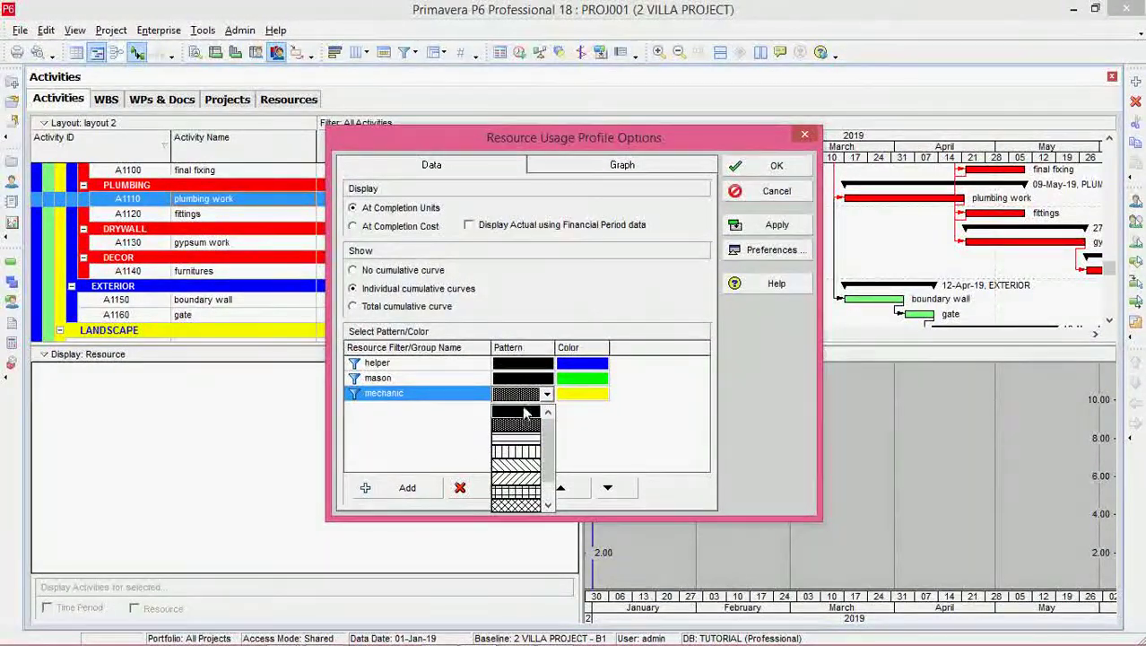
left_click(518, 412)
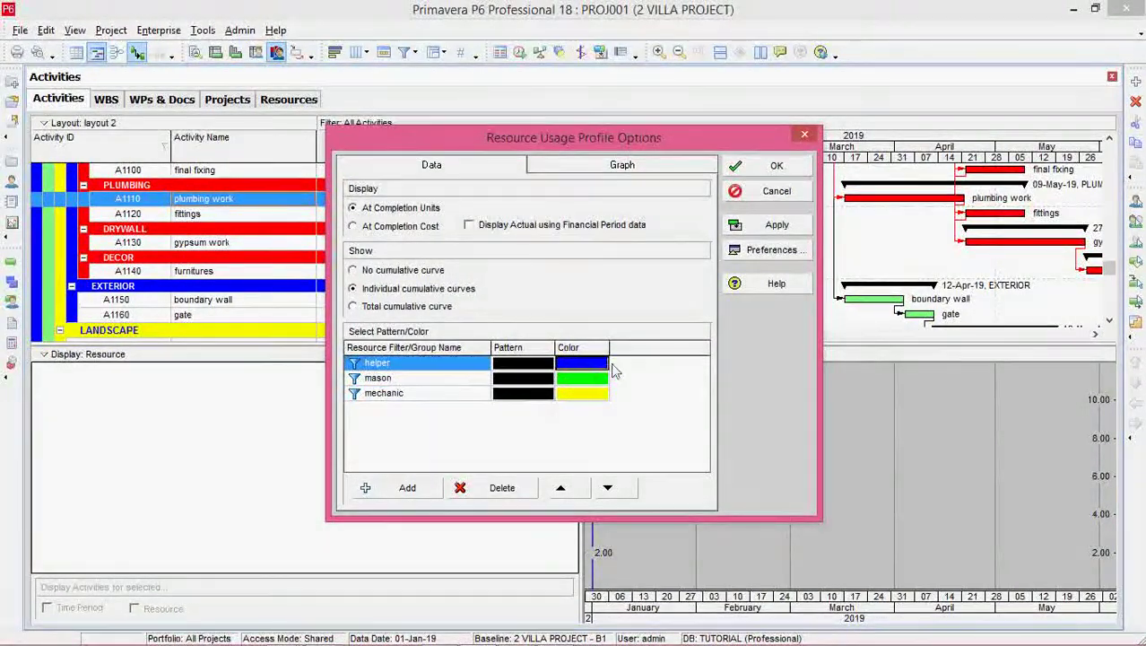
Colour the helper group red, the mason group blue and the mechanic group green, and apply the profile options.
left_click(602, 368)
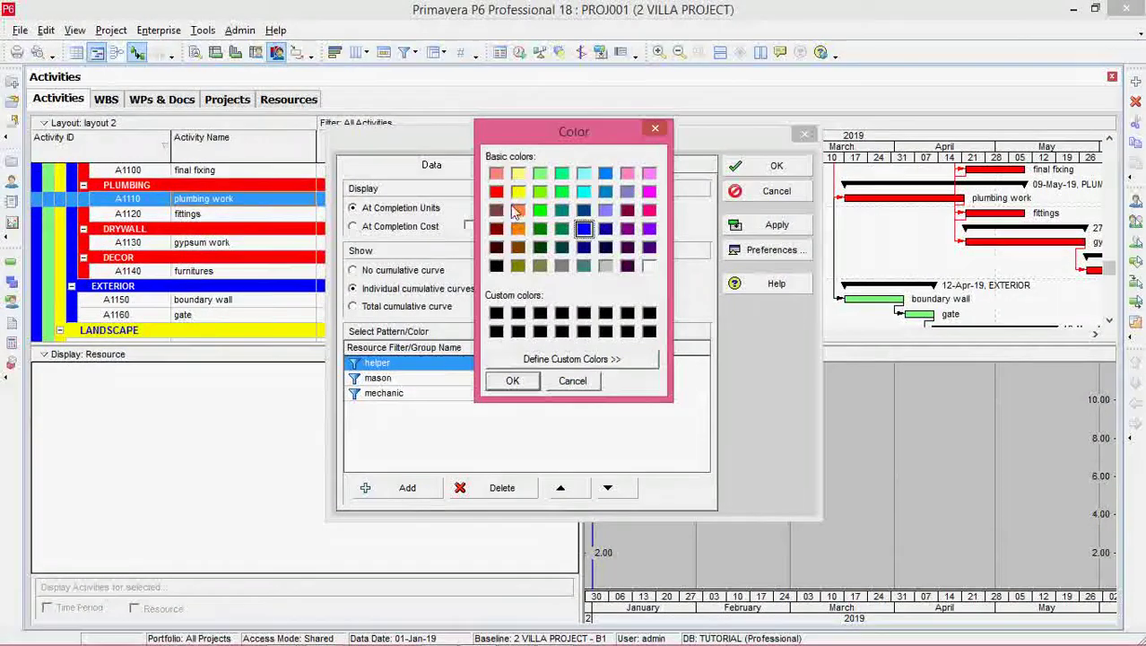
left_click(512, 380)
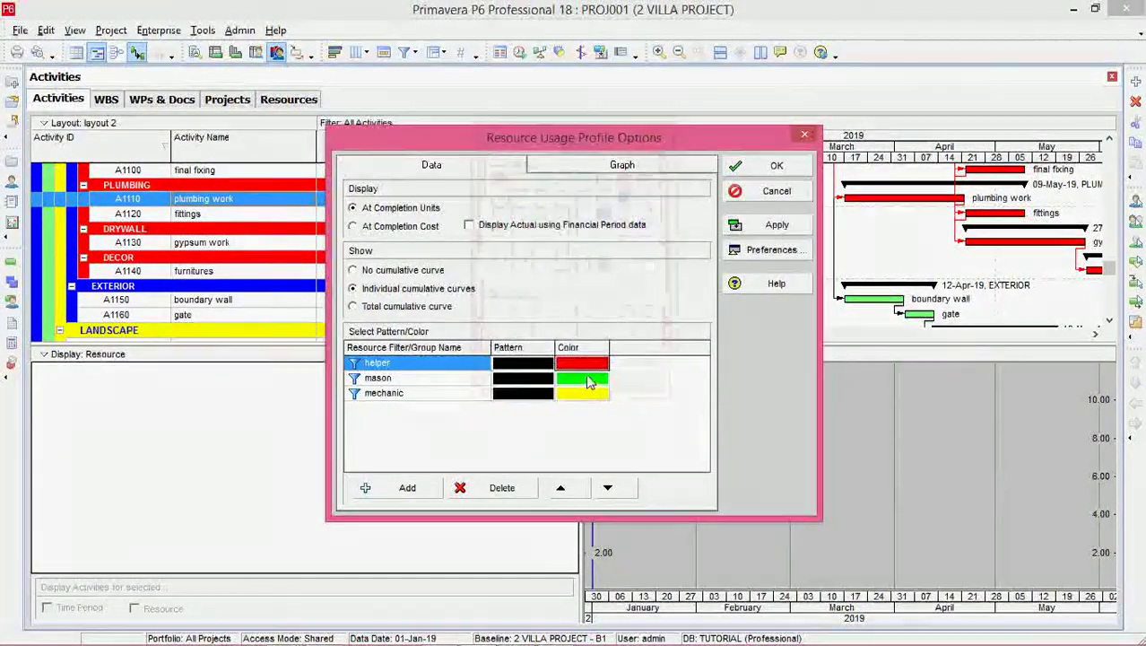
left_click(589, 380)
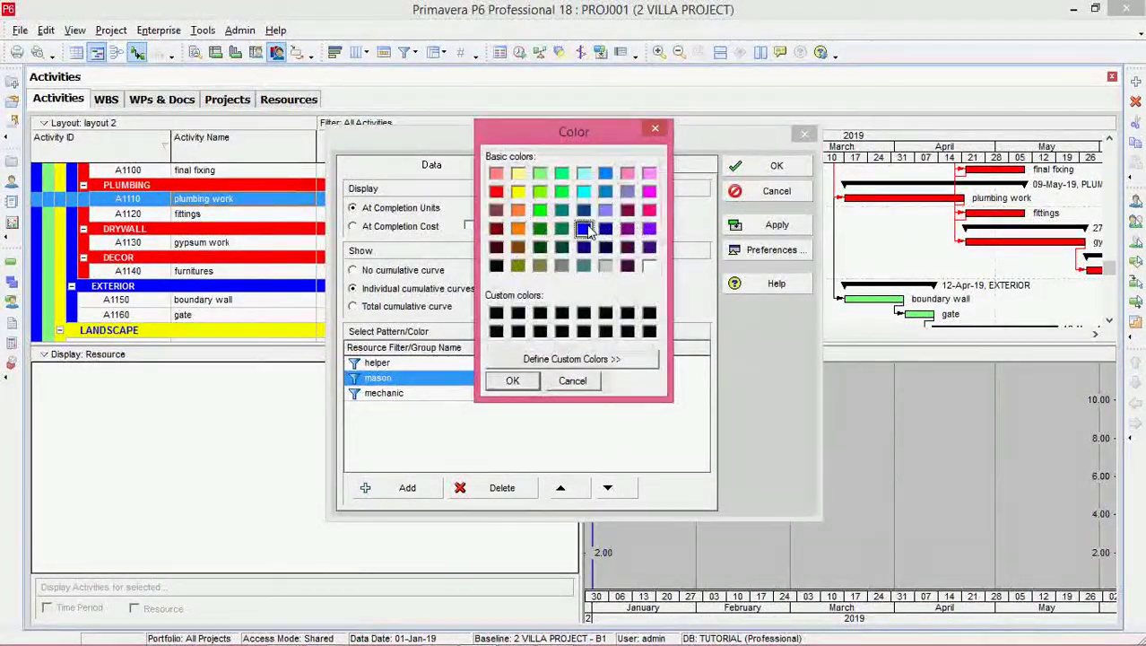
left_click(512, 380)
left_click(600, 393)
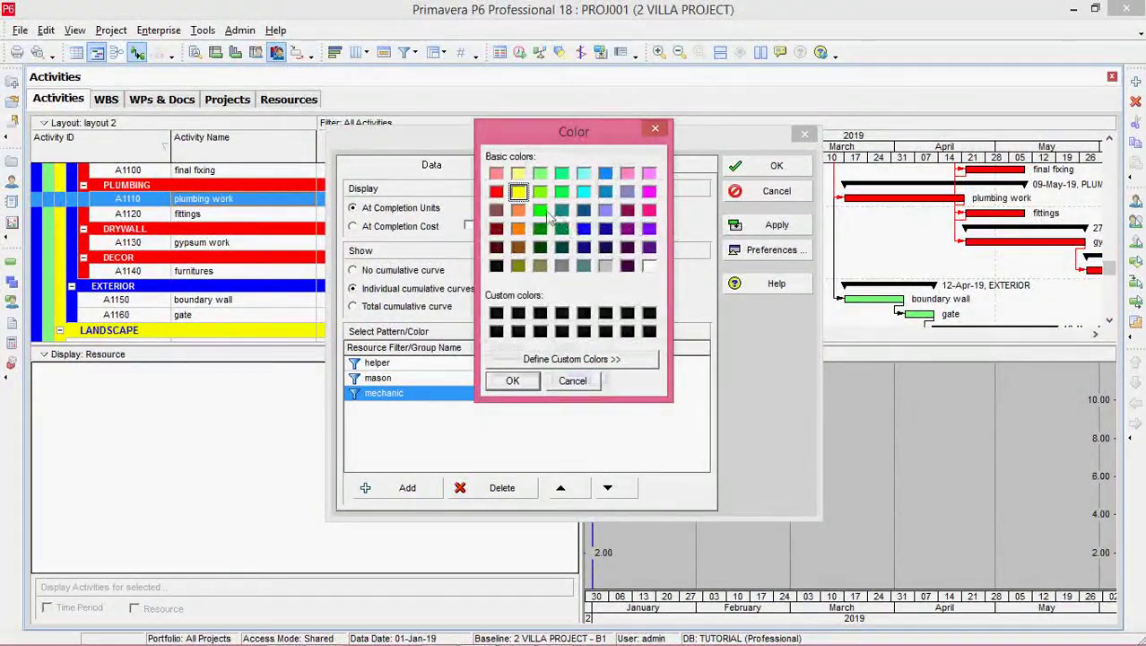
left_click(540, 211)
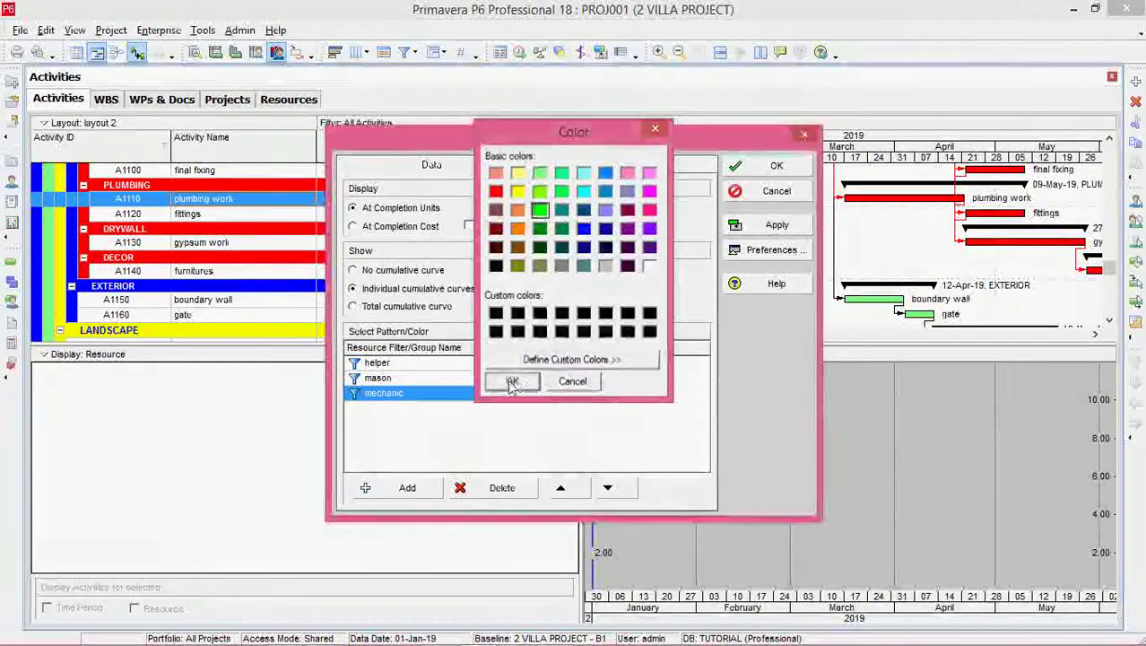
left_click(512, 380)
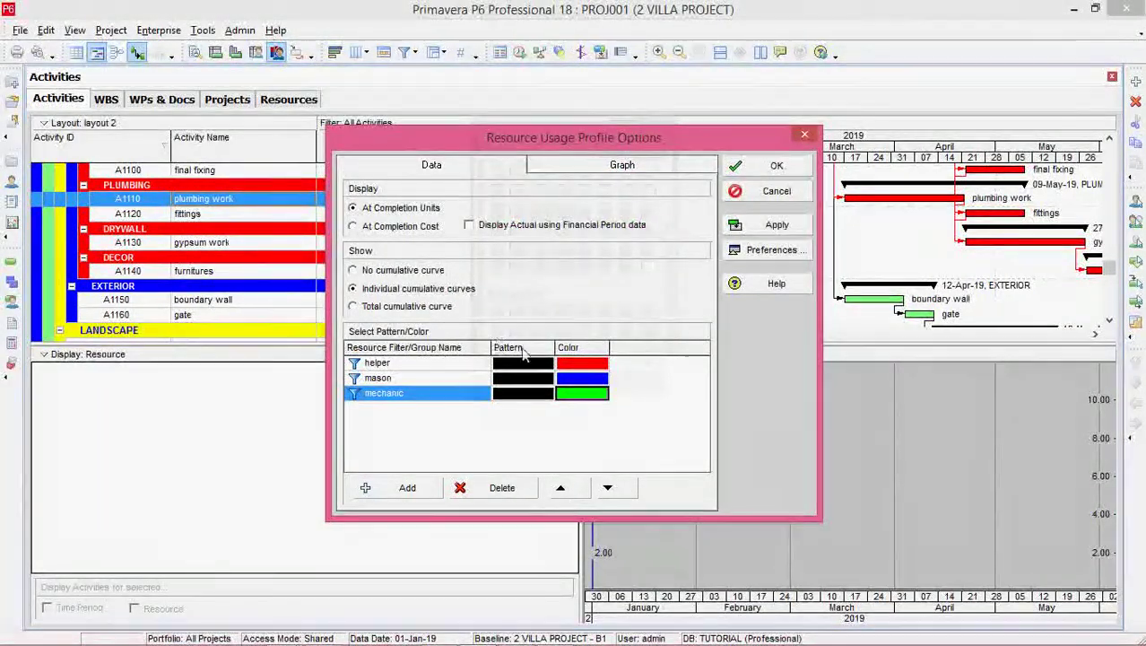
left_click(758, 232)
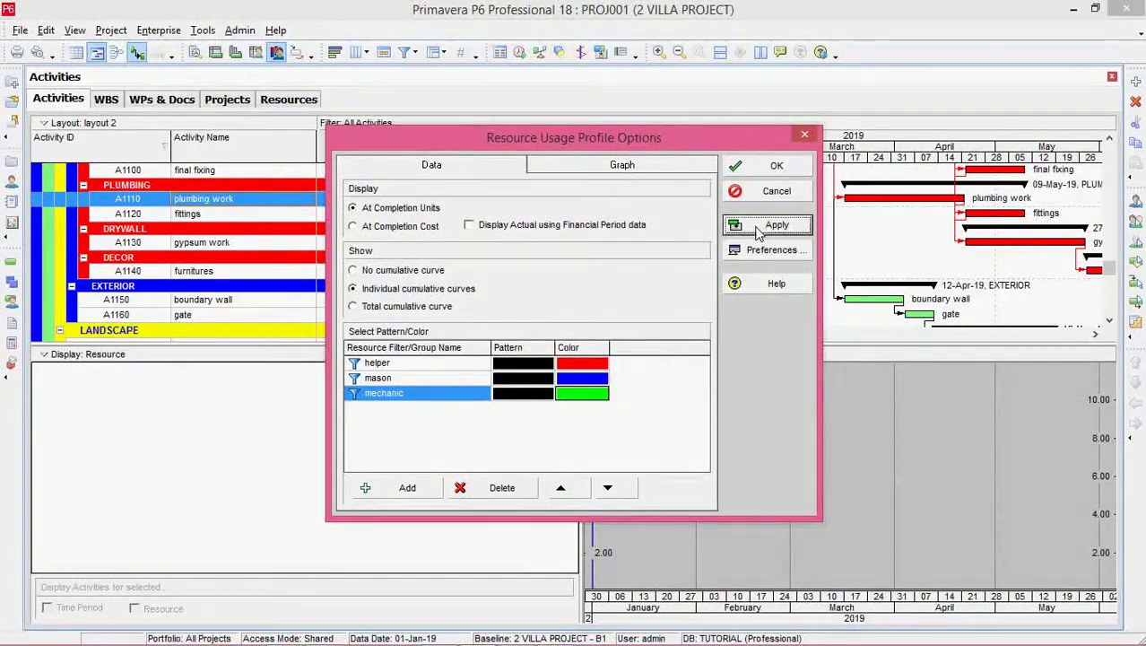
left_click(777, 165)
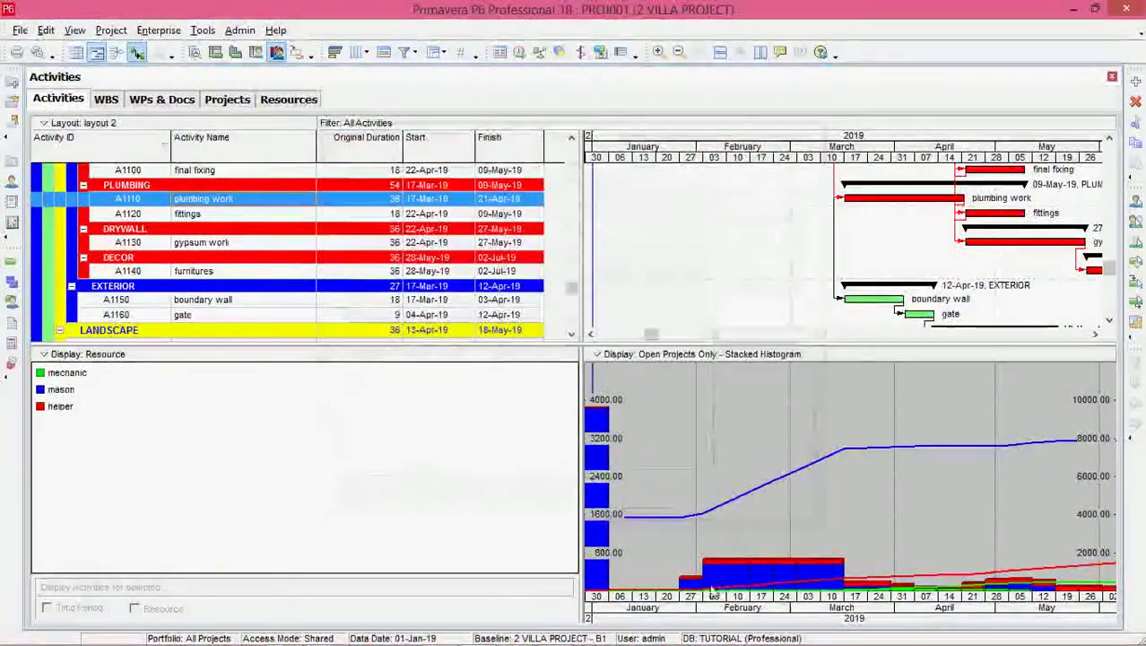
Set the resource usage profile options to show no cumulative curve and apply the change.
right_click(756, 373)
left_click(803, 448)
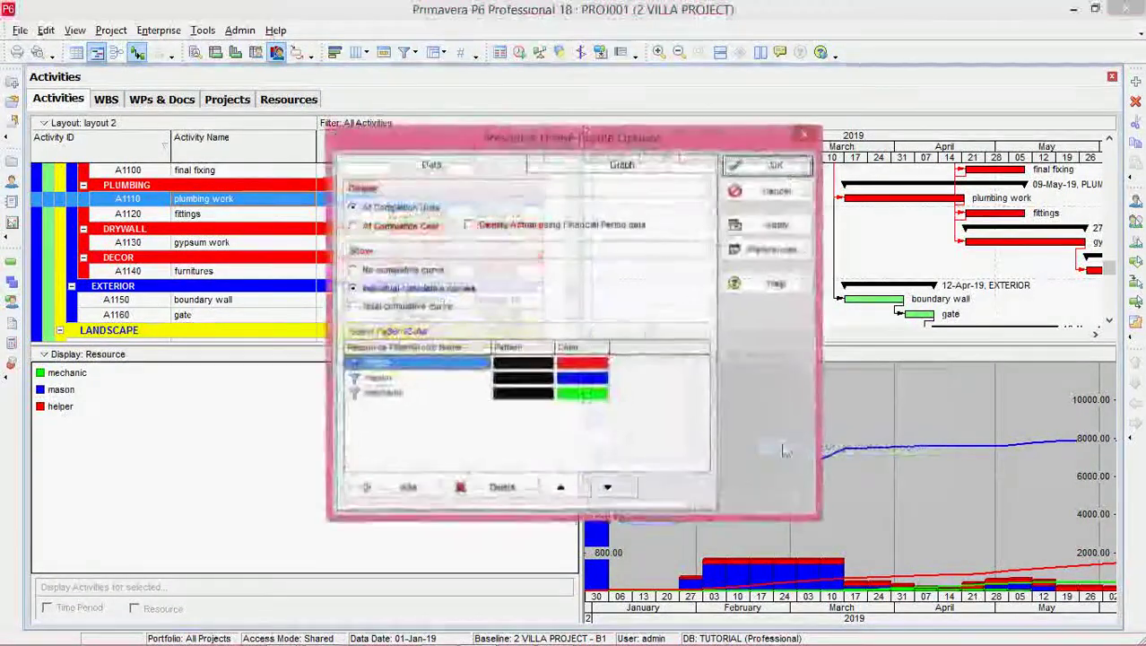
left_click(370, 275)
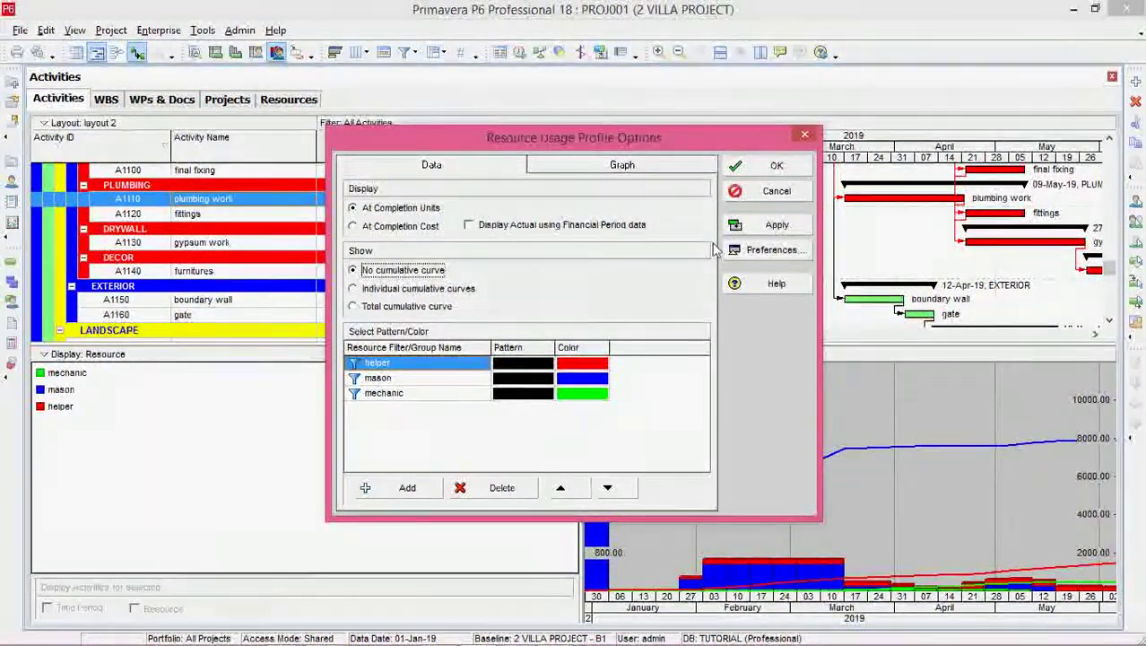
left_click(753, 228)
left_click(753, 191)
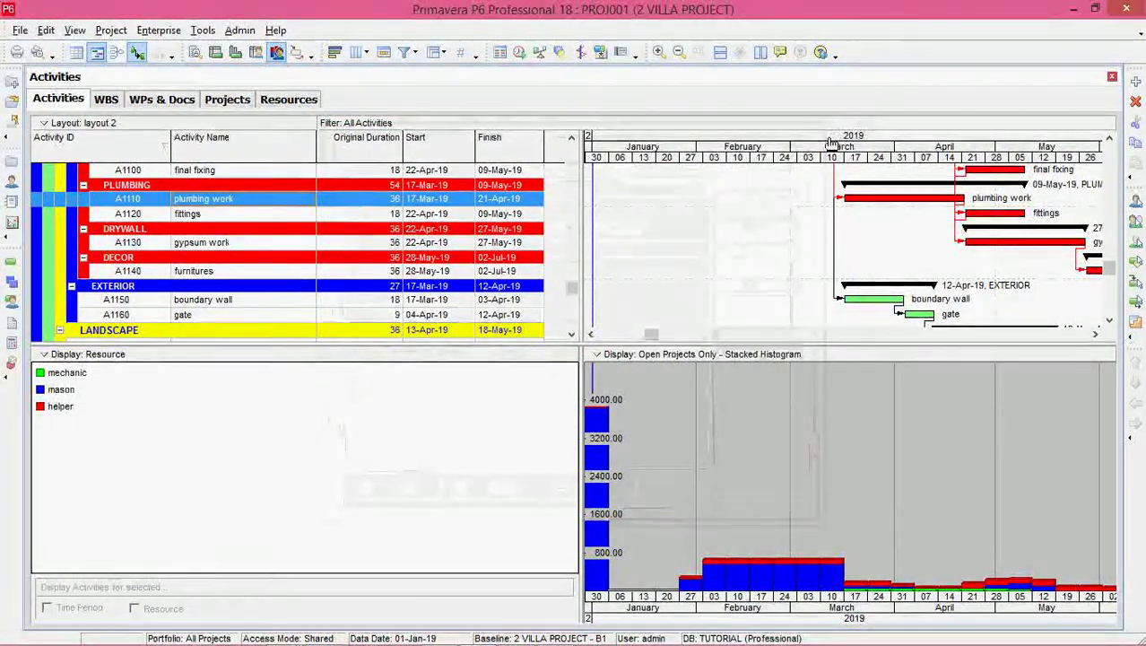
Open the print preview of the stacked histogram and apply the page setup with only the profile printed, from PS-1W to PF+1W.
left_click_drag(591, 619, 702, 625)
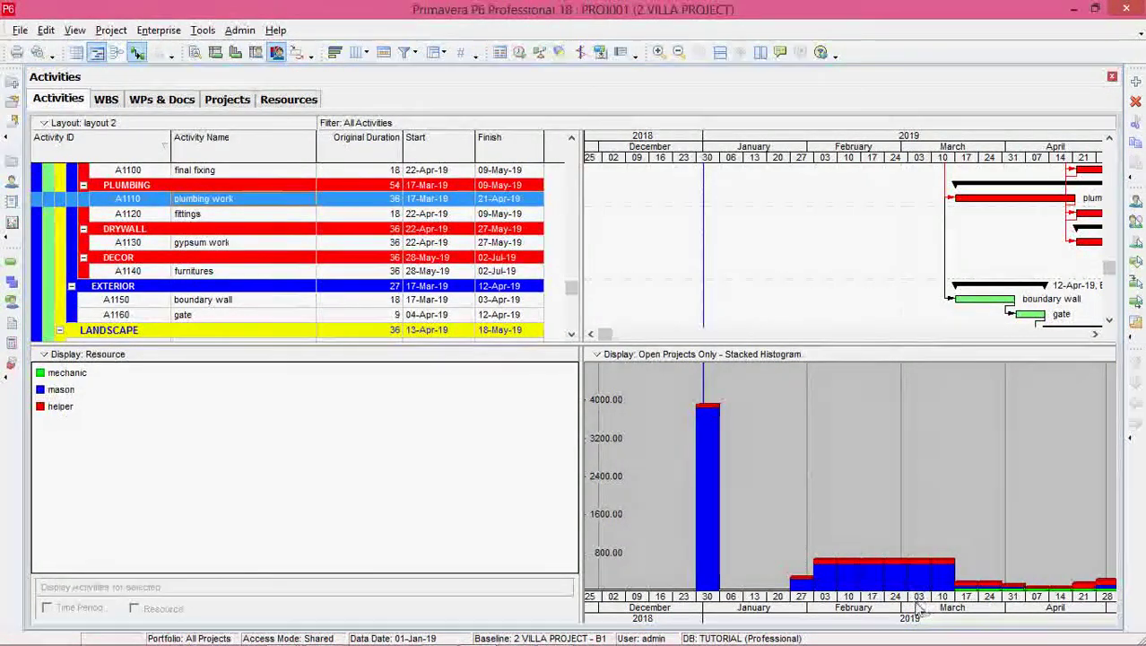
left_click_drag(928, 180, 727, 314)
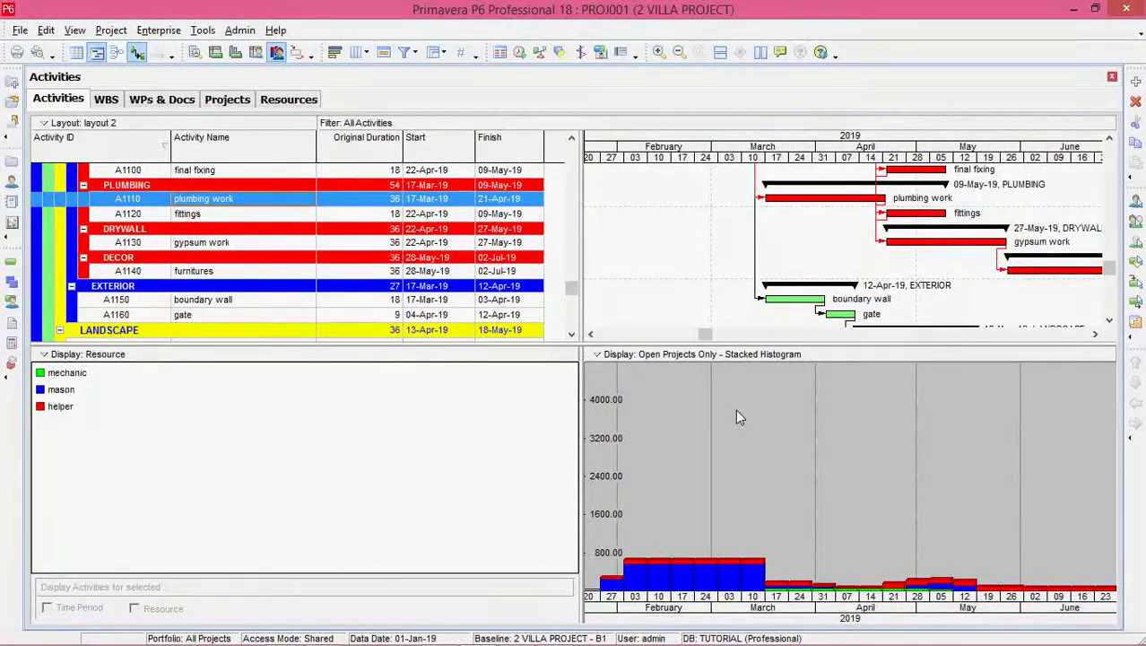
left_click(38, 52)
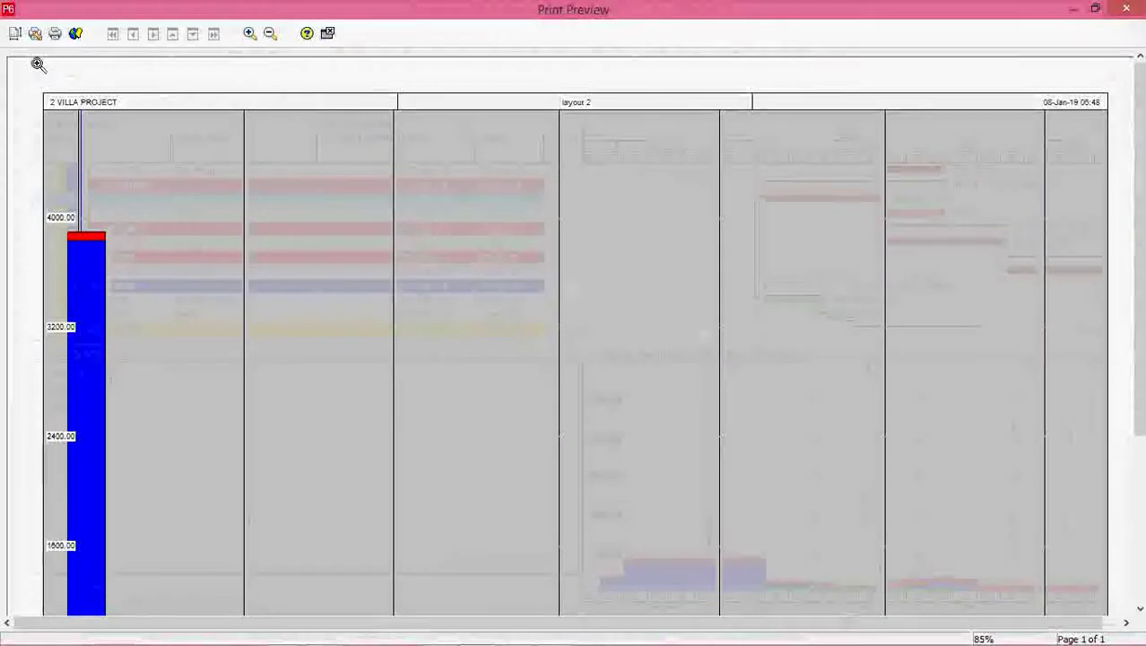
left_click(14, 35)
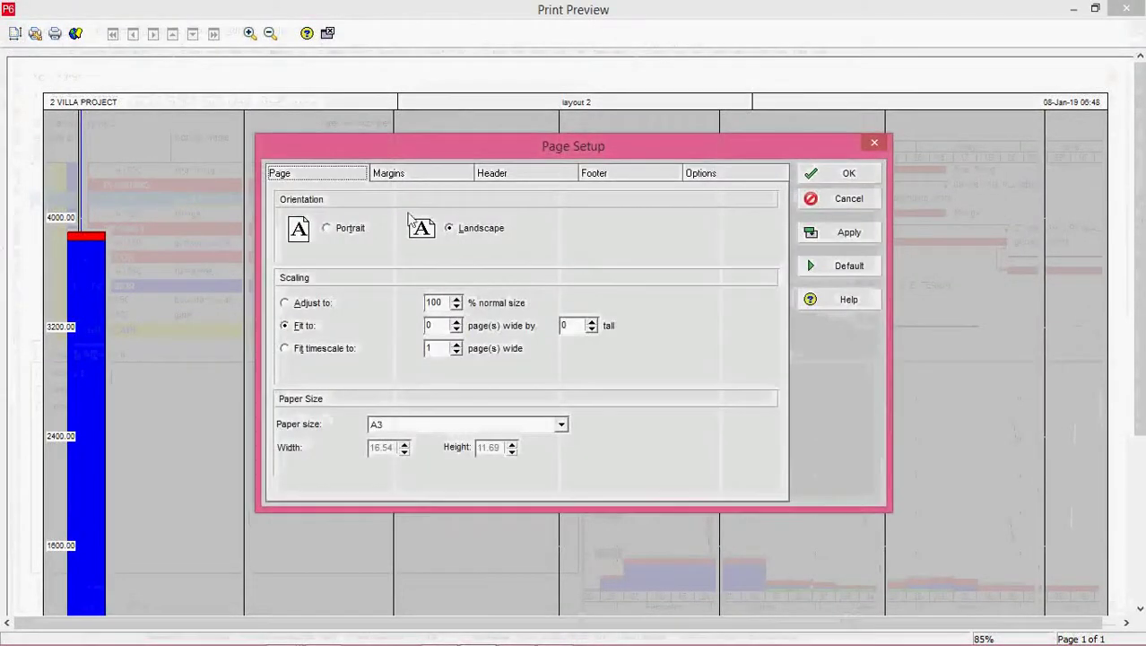
left_click(728, 176)
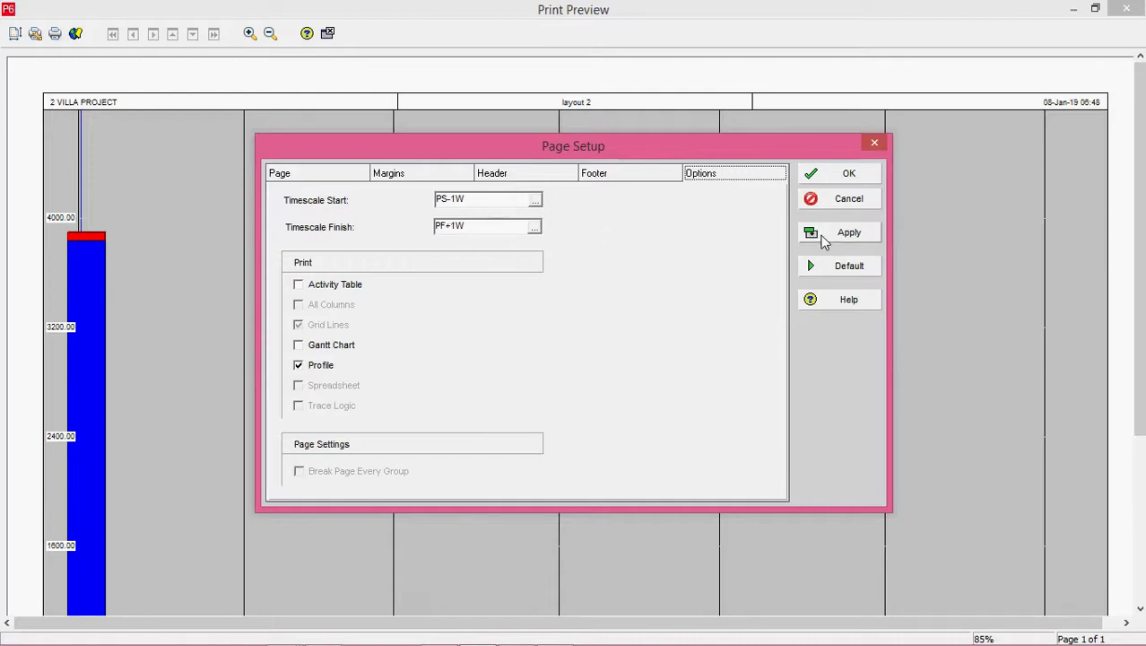
left_click(823, 235)
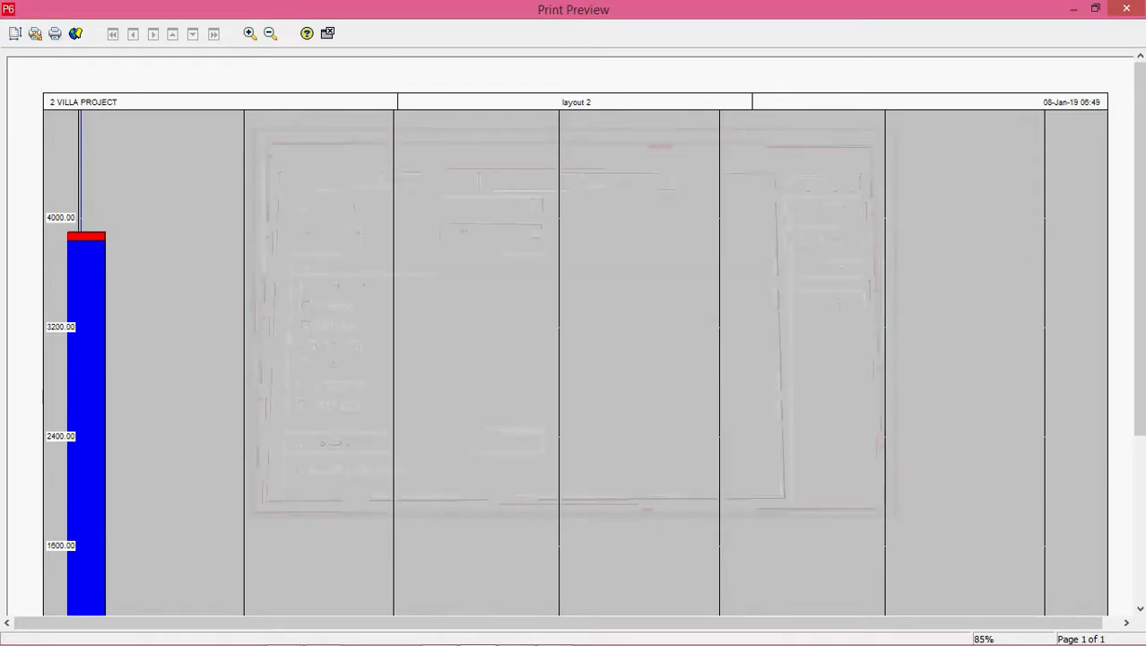
Examine the previewed histogram page from the tallest bar down to the timescale and resource legend.
scroll(1139, 236, "down", 5)
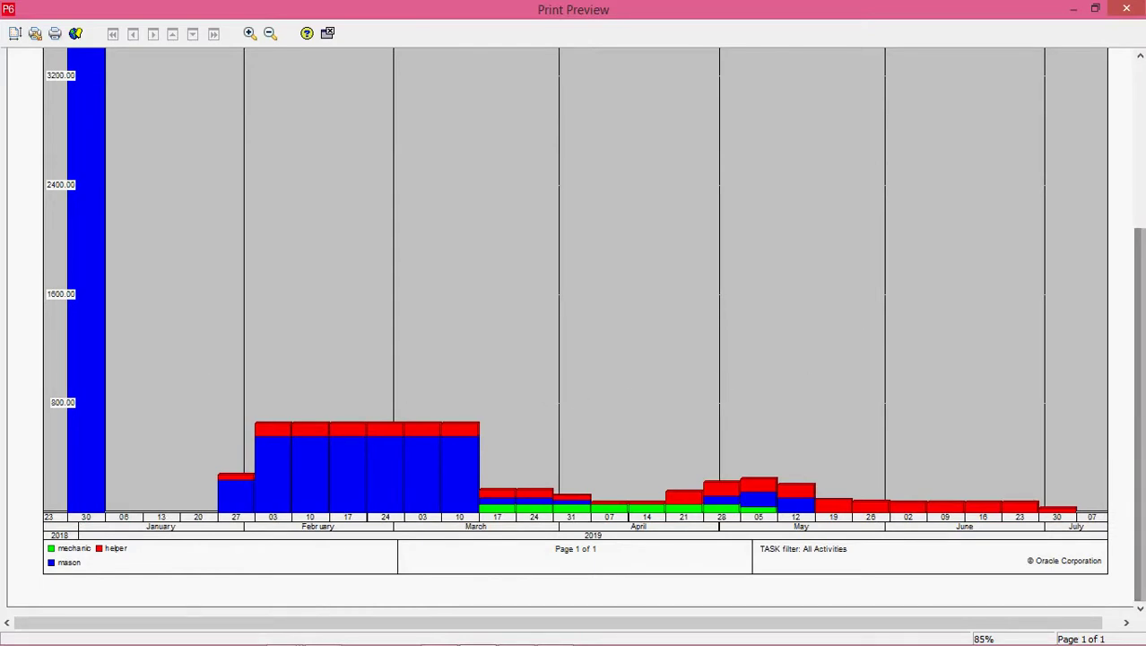
scroll(1141, 431, "up", 3)
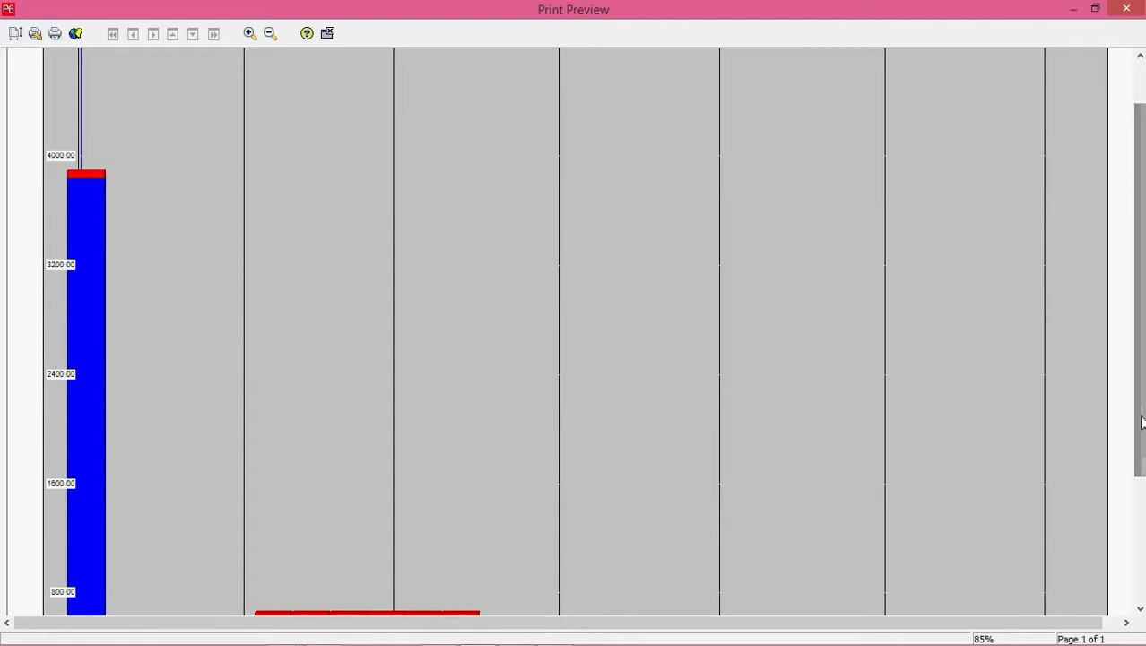
scroll(1140, 465, "down", 3)
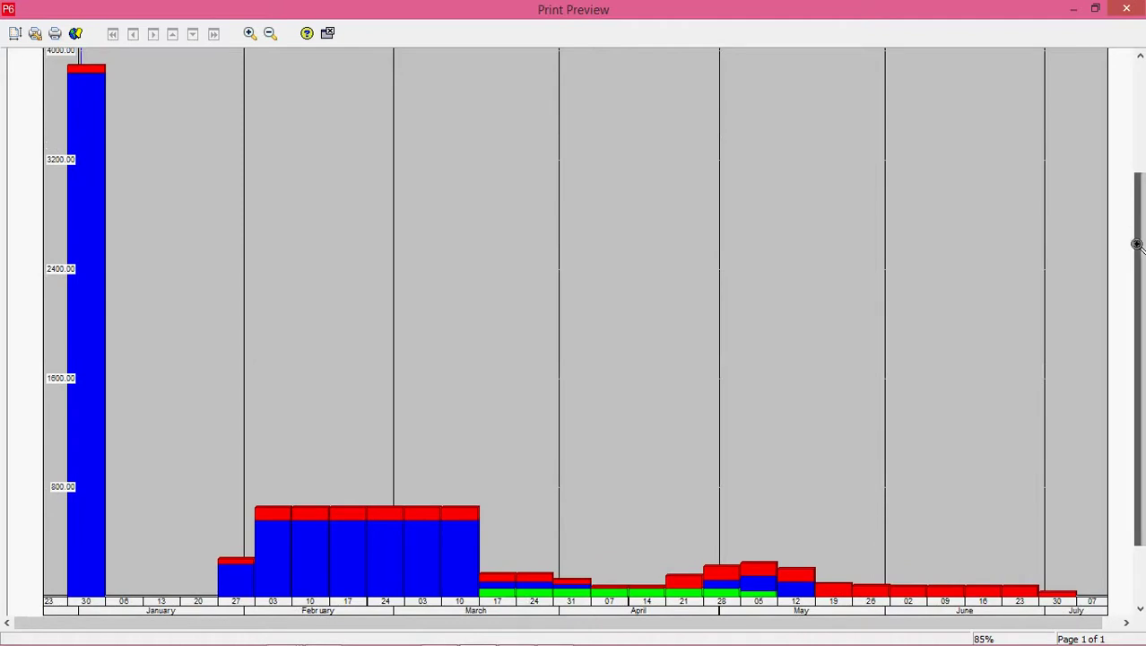
scroll(1139, 278, "up", 3)
scroll(1139, 265, "down", 5)
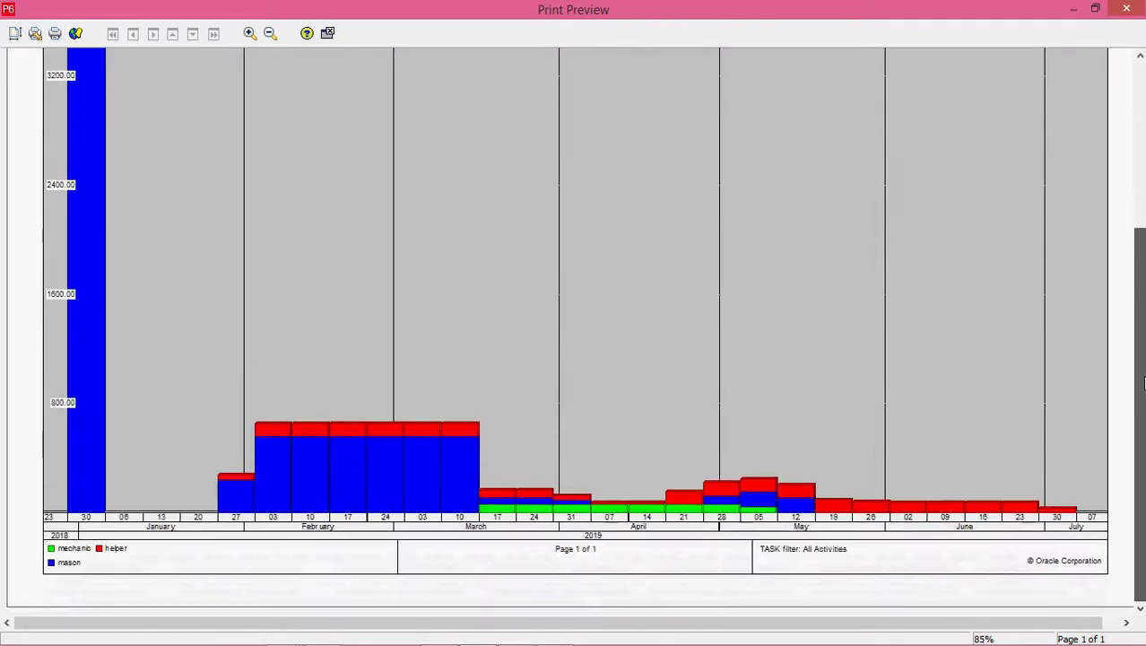
Close the print preview and delete the helper, mason and mechanic filters from the resource usage profile options.
left_click(1128, 11)
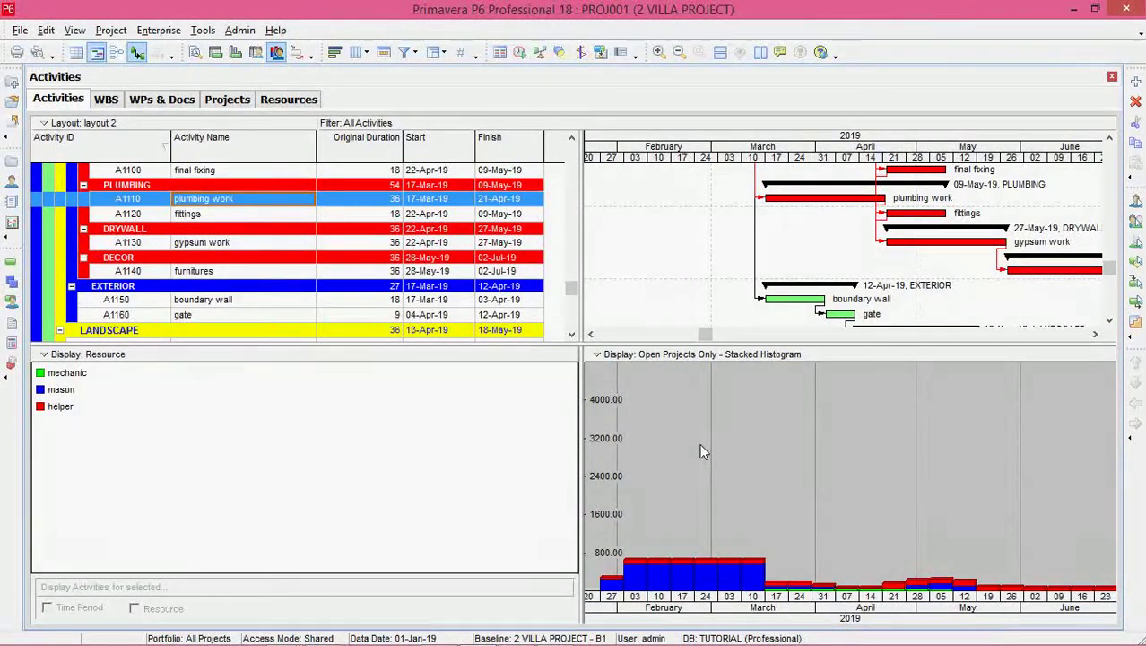
right_click(729, 445)
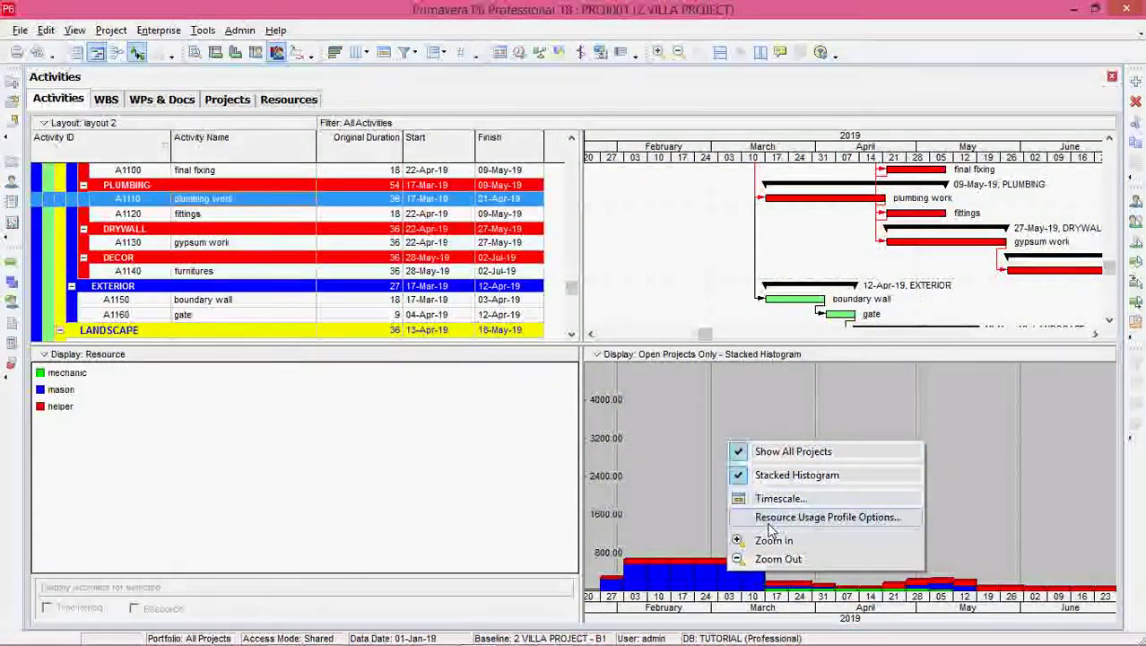
left_click(769, 520)
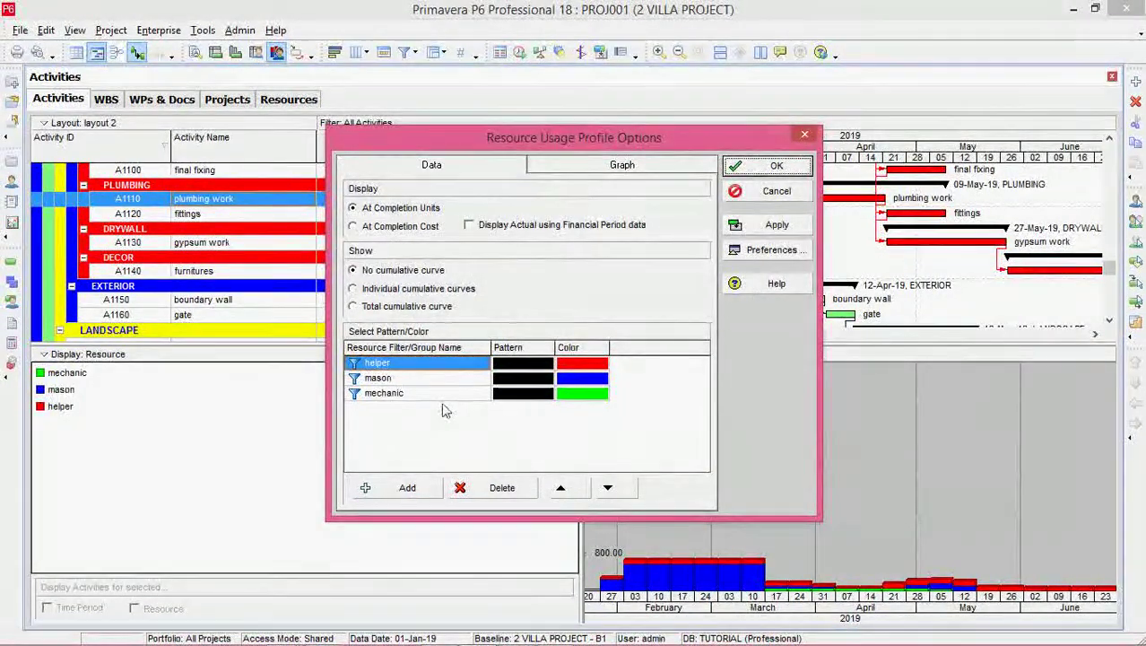
left_click(439, 395, "shift")
left_click(480, 489)
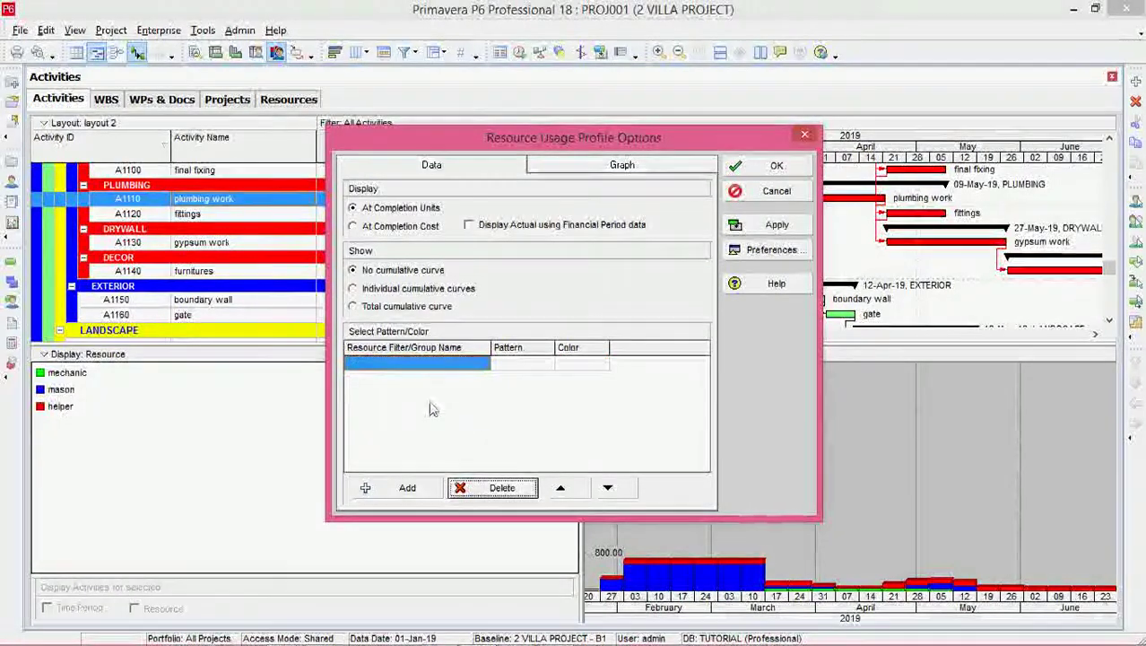
Add a resource filter named jcb to the profile options where Resource ID equals JCB.
left_click(431, 367)
left_click(400, 488)
left_click(483, 276)
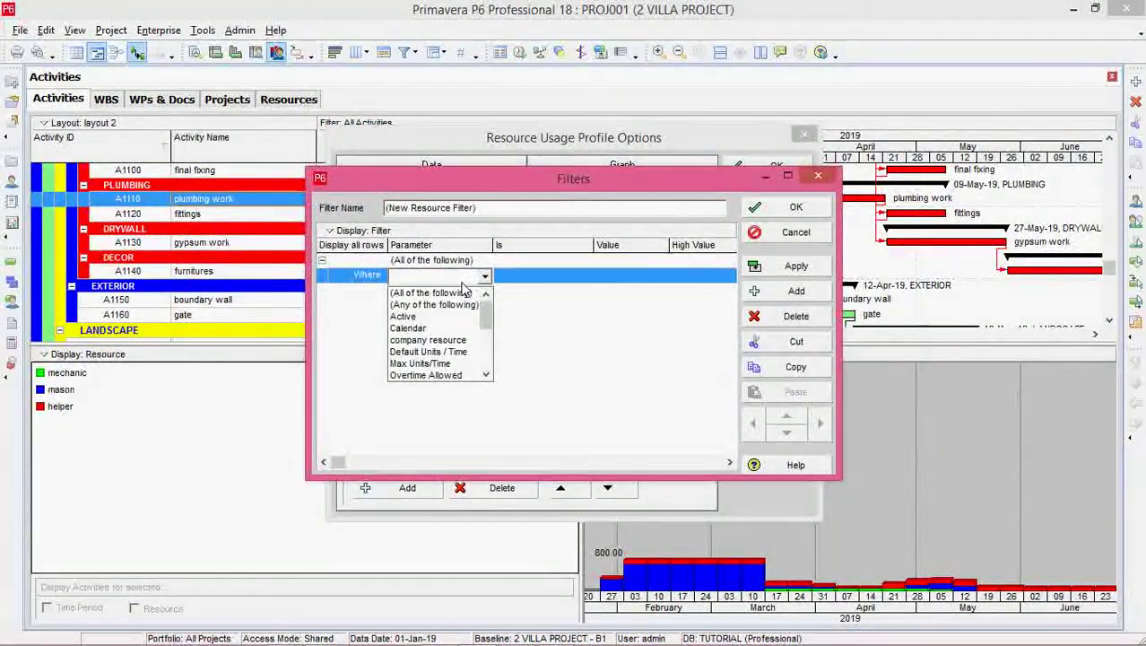
key("r")
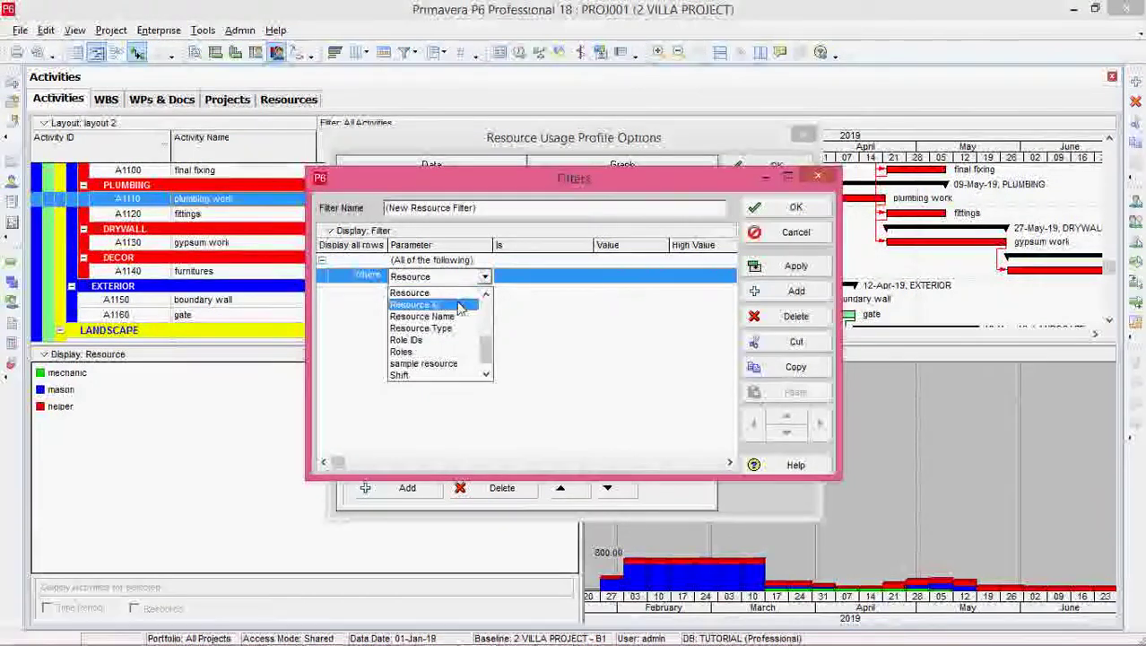
left_click(431, 304)
left_click(615, 278)
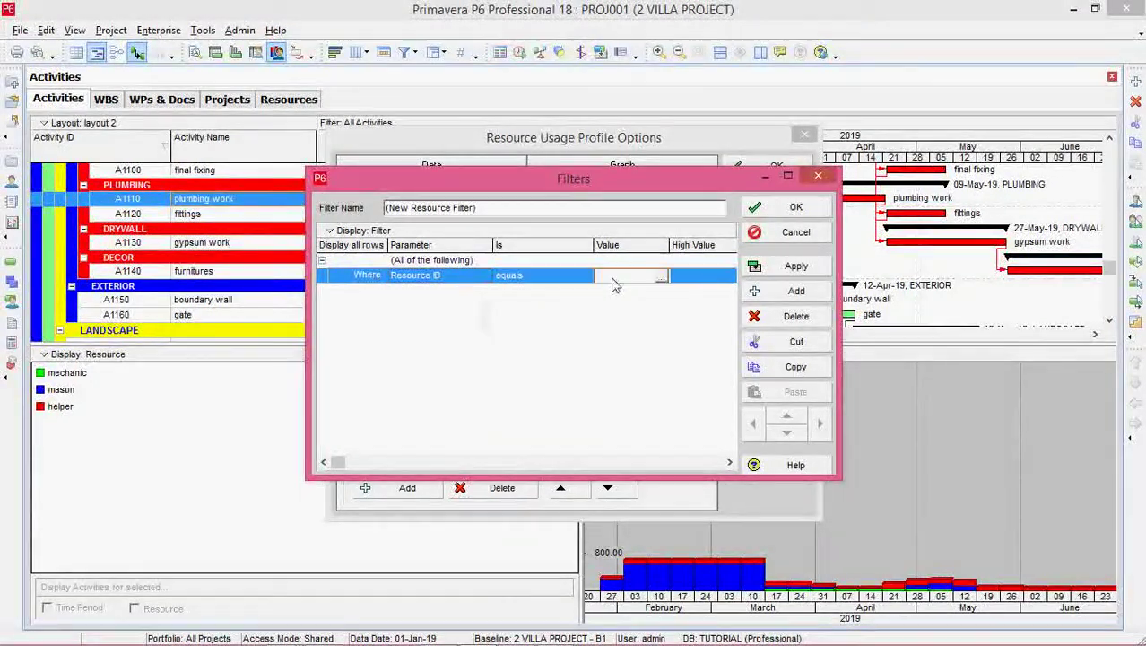
left_click(661, 276)
left_click(590, 303)
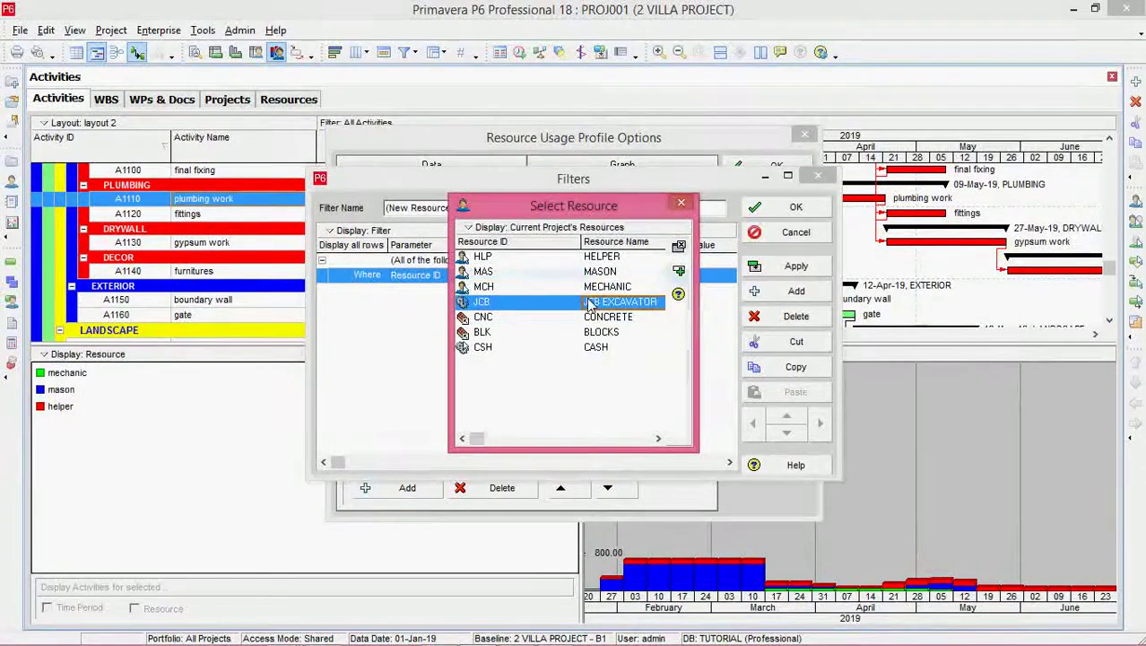
double_click(590, 303)
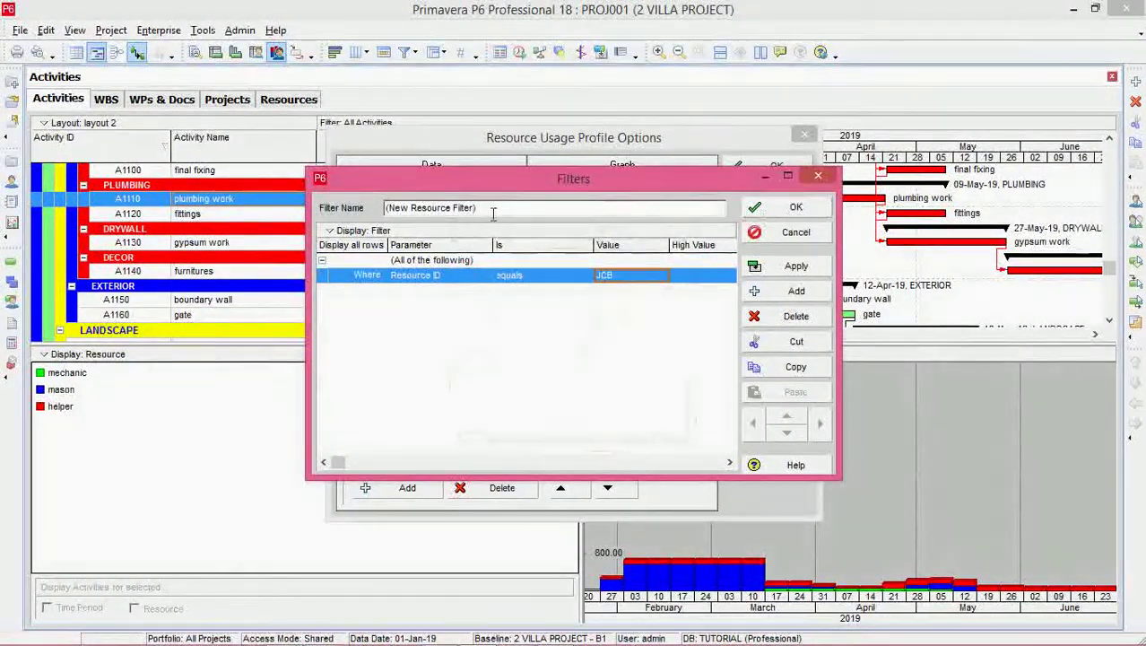
key("Tab")
type("jc")
left_click(771, 207)
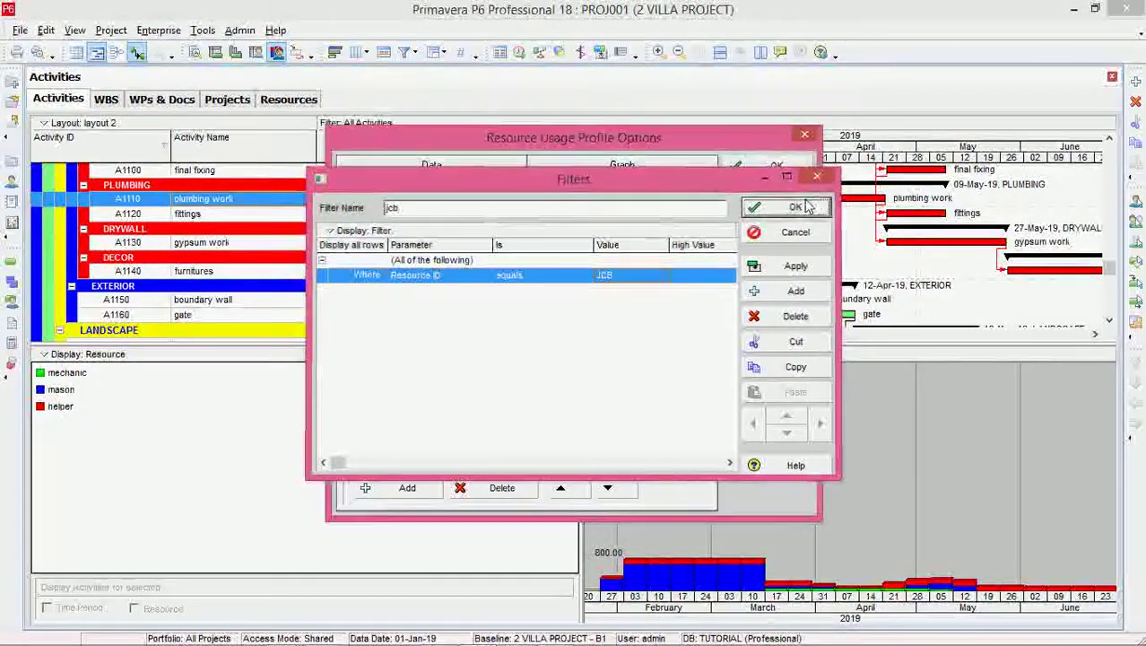
Try to add a second filter on Resource ID equals without a resource, and delete both it and the jcb filter.
left_click(407, 487)
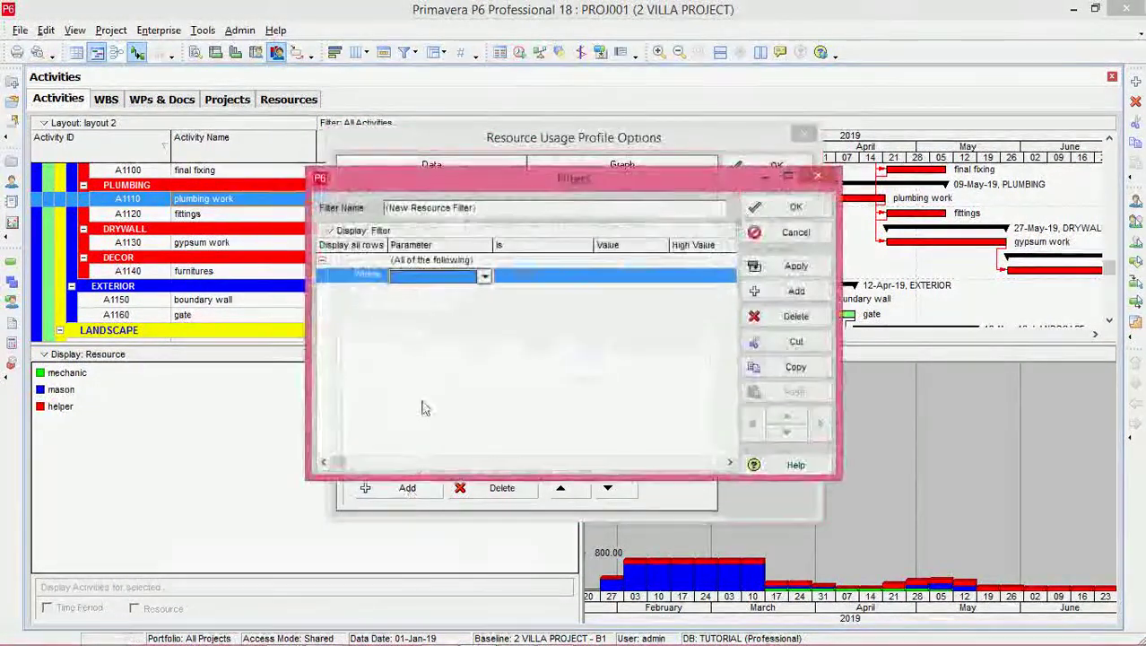
left_click(451, 278)
key("r")
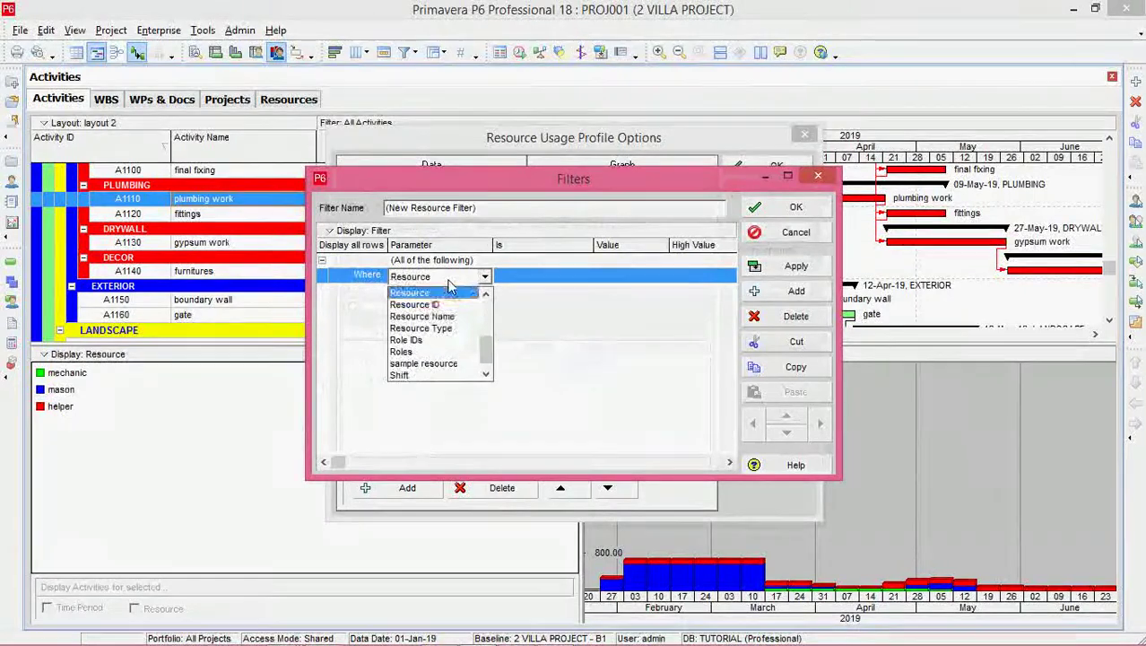
left_click(457, 306)
left_click(618, 278)
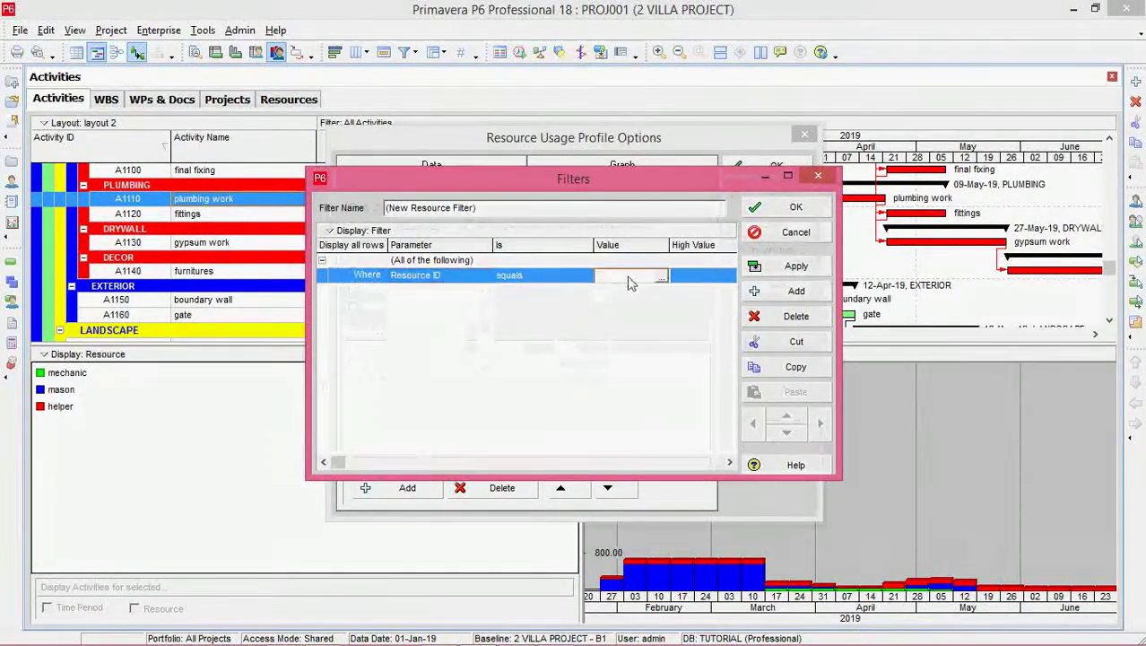
left_click(665, 276)
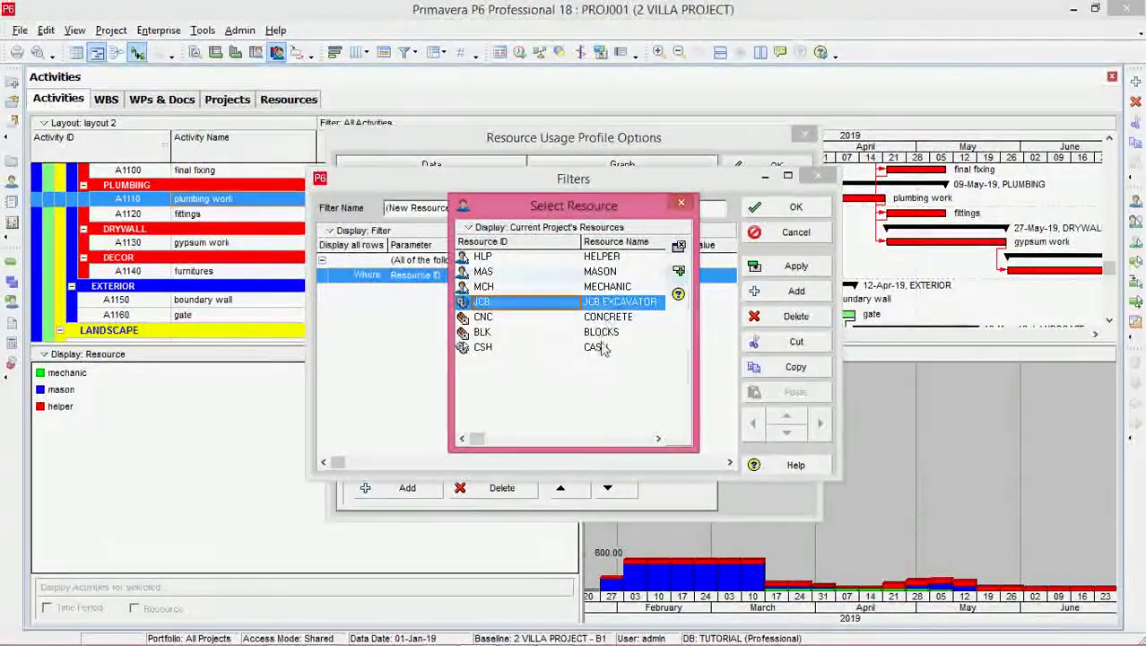
left_click(599, 347)
left_click(610, 302)
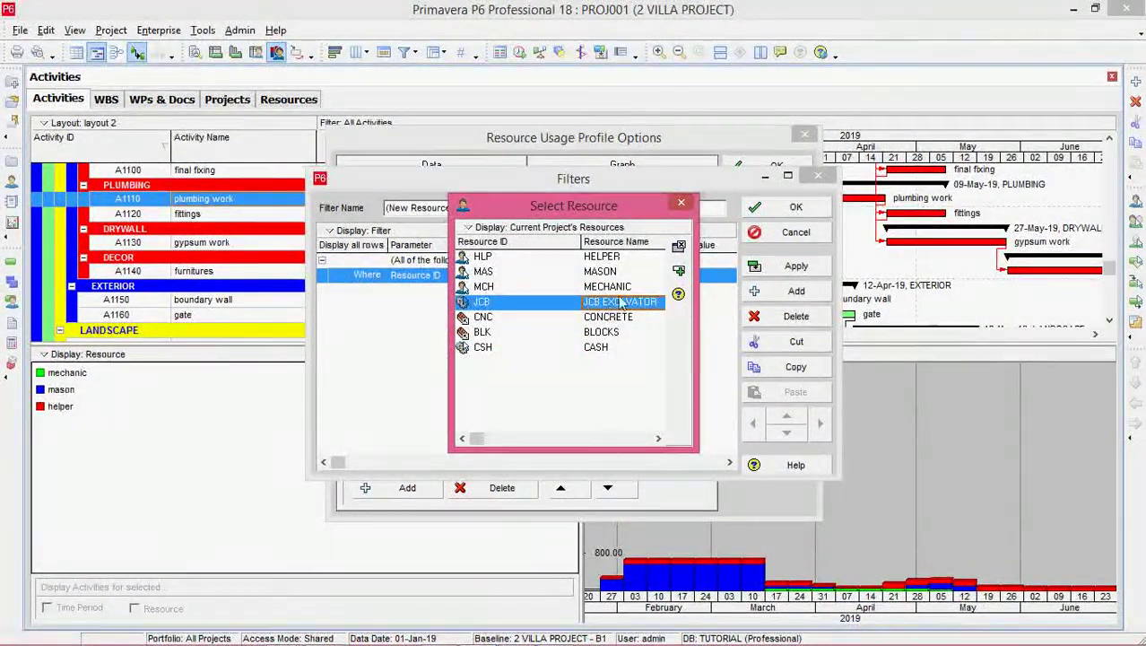
left_click(681, 202)
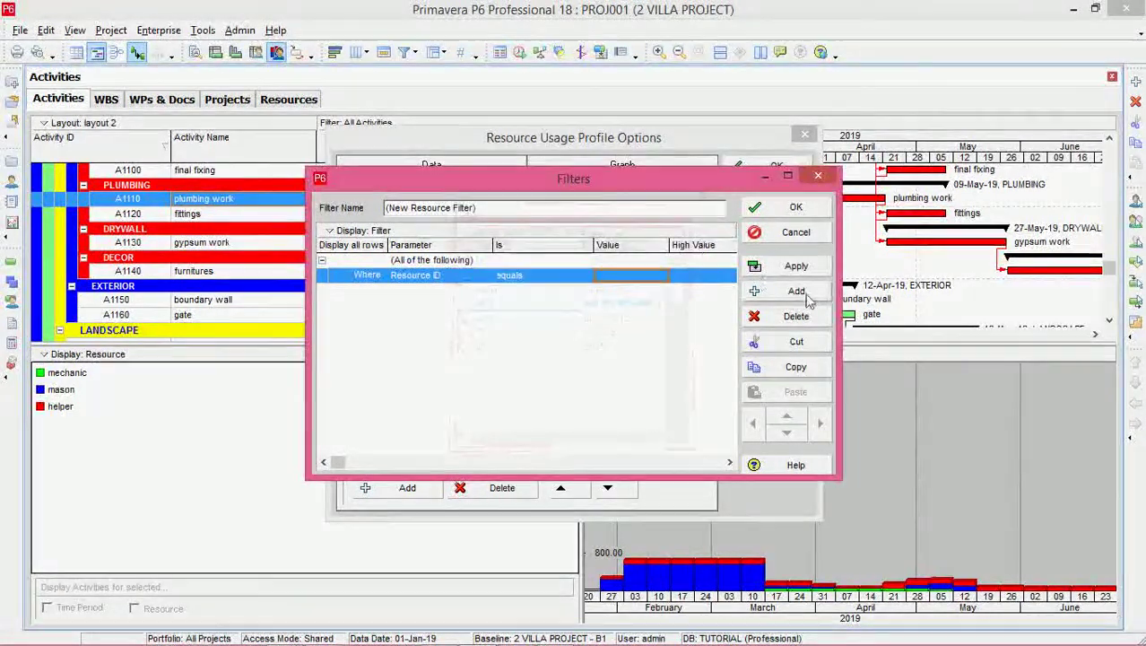
left_click(801, 210)
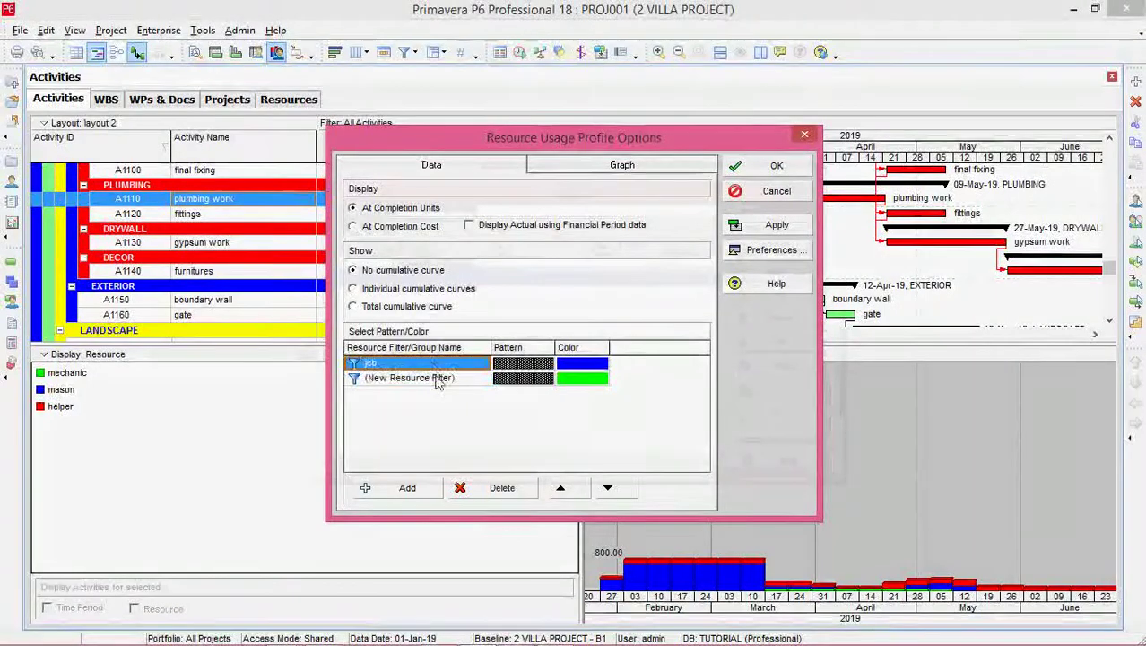
left_click(438, 377, "shift")
left_click(492, 487)
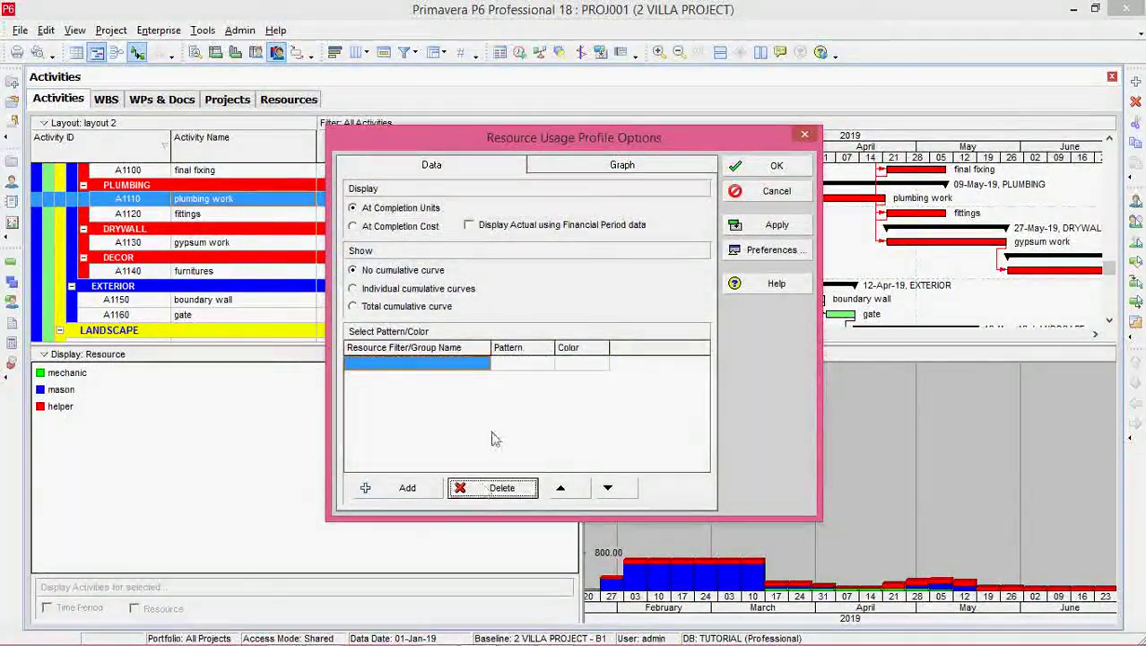
Add a resource filter named helper to the profile options where Resource ID equals HLP.
left_click(406, 487)
left_click(485, 276)
key("r")
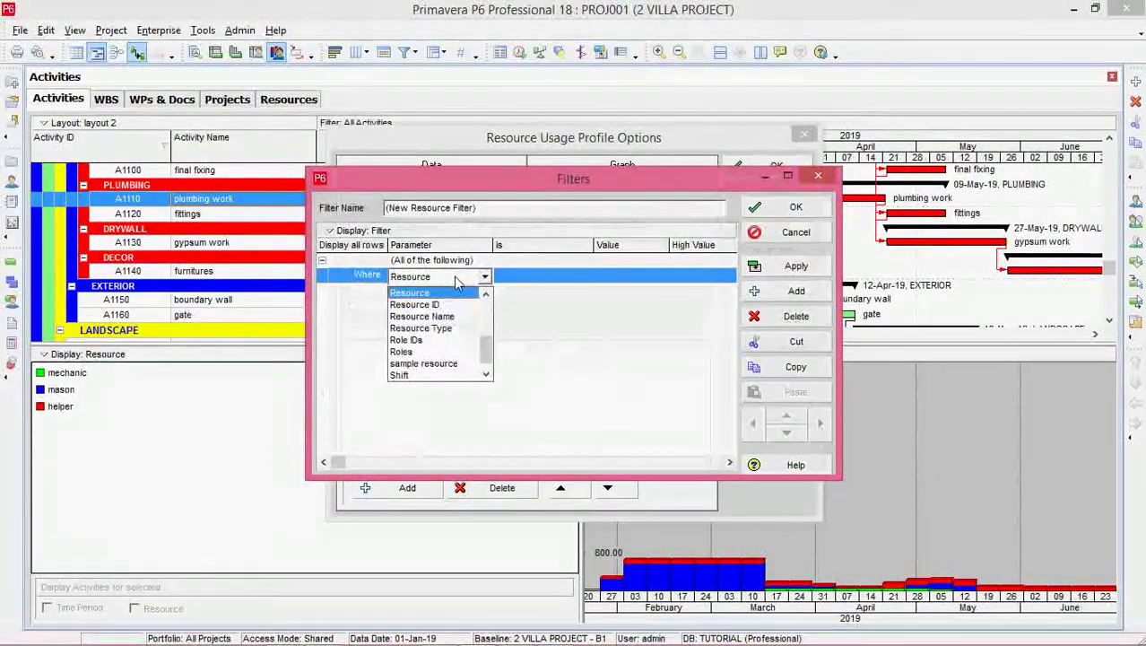
left_click(441, 306)
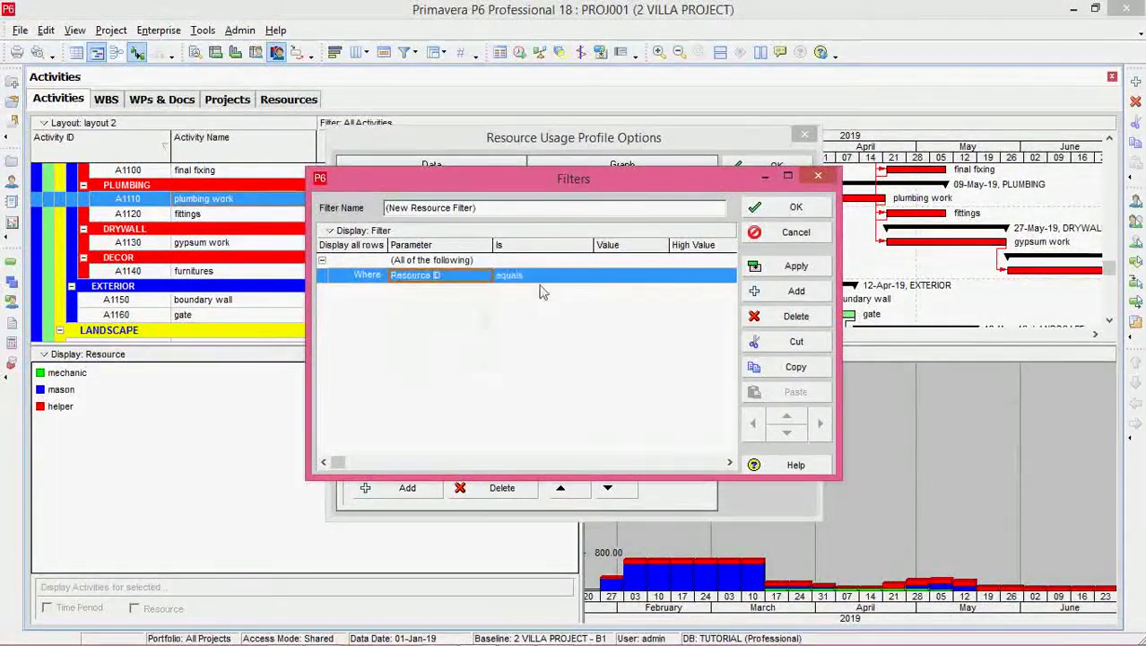
left_click(628, 281)
left_click(663, 276)
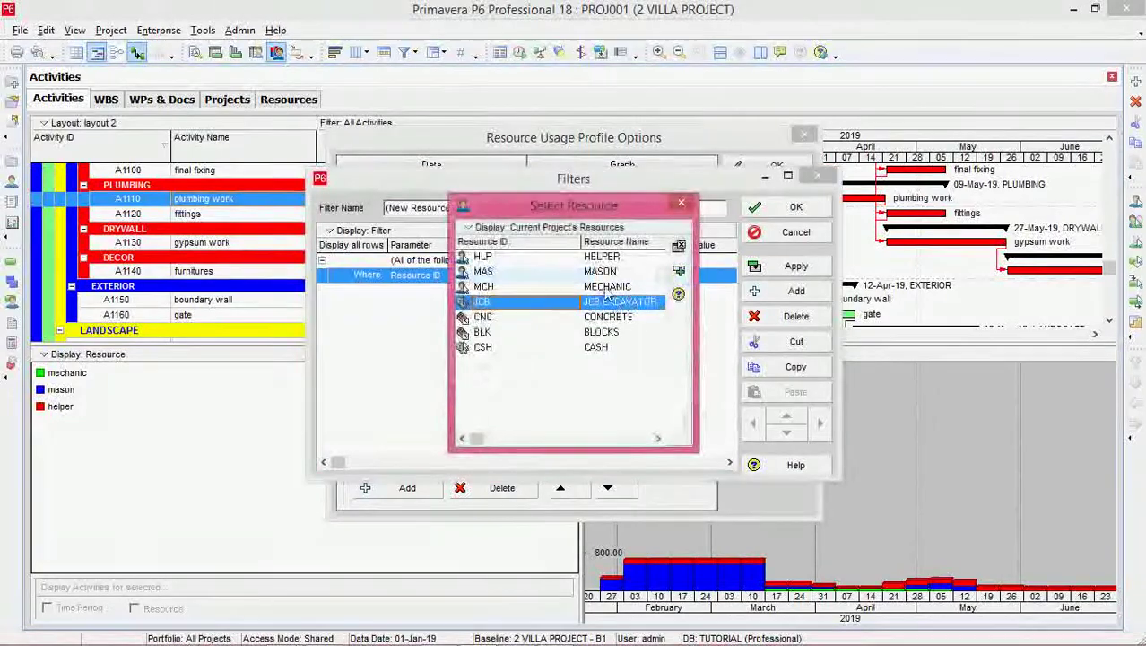
left_click(475, 225)
left_click(679, 225)
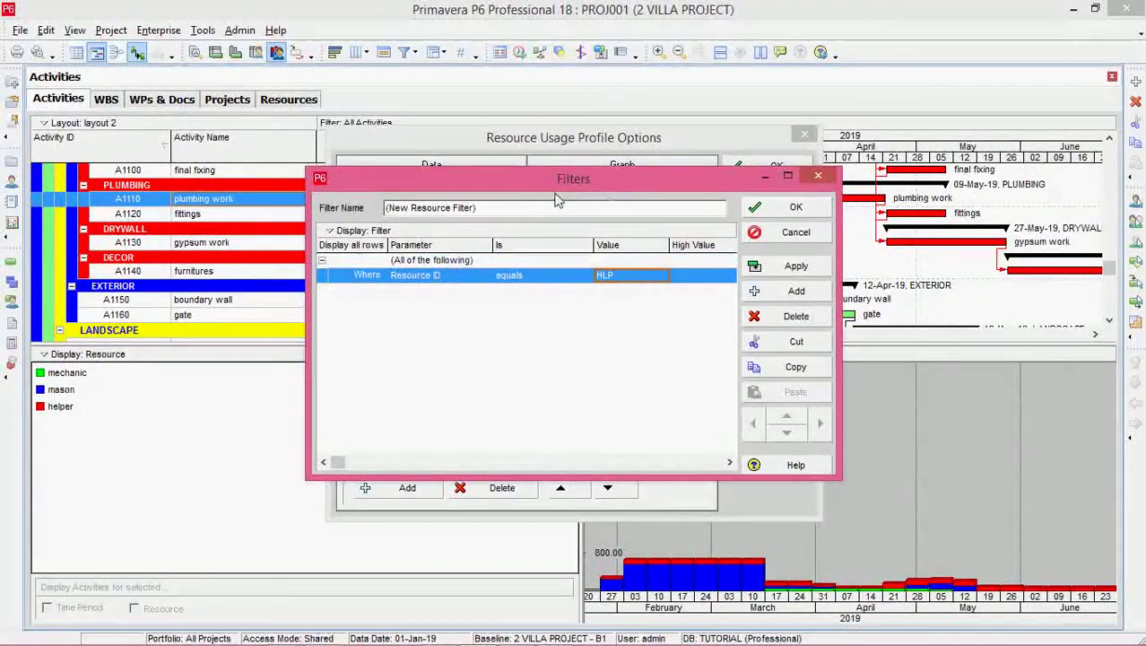
type("hel")
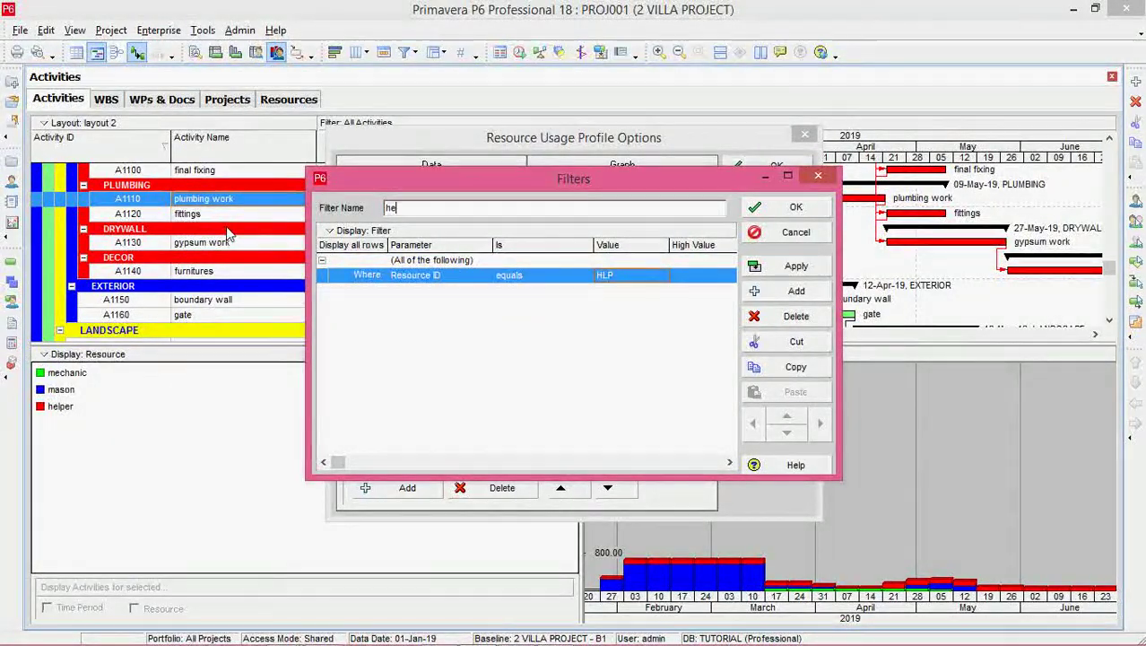
type("per")
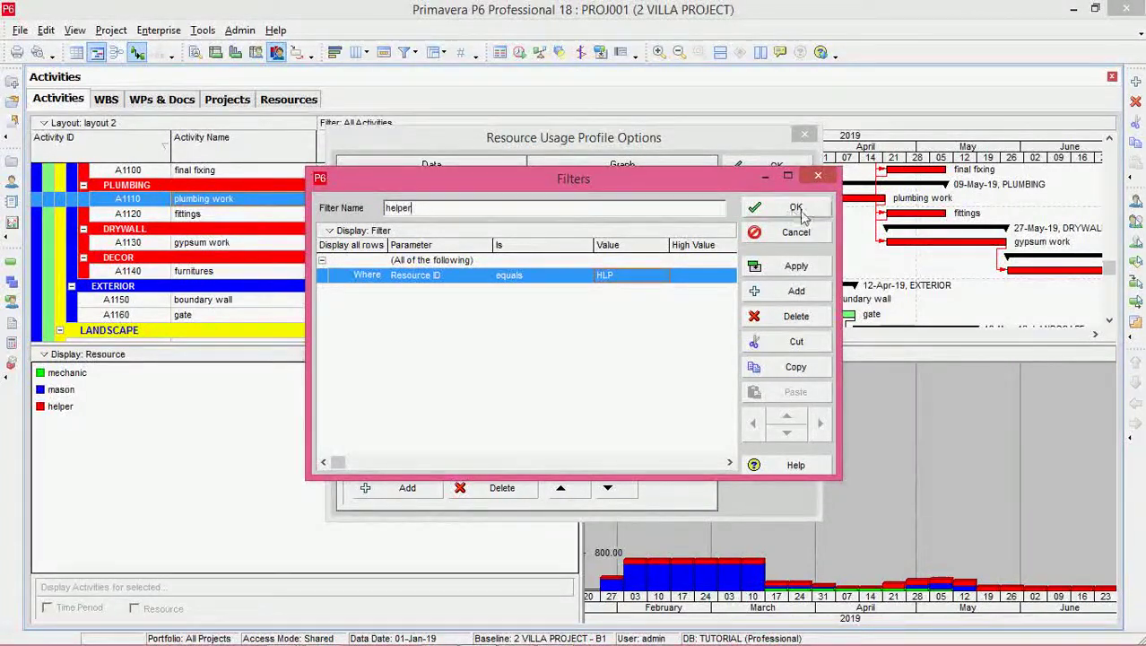
left_click(794, 208)
Add a resource filter named mason to the profile options where Resource ID equals MAS.
left_click(408, 489)
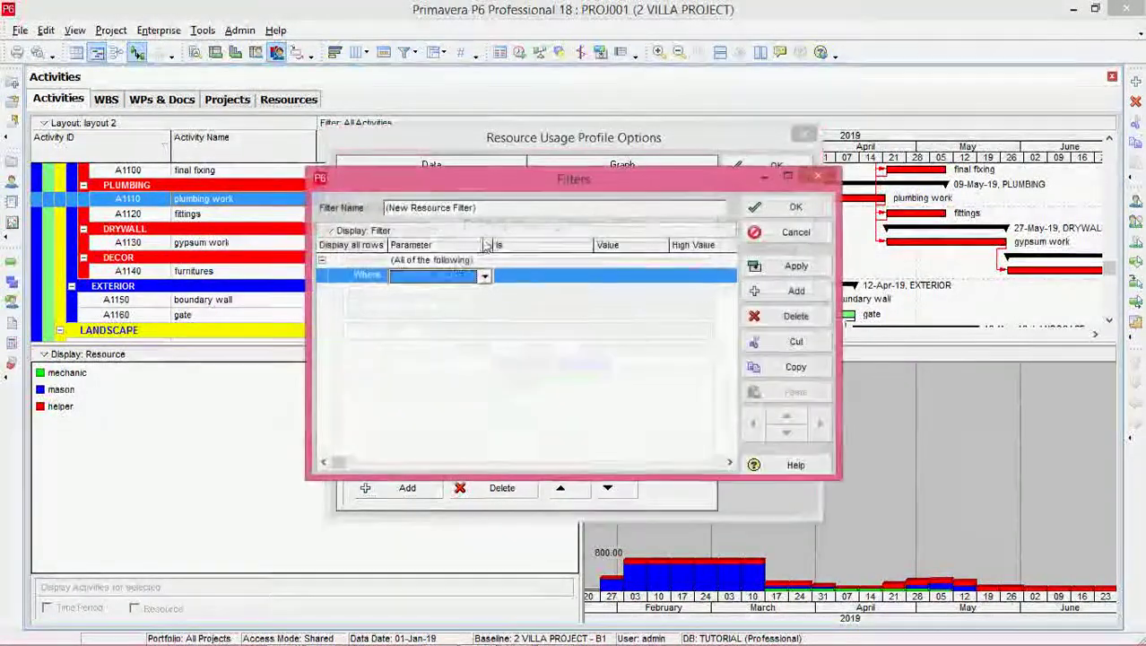
left_click(455, 280)
type("rce")
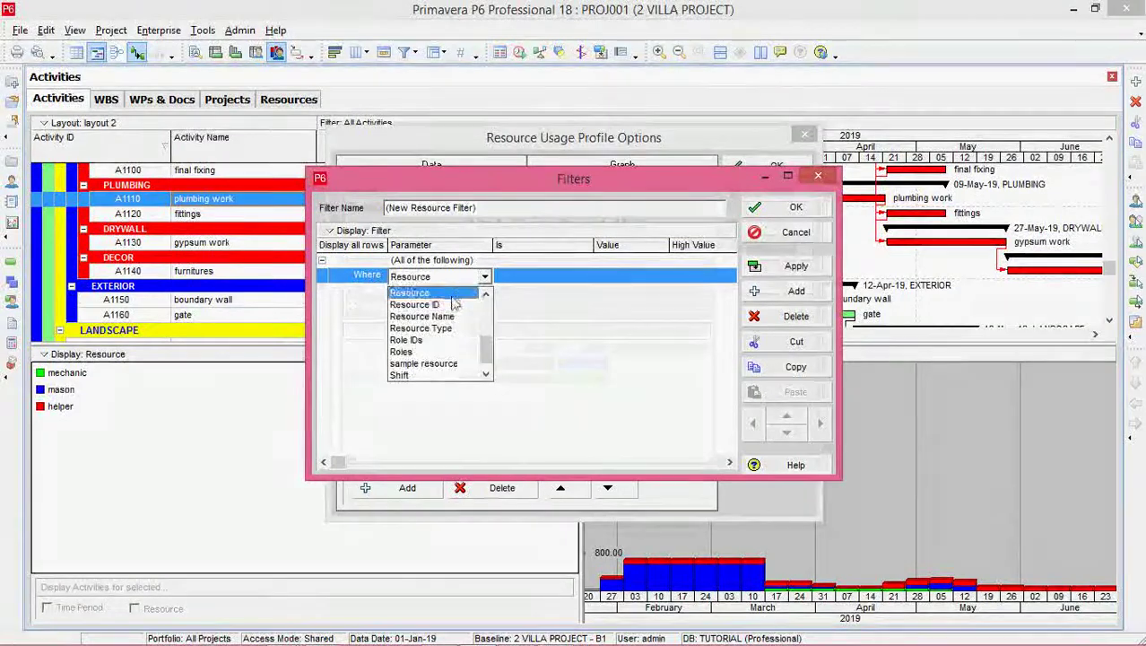
left_click(453, 296)
left_click(644, 279)
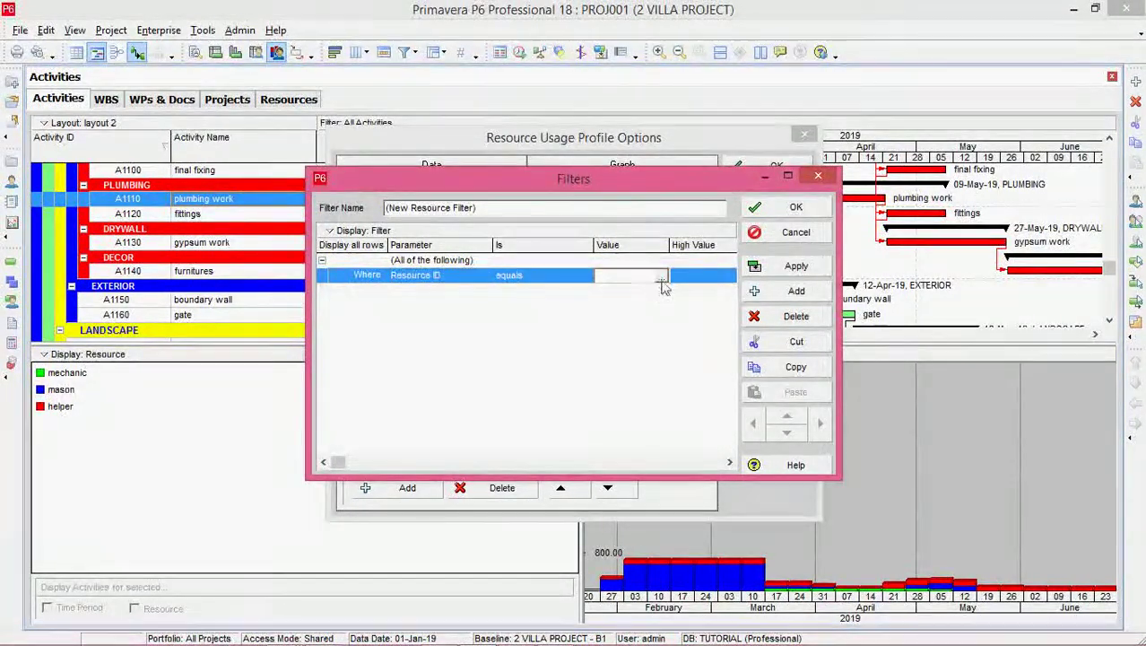
left_click(662, 278)
double_click(493, 203)
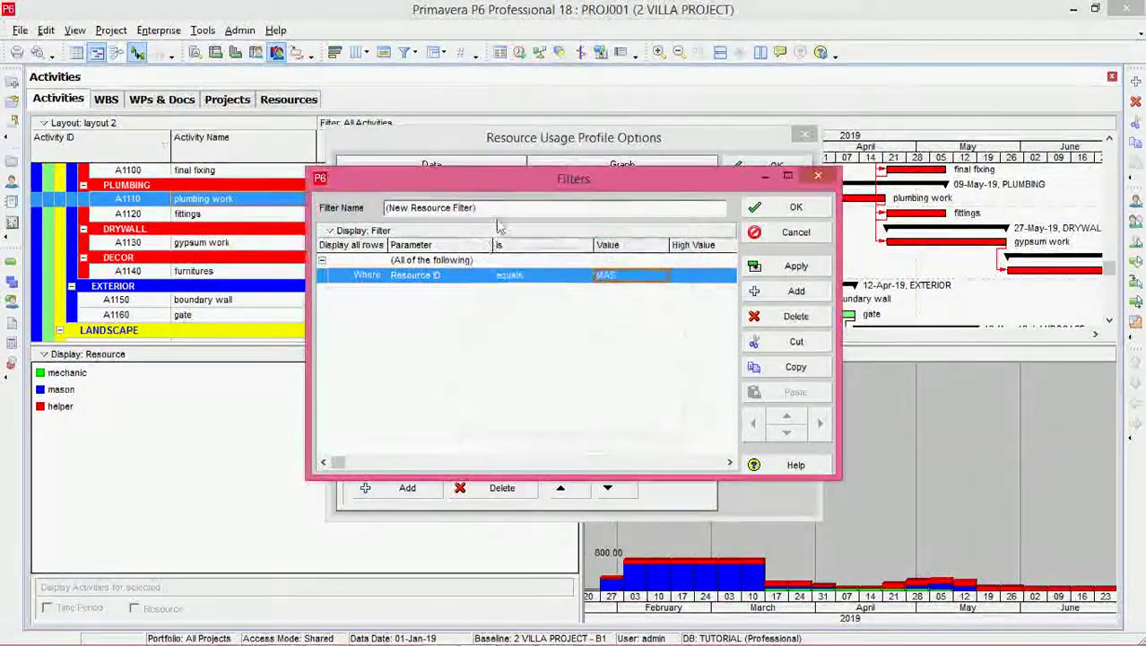
left_click_drag(477, 207, 378, 210)
type("mason")
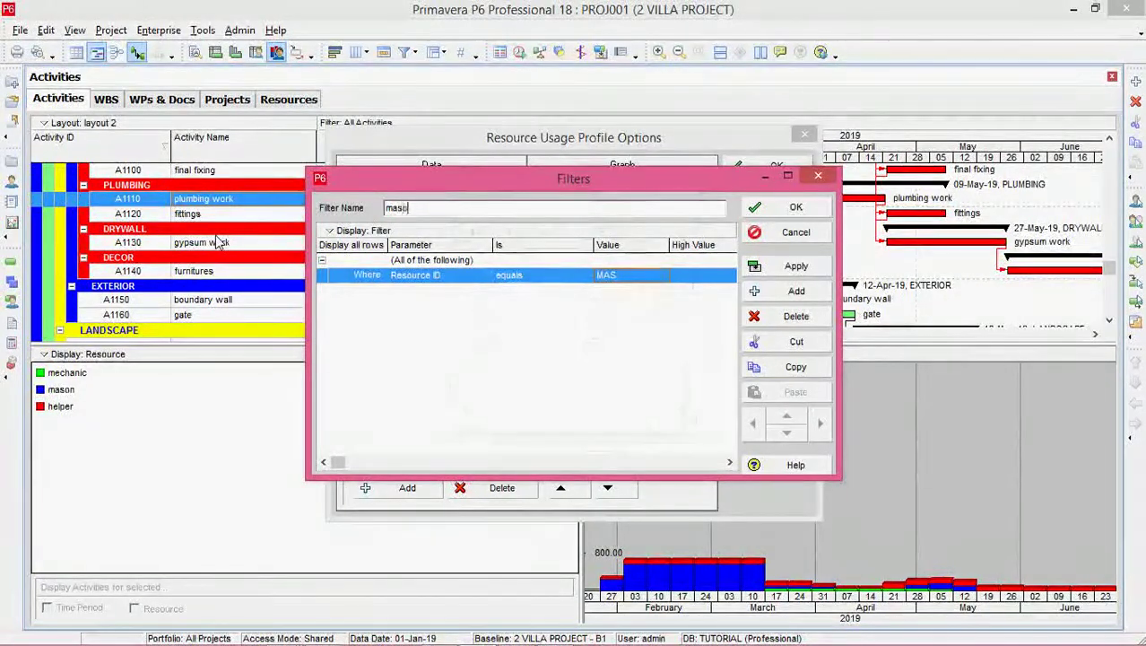
left_click(796, 207)
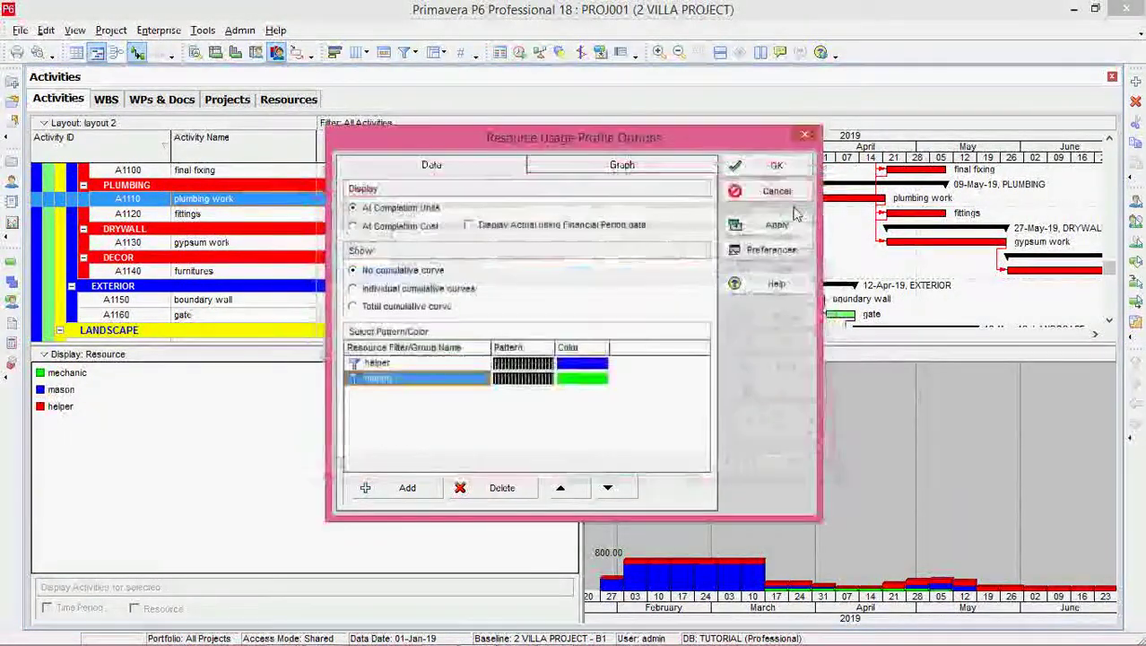
Add a resource filter named mechanic to the profile options where Resource ID equals MCH.
left_click(390, 487)
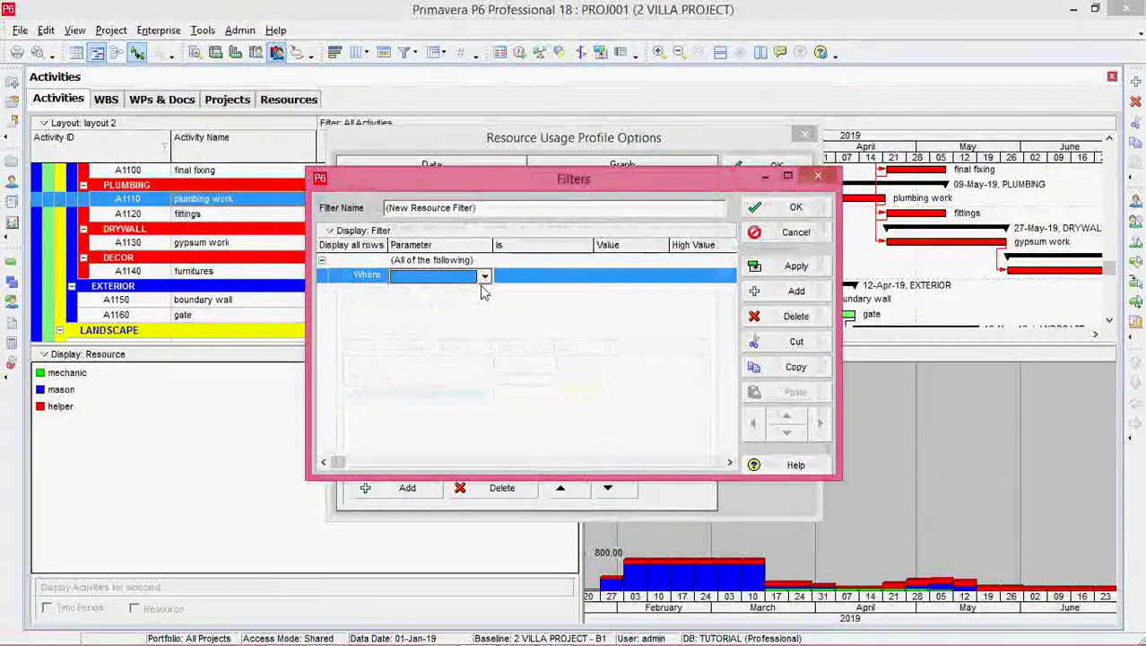
left_click(485, 277)
scroll(482, 292, "down", 5)
left_click(466, 304)
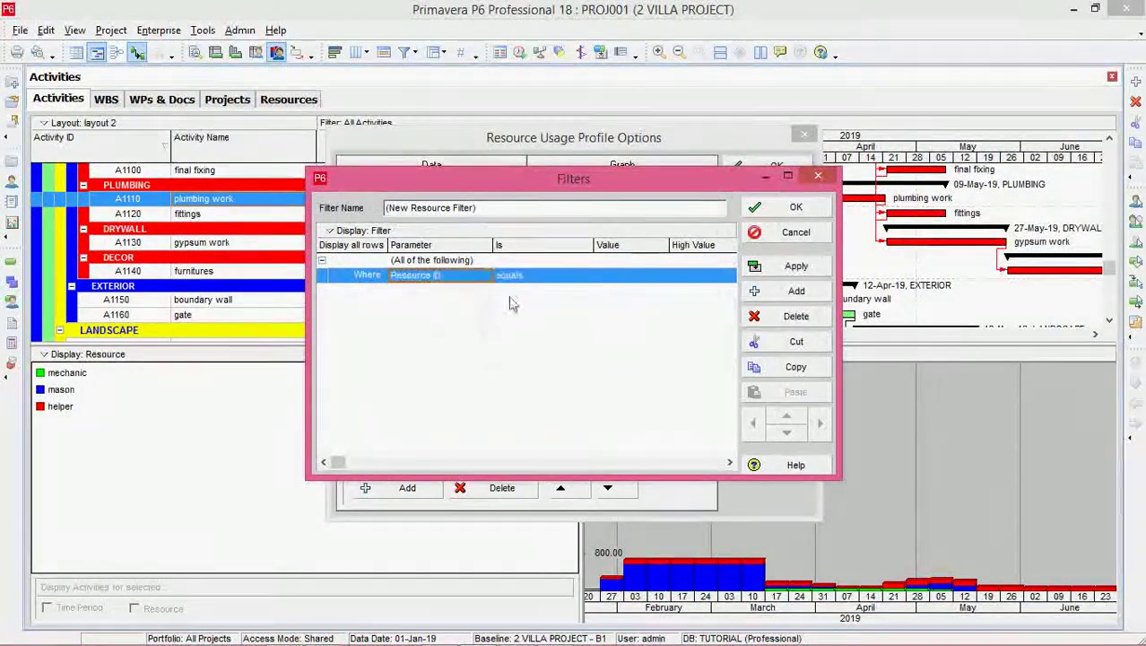
left_click(661, 276)
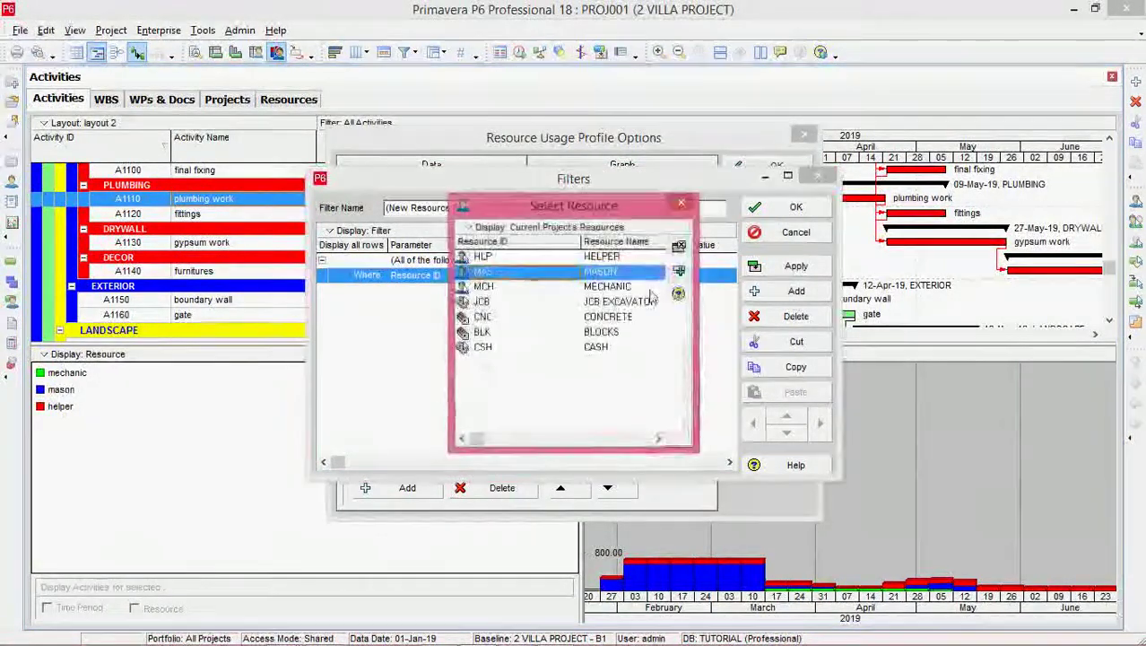
left_click(574, 288)
double_click(574, 288)
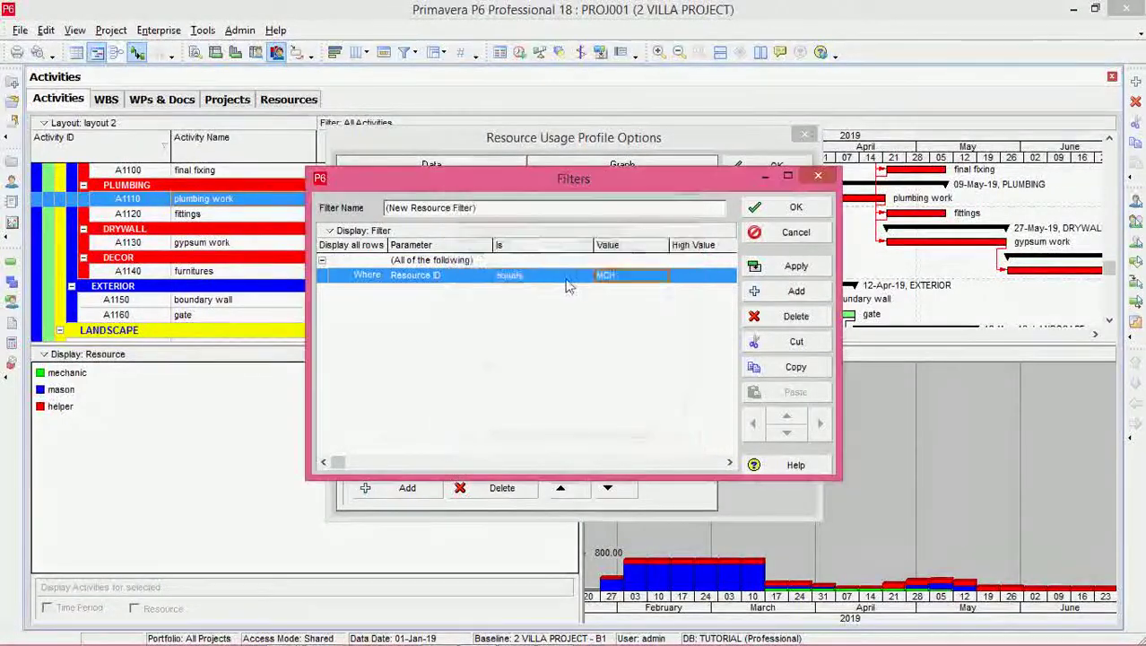
type("me")
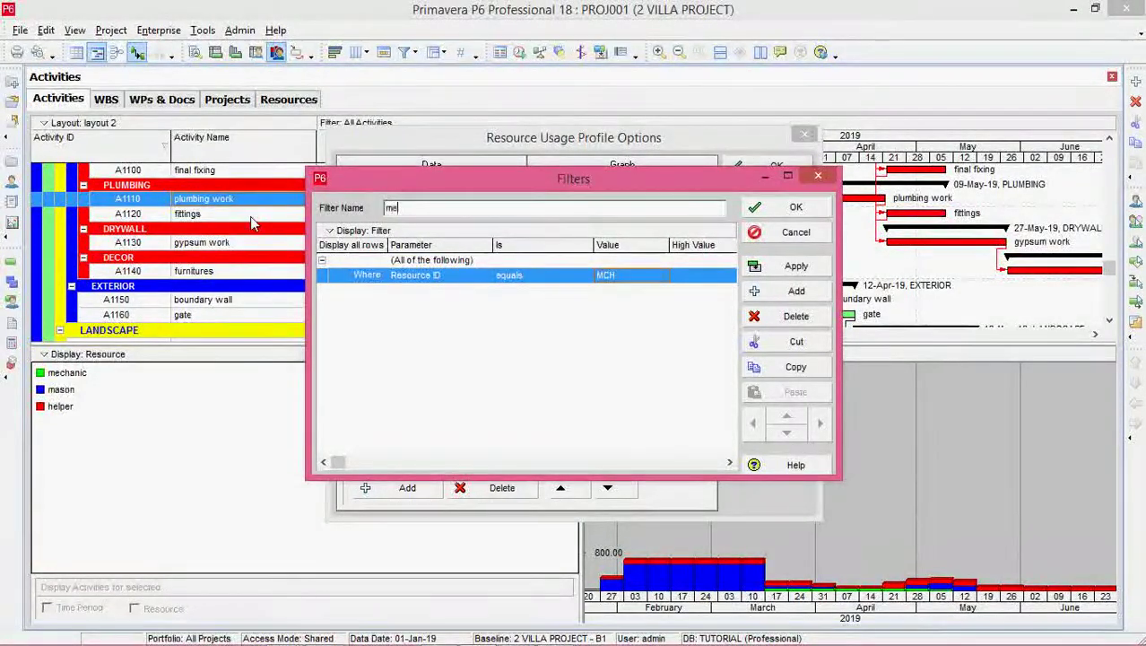
type("chanic")
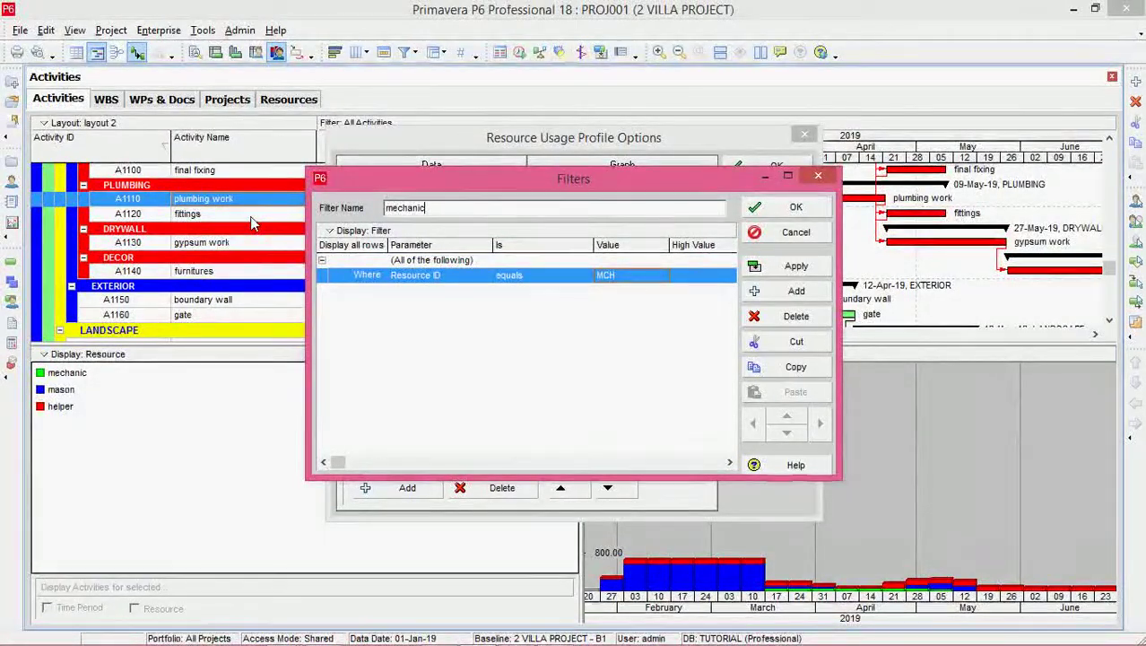
left_click(753, 212)
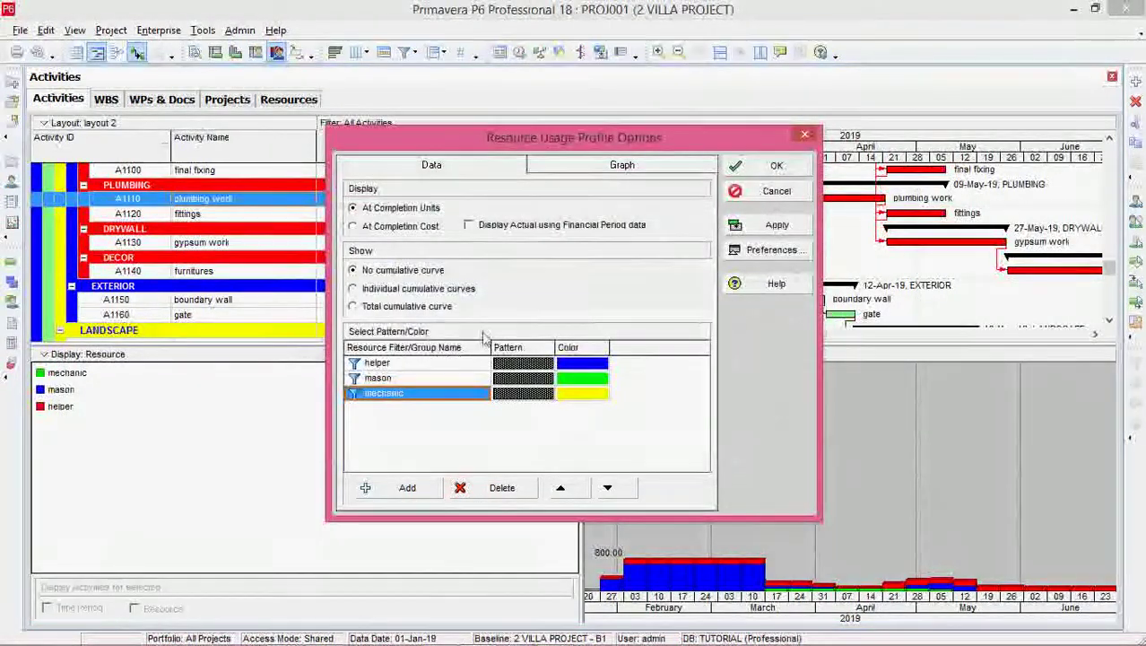
Set the mechanic filter's color to reddish brown and the mason filter's pattern to vertical lines.
left_click(517, 365)
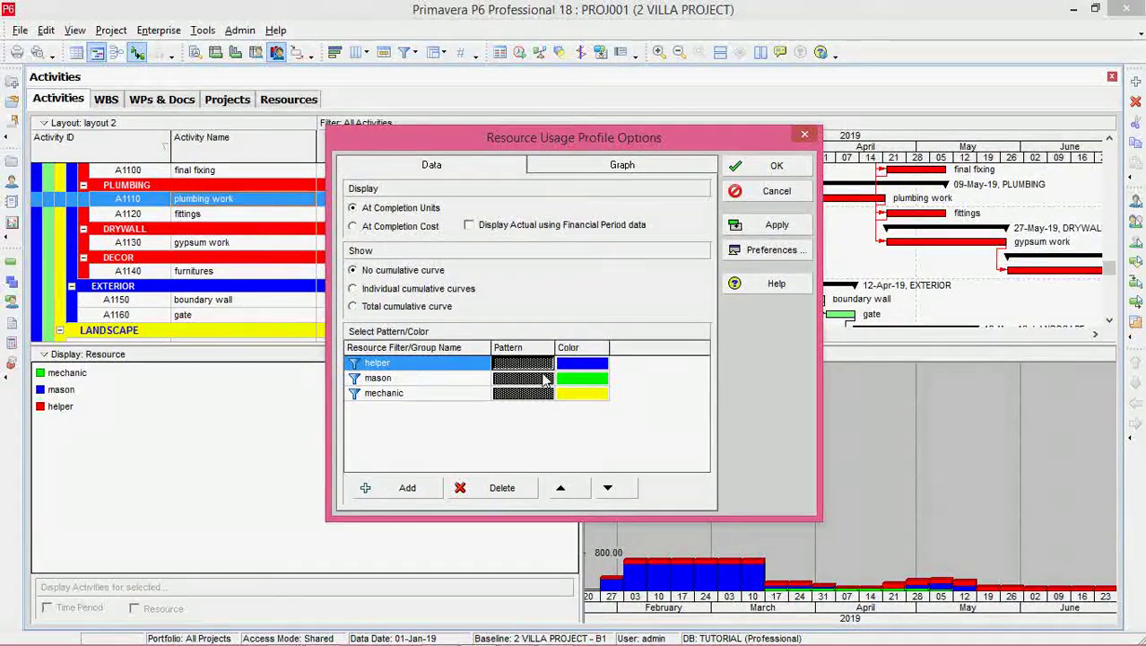
left_click(543, 378)
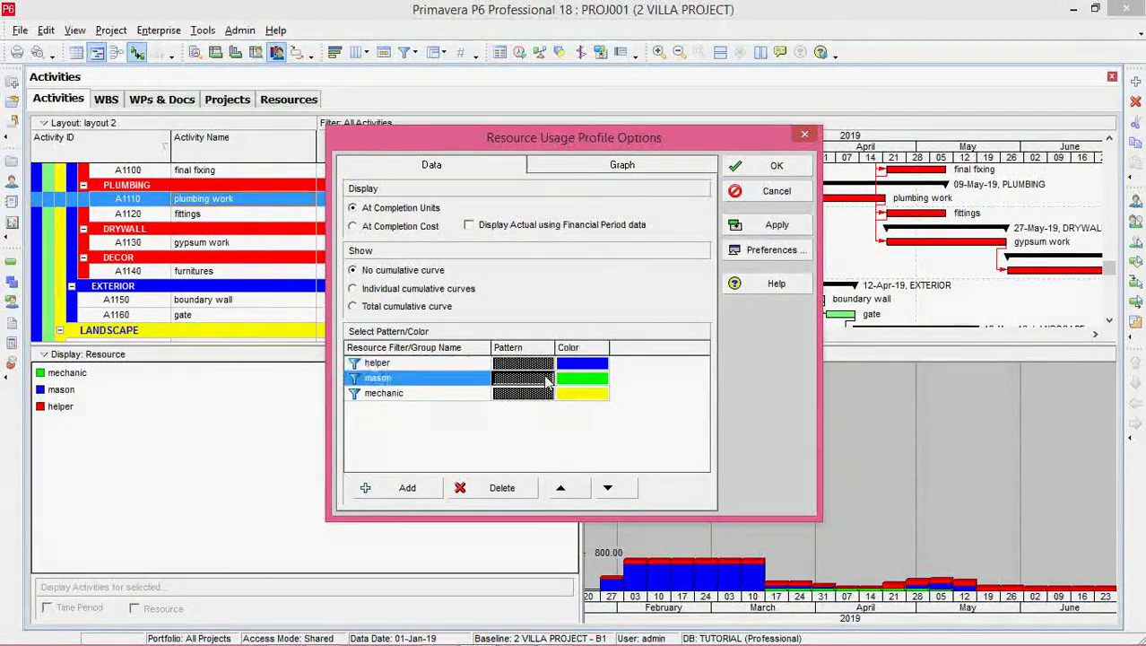
double_click(601, 393)
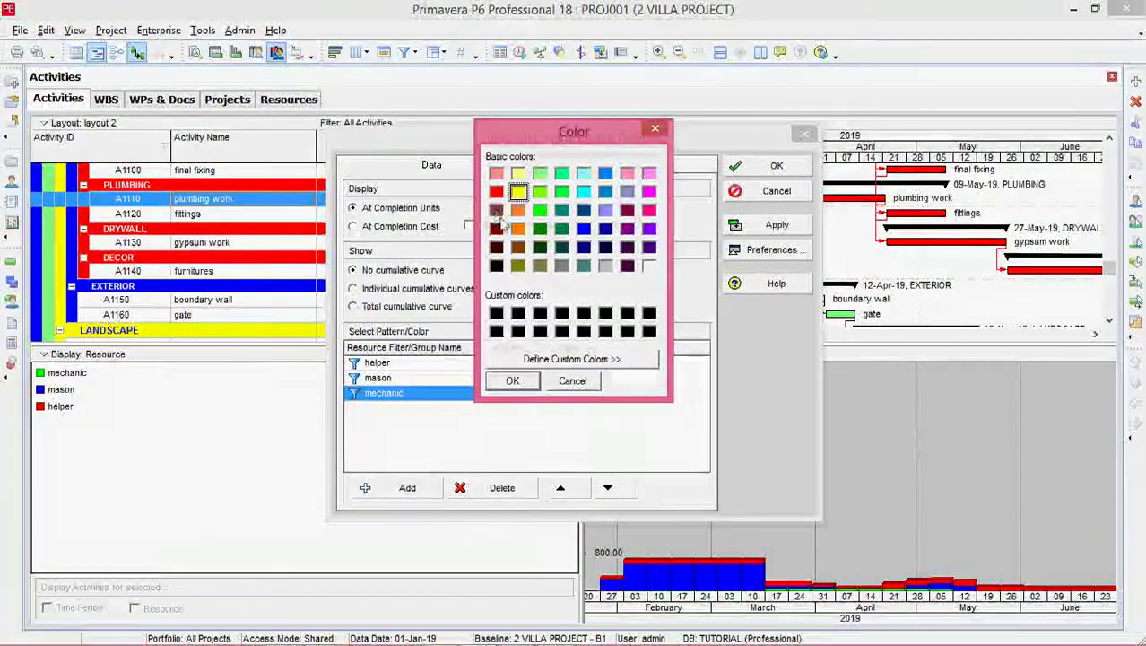
left_click(496, 210)
left_click(512, 381)
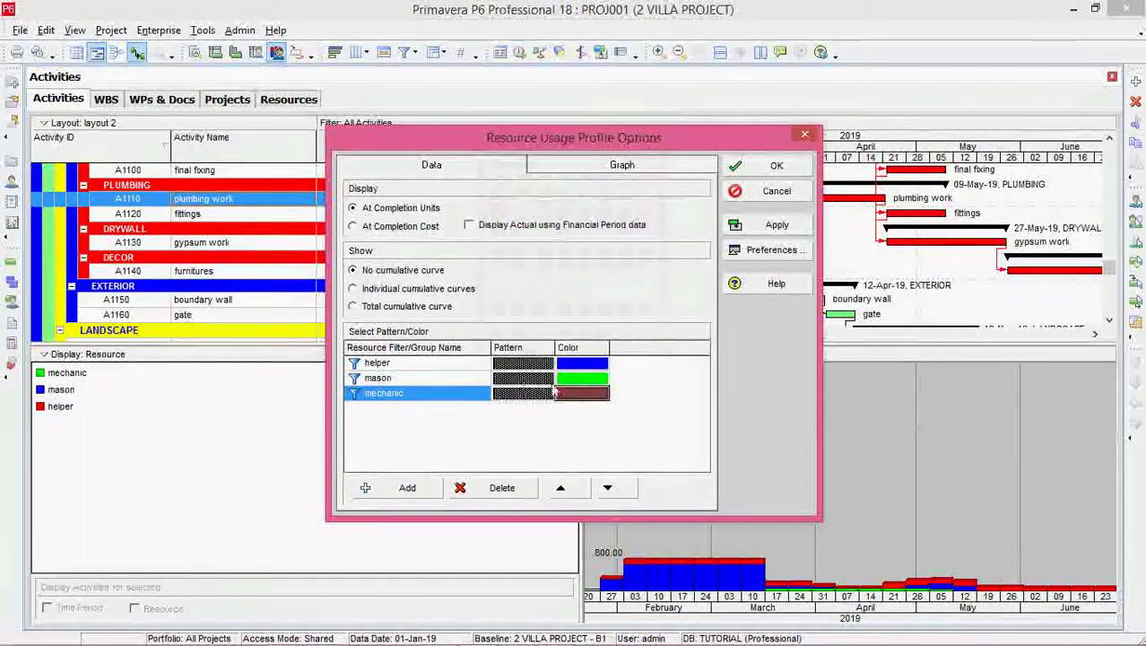
left_click(544, 379)
left_click(543, 382)
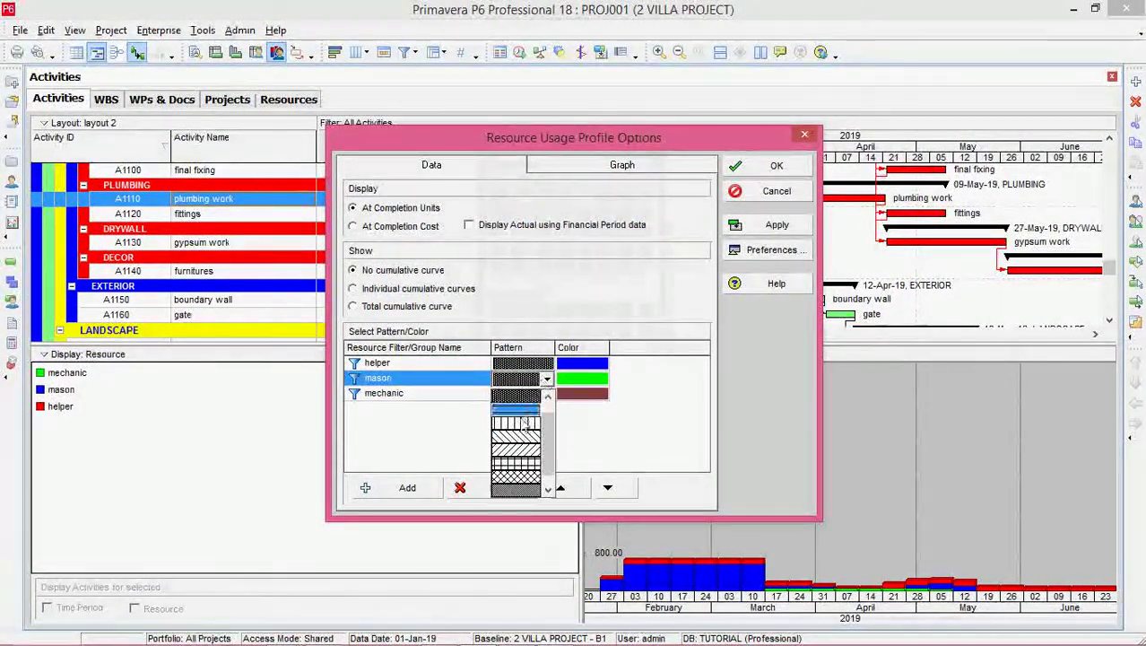
left_click(527, 418)
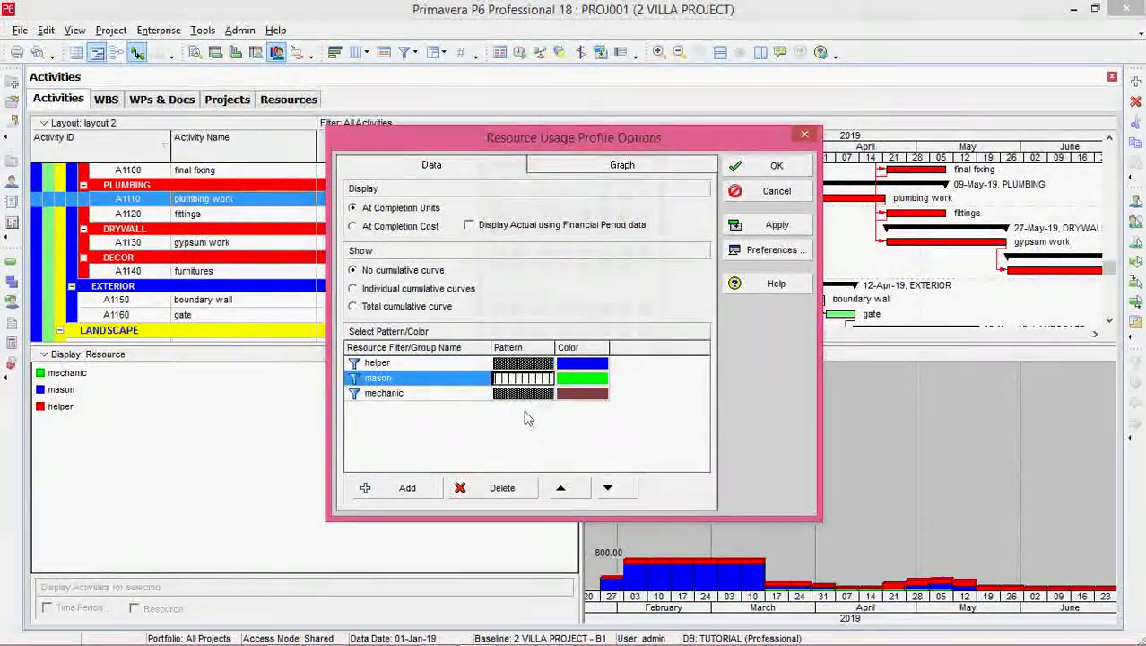
Show individual cumulative curves in the resource usage profile and apply the profile options.
left_click(363, 290)
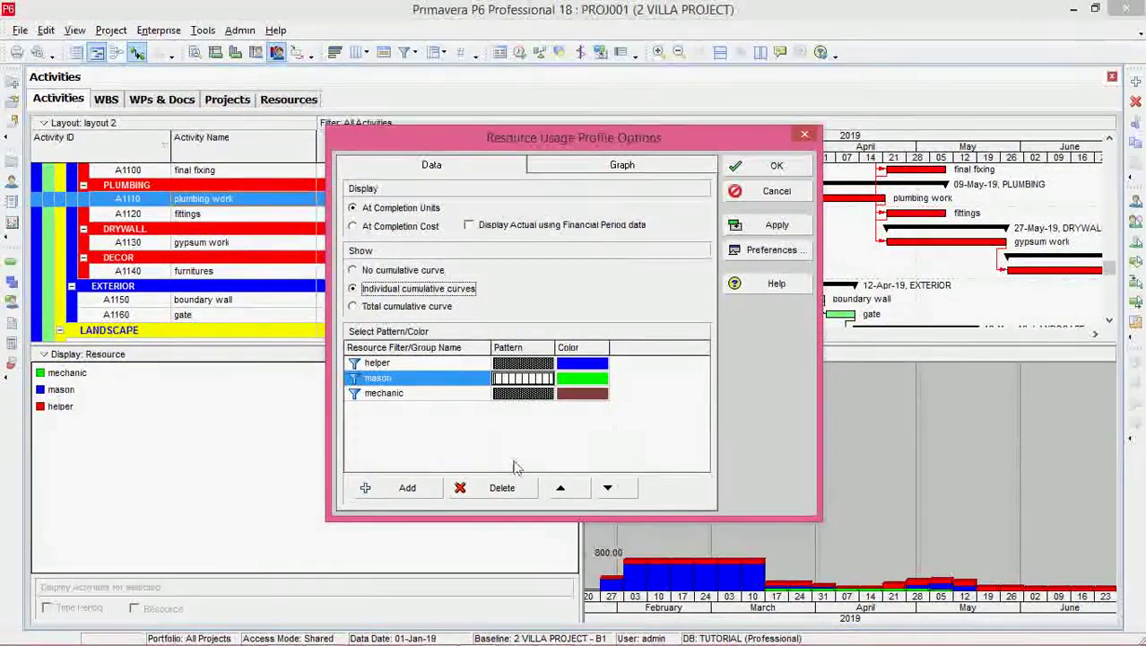
left_click(771, 225)
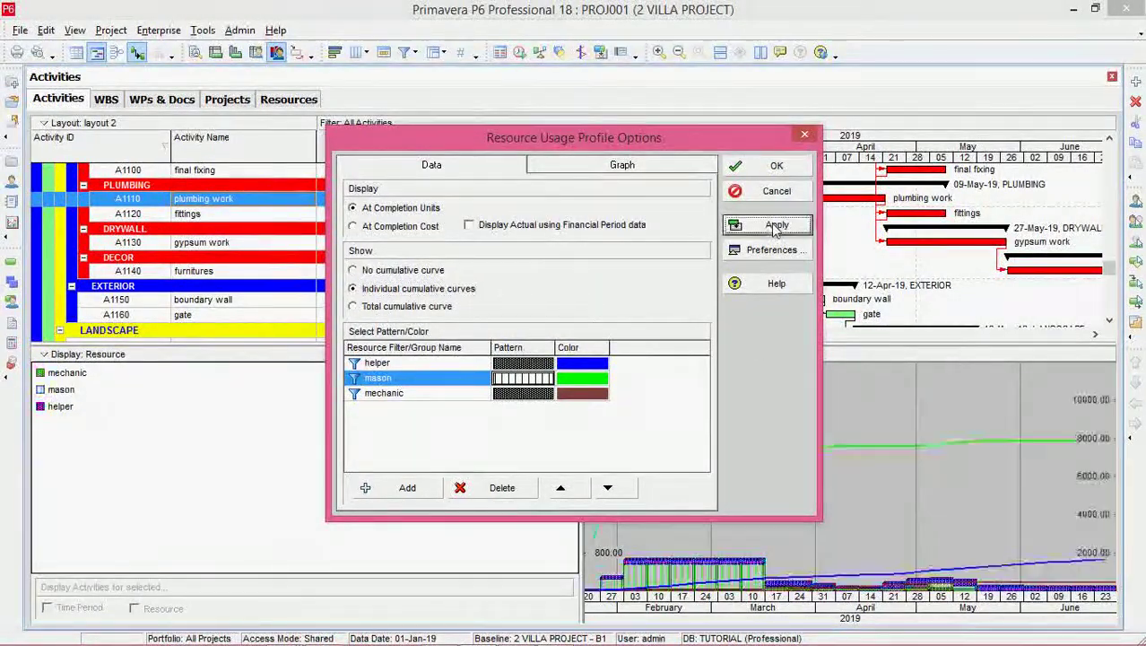
left_click(766, 165)
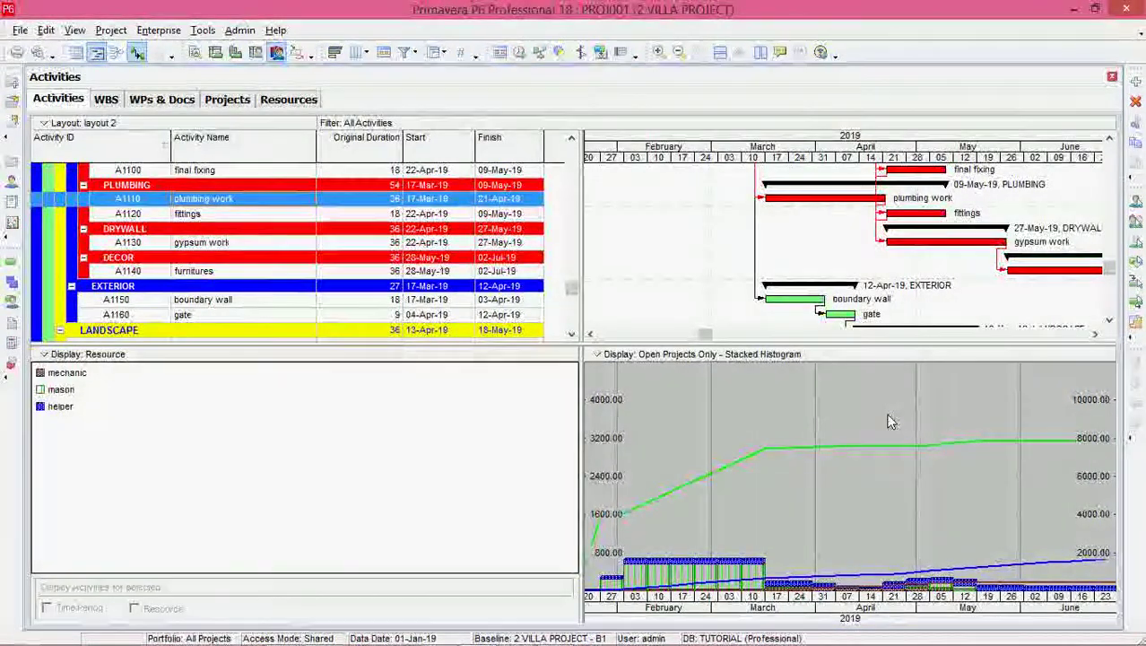
mouse_move(871, 641)
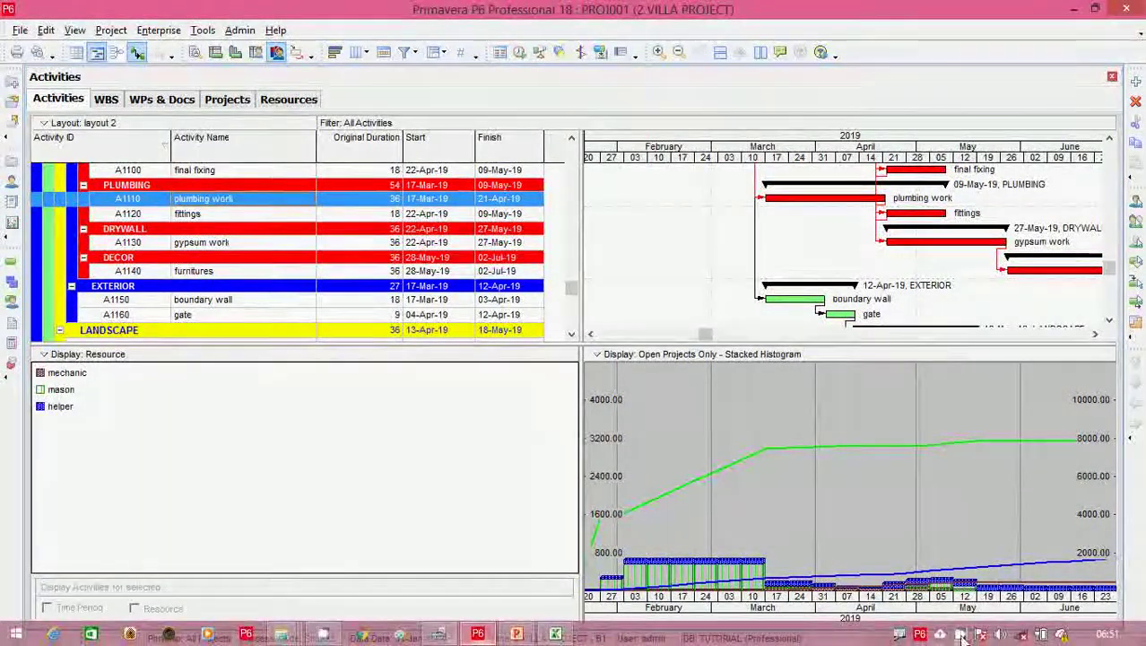